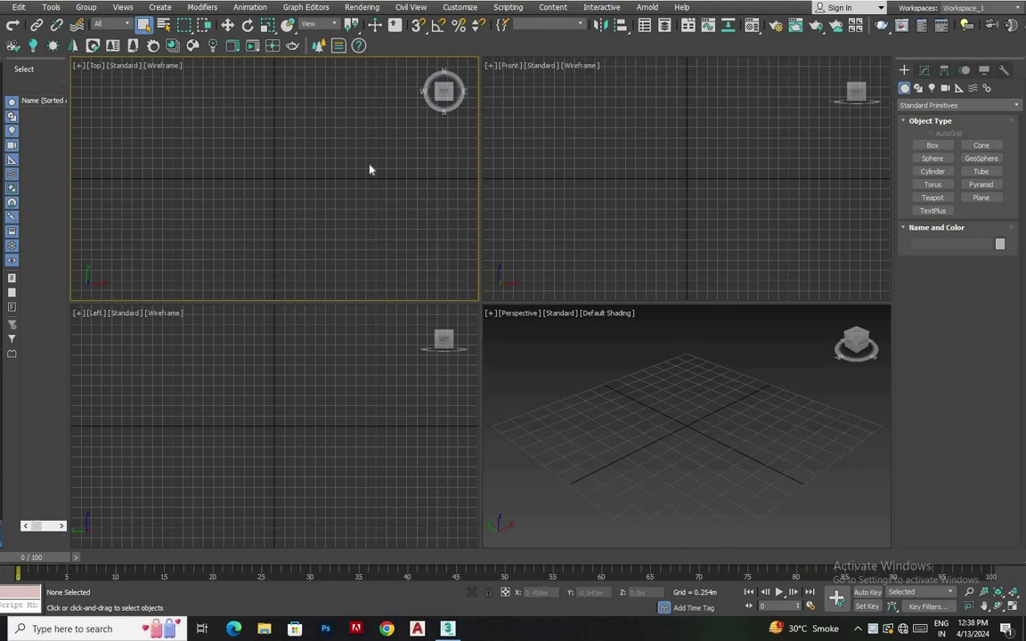
# - Draw a large room box and set the scene units to US Standard inches
pyautogui.click(931, 146)
pyautogui.moveTo(157, 100); pyautogui.dragTo(383, 280)
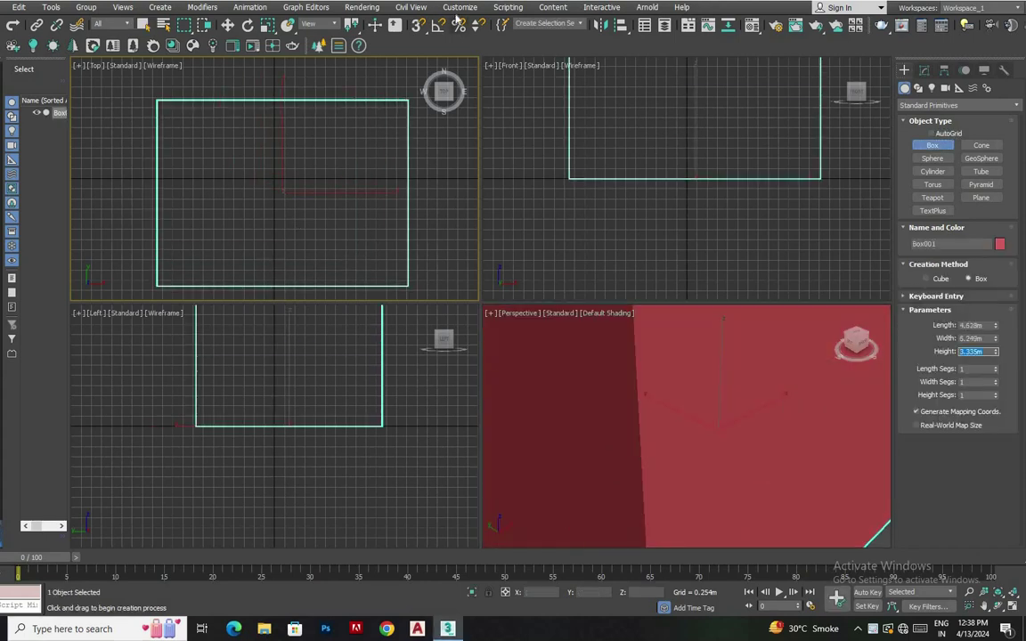
pyautogui.click(459, 8)
pyautogui.click(480, 172)
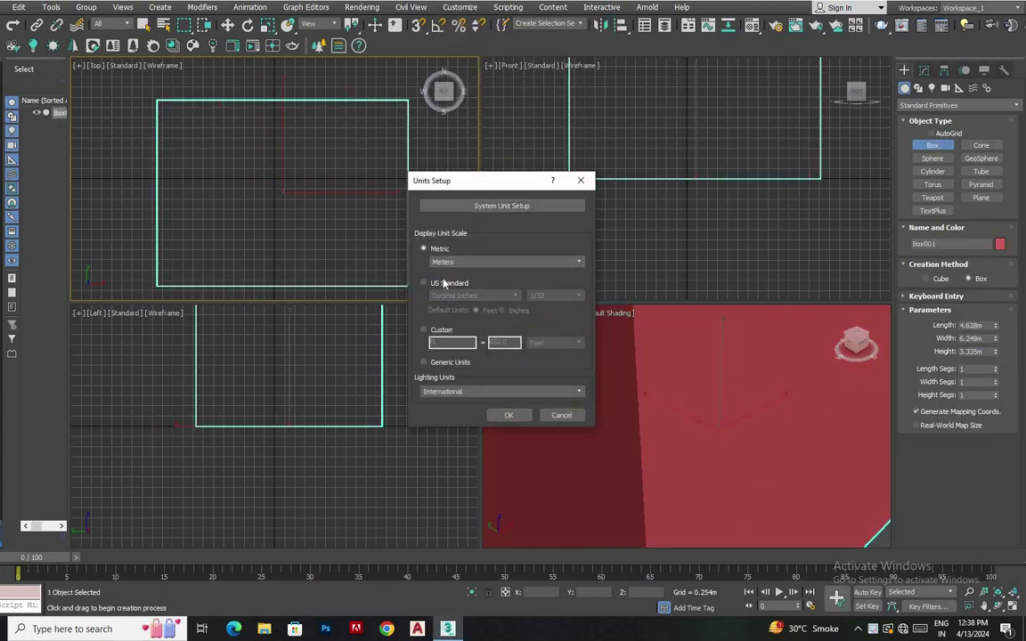
pyautogui.click(444, 283)
pyautogui.click(472, 296)
pyautogui.click(463, 303)
pyautogui.click(508, 415)
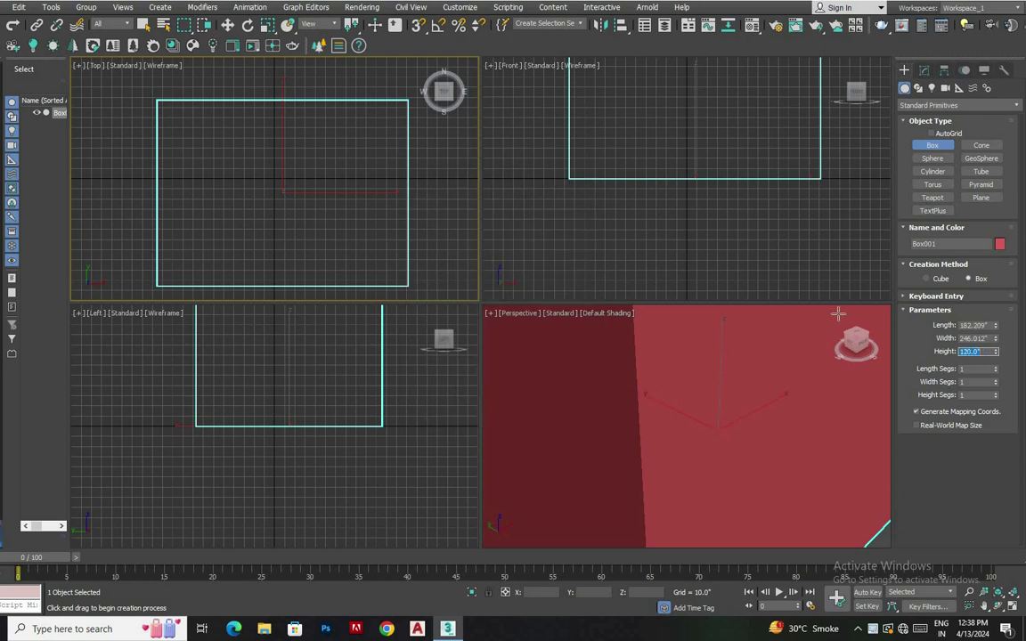
# - Convert the box to Editable Poly and delete its front face to open the room
pyautogui.moveTo(260, 149); pyautogui.dragTo(233, 149, button='middle')
pyautogui.press('w')
pyautogui.scroll(-5, 613, 407)
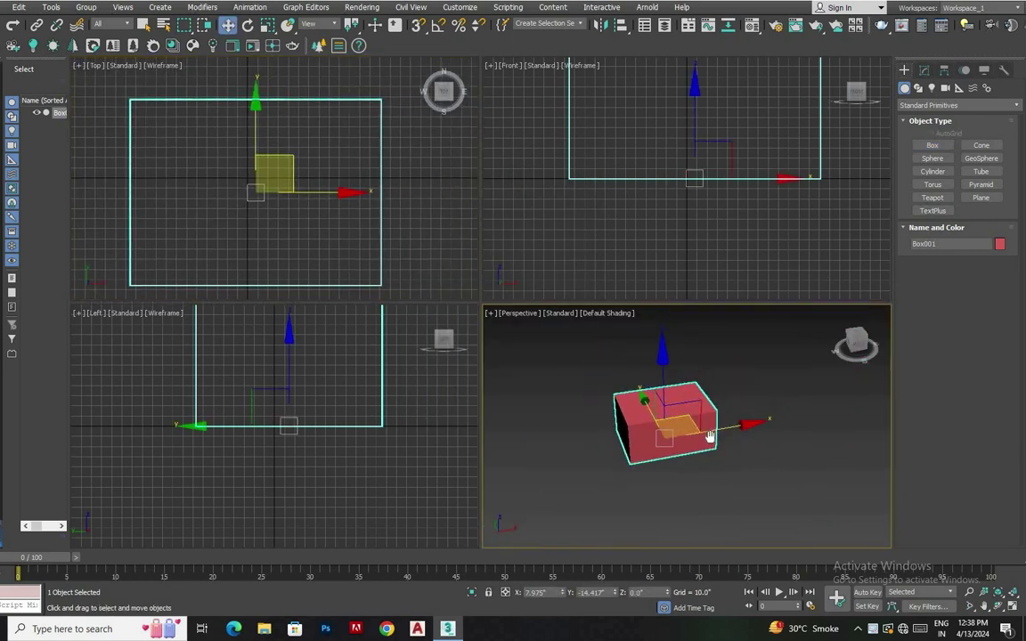
pyautogui.moveTo(691, 419)
pyautogui.keyDown('alt'); pyautogui.mouseDown(button='middle')
pyautogui.moveTo(816, 370)
pyautogui.moveTo(581, 426)
pyautogui.mouseUp(button='middle'); pyautogui.keyUp('alt')
pyautogui.scroll(5, 581, 426)
pyautogui.rightClick(645, 408)
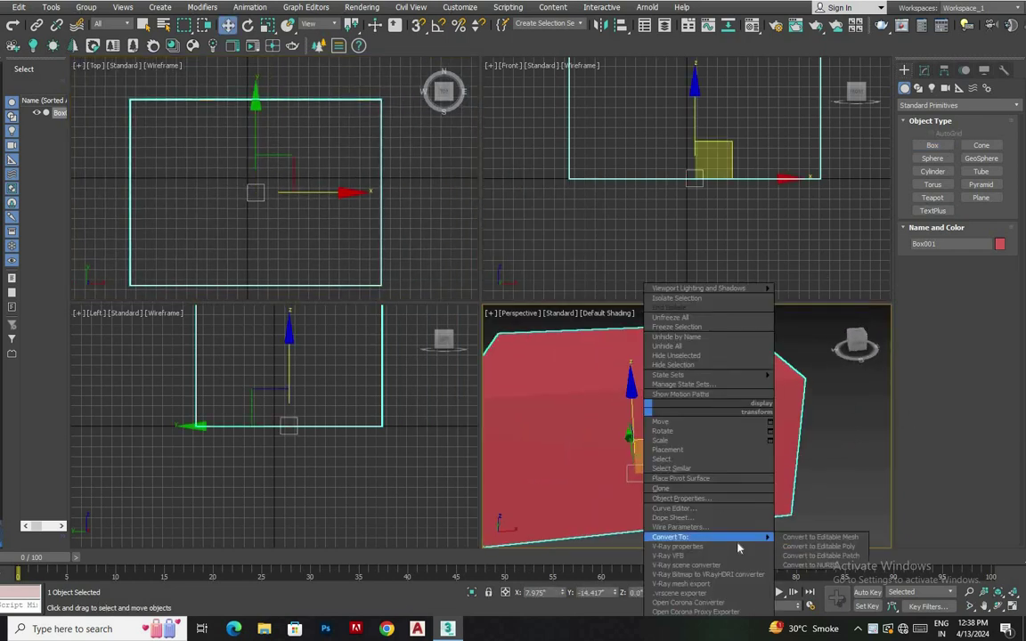
pyautogui.click(818, 545)
pyautogui.press('4')
pyautogui.click(666, 485)
pyautogui.press('Delete')
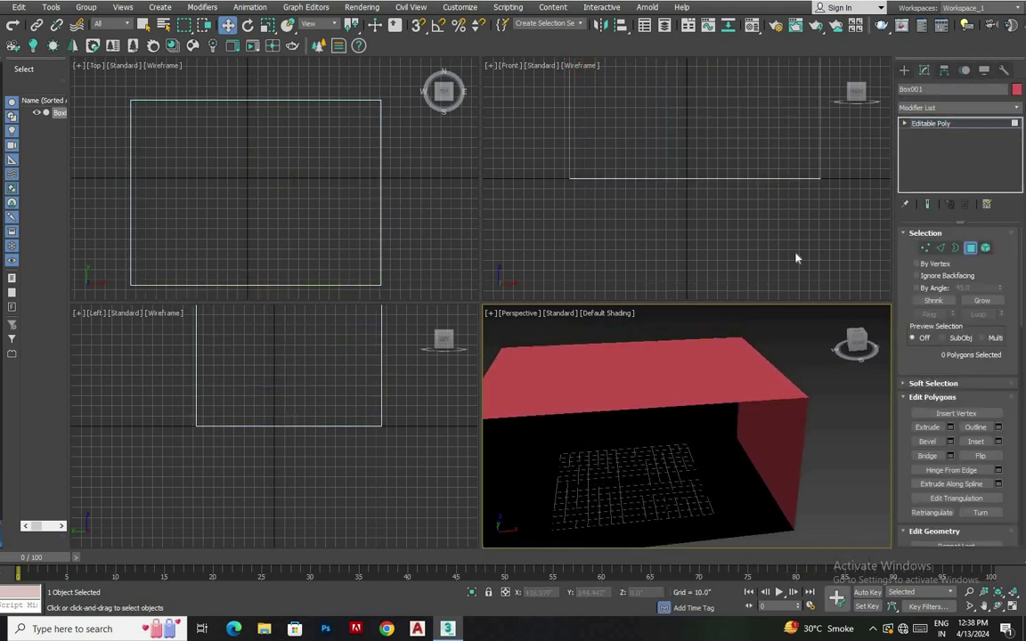
# - Add a Shell modifier to give the walls 1.0" thickness
pyautogui.click(925, 107)
pyautogui.click(943, 463)
pyautogui.scroll(3, 713, 369)
pyautogui.hotkey('alt', 'w')
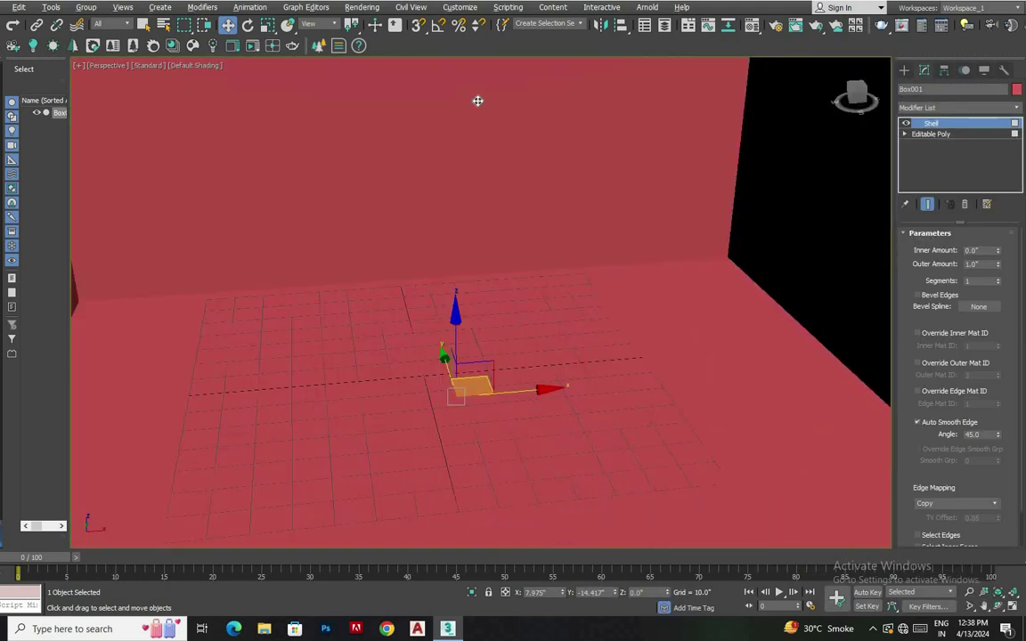
pyautogui.scroll(-4, 543, 306)
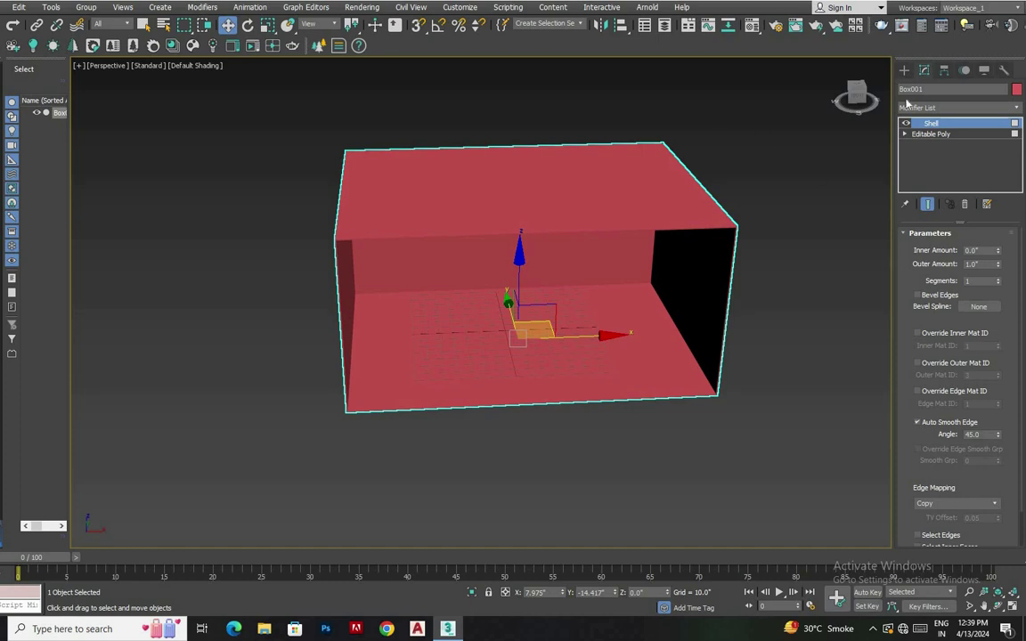
# - Switch back to Box creation in the four-view layout
pyautogui.click(904, 70)
pyautogui.click(931, 145)
pyautogui.hotkey('alt', 'w')
pyautogui.scroll(-3, 272, 181)
# - Draw a flat slab box with 5 length and 5 width segments
pyautogui.moveTo(269, 172); pyautogui.dragTo(309, 199)
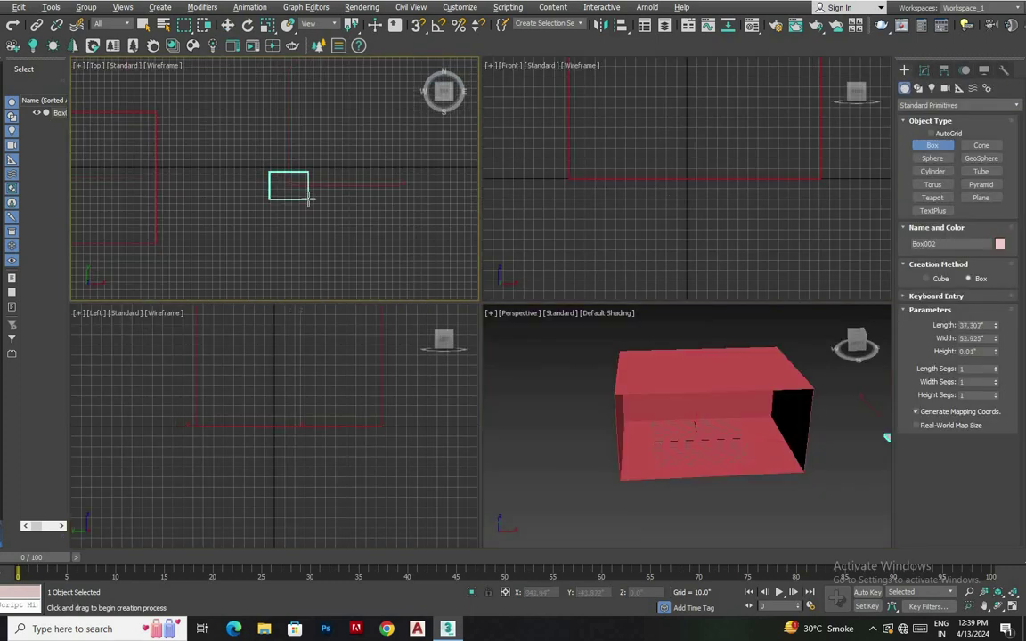
pyautogui.hotkey('alt', 'w')
pyautogui.moveTo(993, 370)
pyautogui.mouseDown()
pyautogui.moveTo(994, 361)
pyautogui.moveTo(997, 374)
pyautogui.mouseUp()
pyautogui.press('F4')
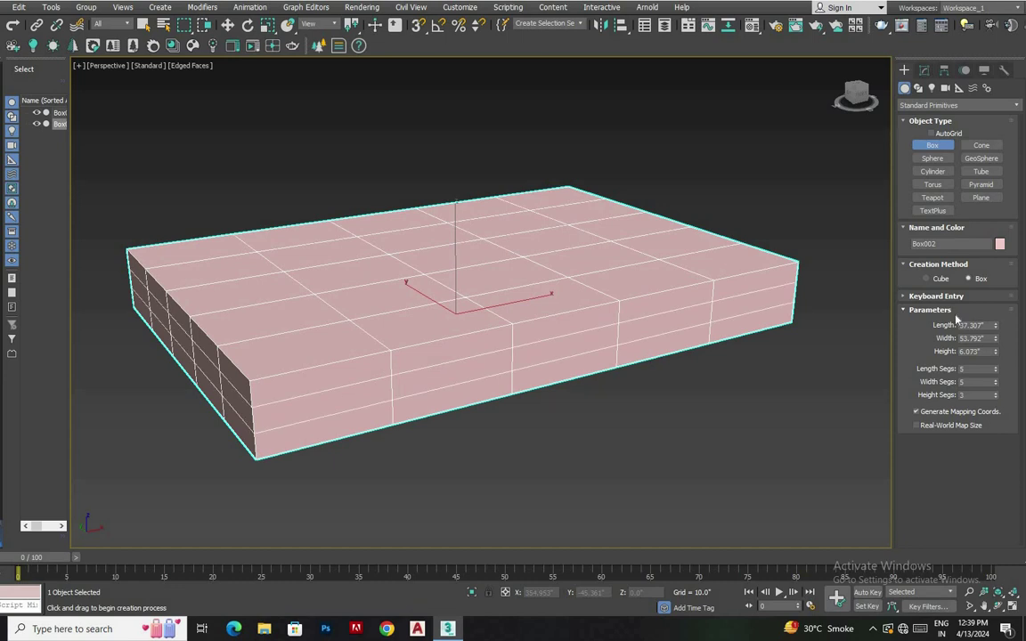
pyautogui.keyDown('alt'); pyautogui.moveTo(434, 352); pyautogui.dragTo(584, 430, button='middle'); pyautogui.keyUp('alt')
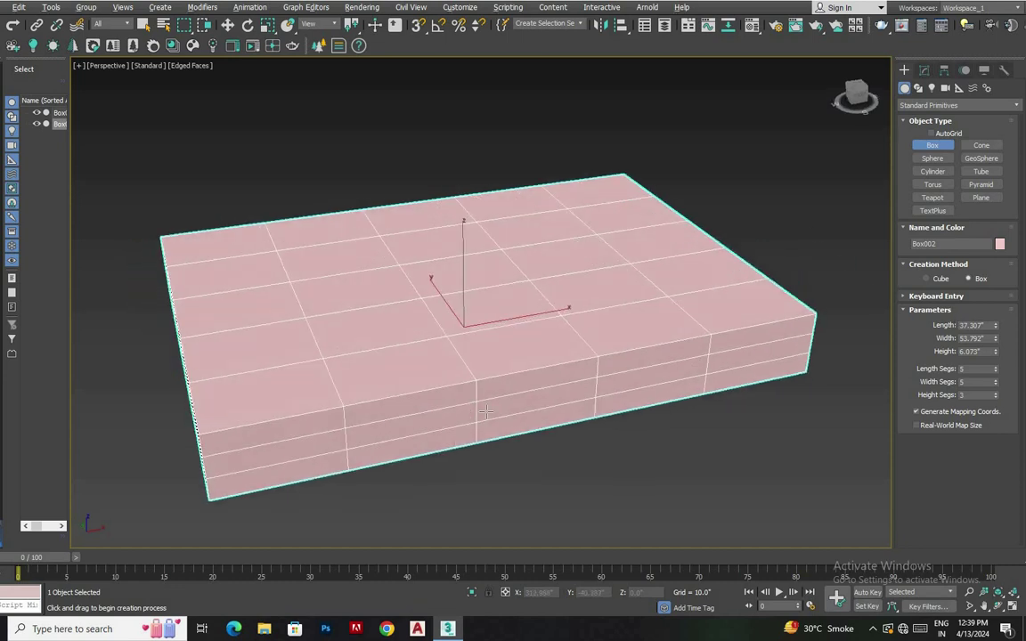
pyautogui.rightClick(584, 430)
# - Add a Cloth modifier to the slab and set its object properties to the Cotton preset
pyautogui.click(923, 69)
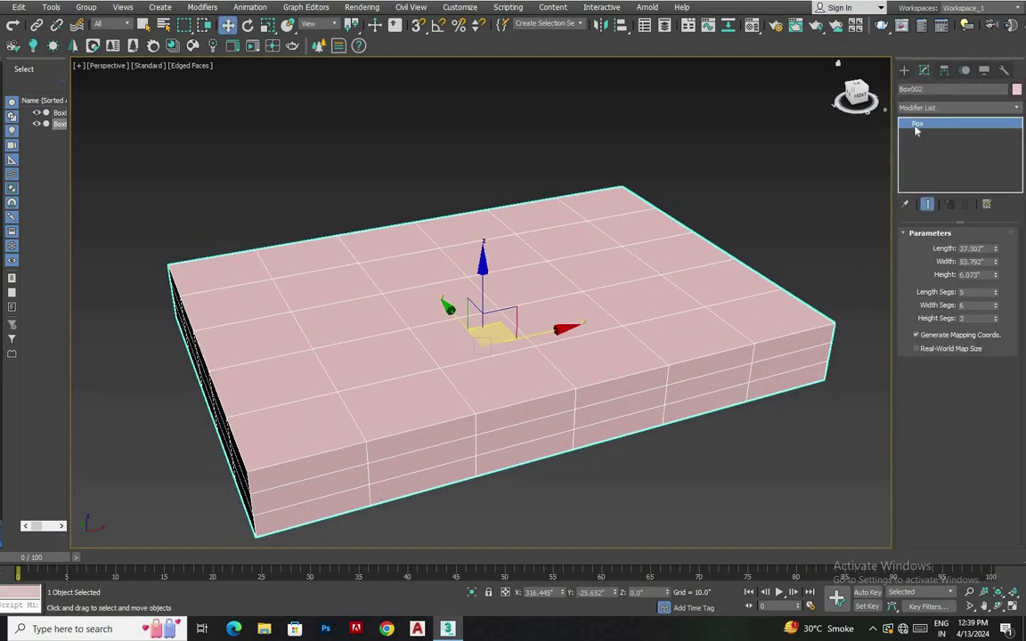
pyautogui.click(957, 107)
pyautogui.click(944, 347)
pyautogui.click(954, 252)
pyautogui.click(637, 81)
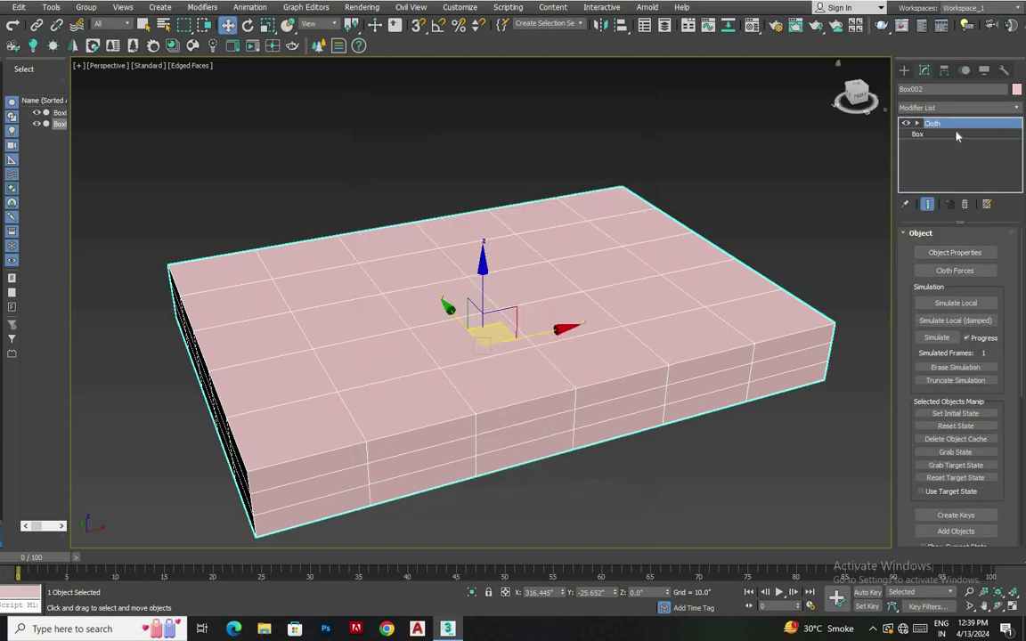
pyautogui.click(964, 204)
pyautogui.click(951, 108)
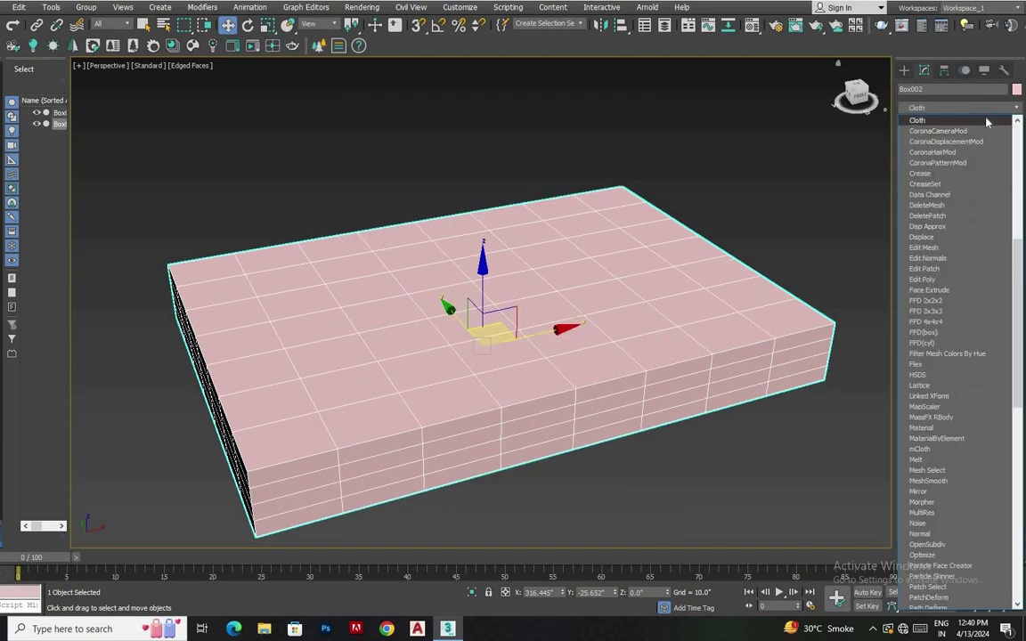
pyautogui.click(922, 443)
pyautogui.click(954, 252)
pyautogui.click(516, 154)
pyautogui.click(498, 178)
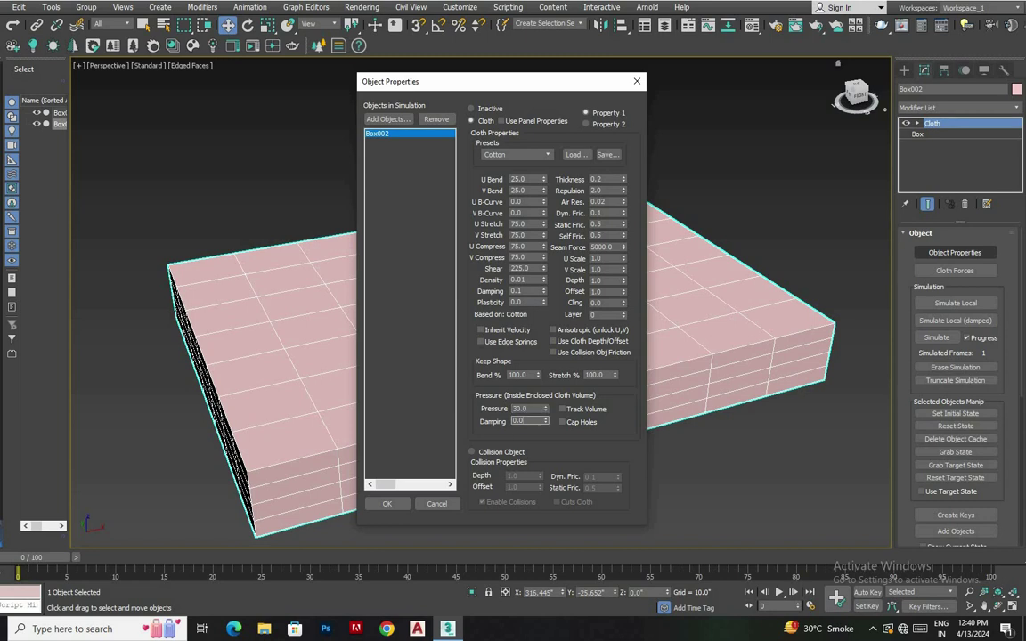
pyautogui.click(387, 503)
# - Run a local cloth simulation to puff the slab into a cushion
pyautogui.click(970, 320)
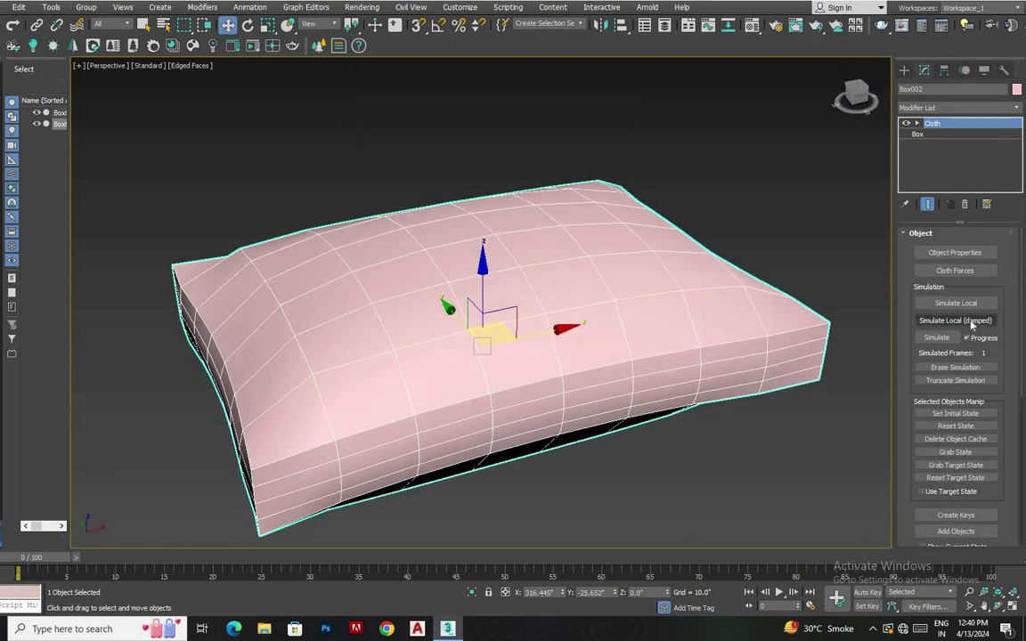
pyautogui.click(957, 108)
pyautogui.scroll(-10, 937, 144)
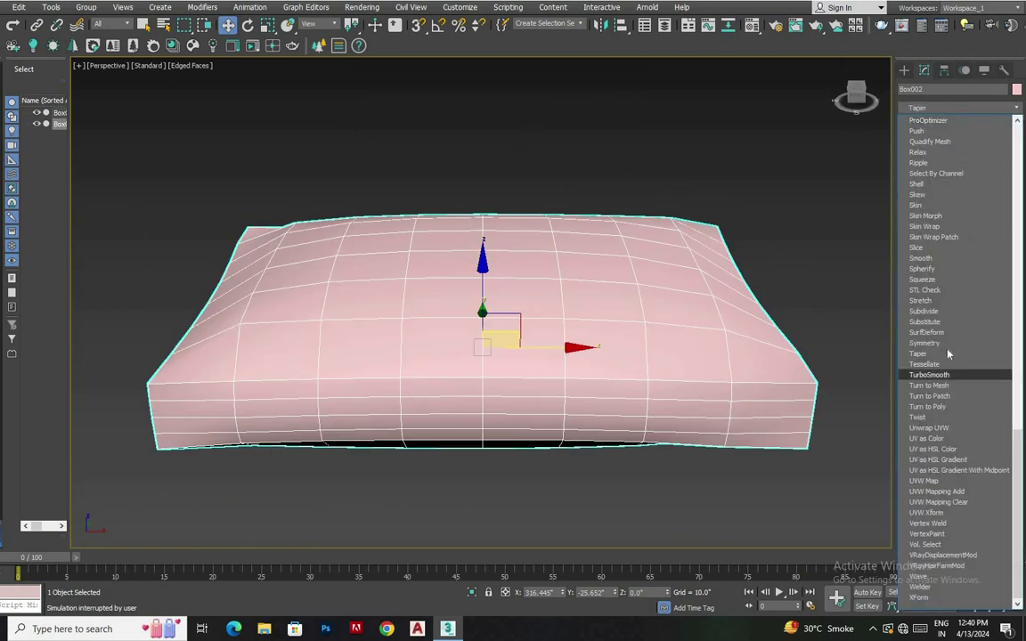
# - Add TurboSmooth and a 4x4x4 FFD(box) lattice to the cushion
pyautogui.click(929, 375)
pyautogui.scroll(-5, 755, 371)
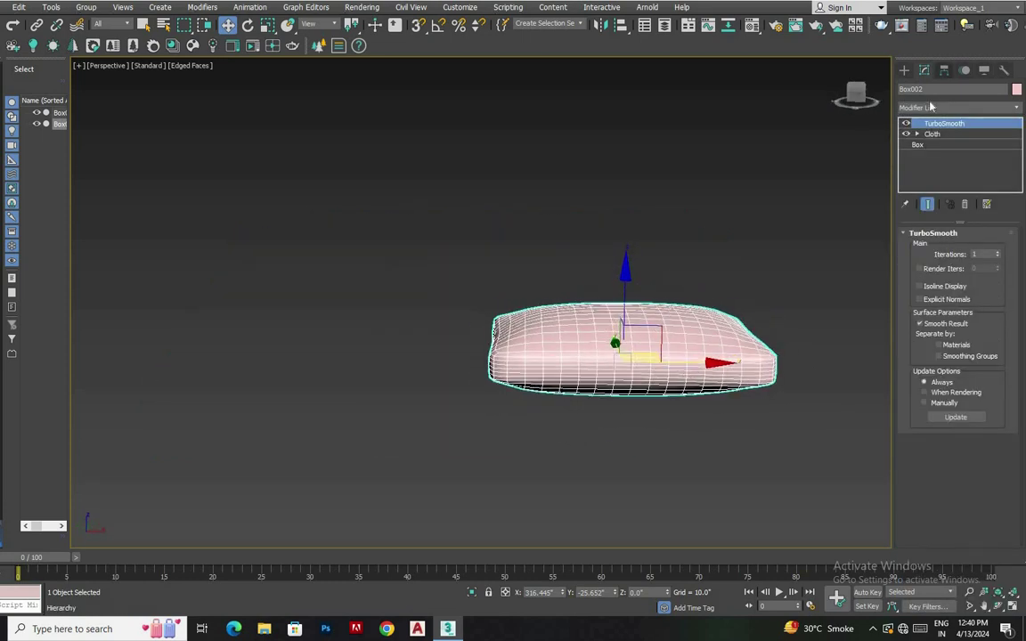
pyautogui.click(935, 108)
pyautogui.click(922, 162)
pyautogui.click(951, 134)
pyautogui.hotkey('alt', 'w')
pyautogui.hotkey('ctrl', 'a')
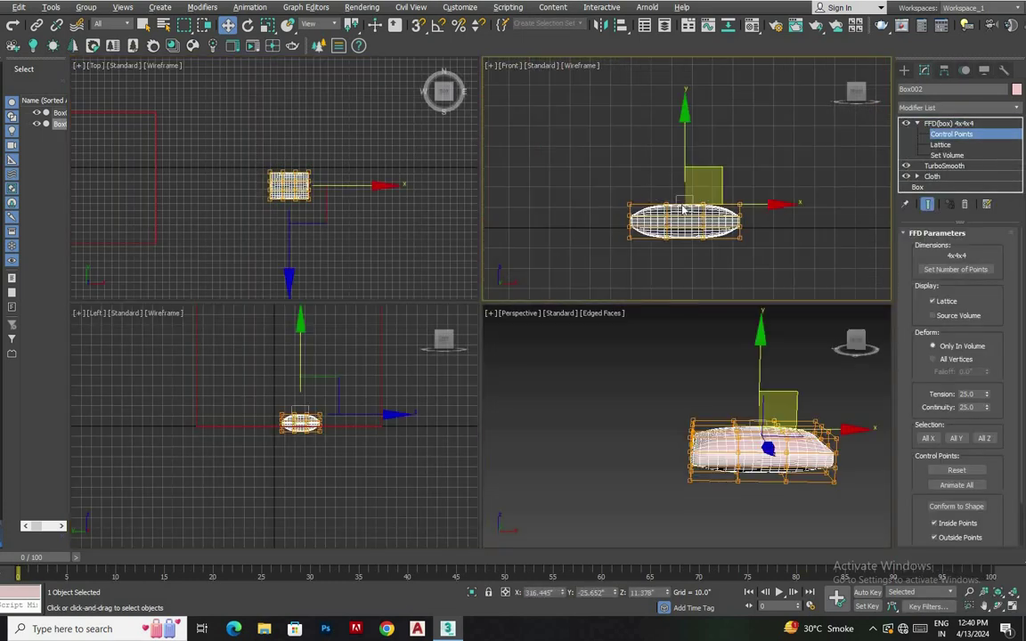
pyautogui.scroll(3, 668, 249)
pyautogui.click(903, 70)
# - Convert the cushion to Editable Poly and select its side seam edge loops
pyautogui.hotkey('alt', 'w')
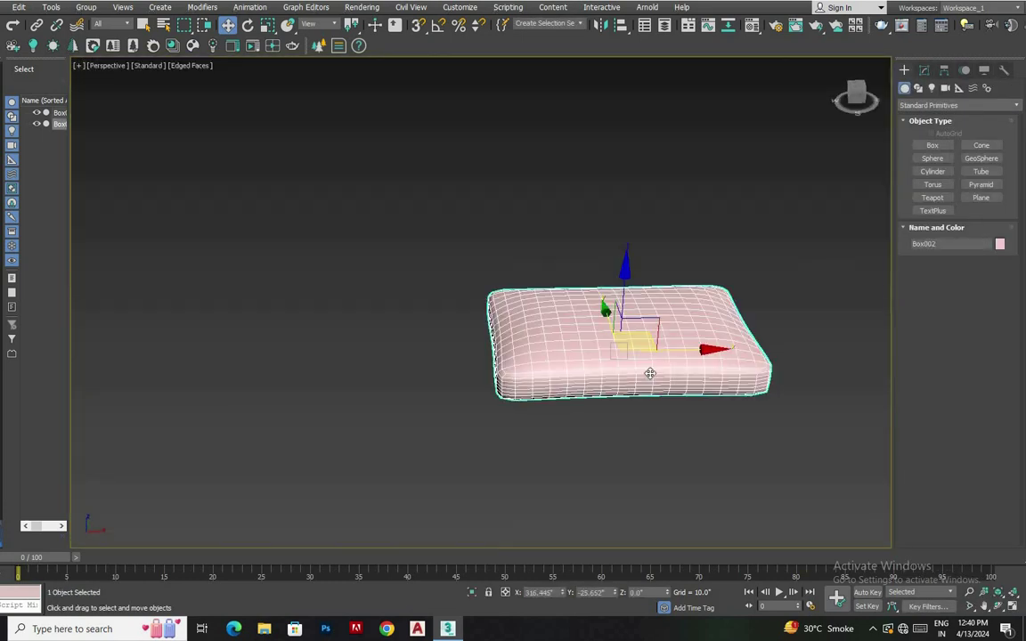
pyautogui.scroll(2, 611, 360)
pyautogui.scroll(3, 513, 403)
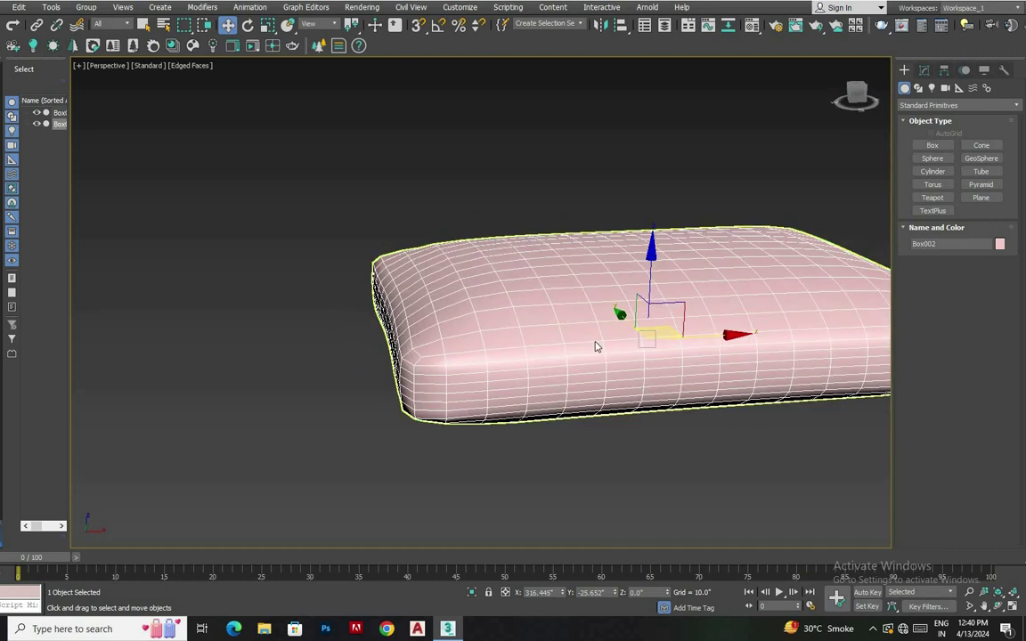
pyautogui.rightClick(593, 338)
pyautogui.click(766, 485)
pyautogui.press('2')
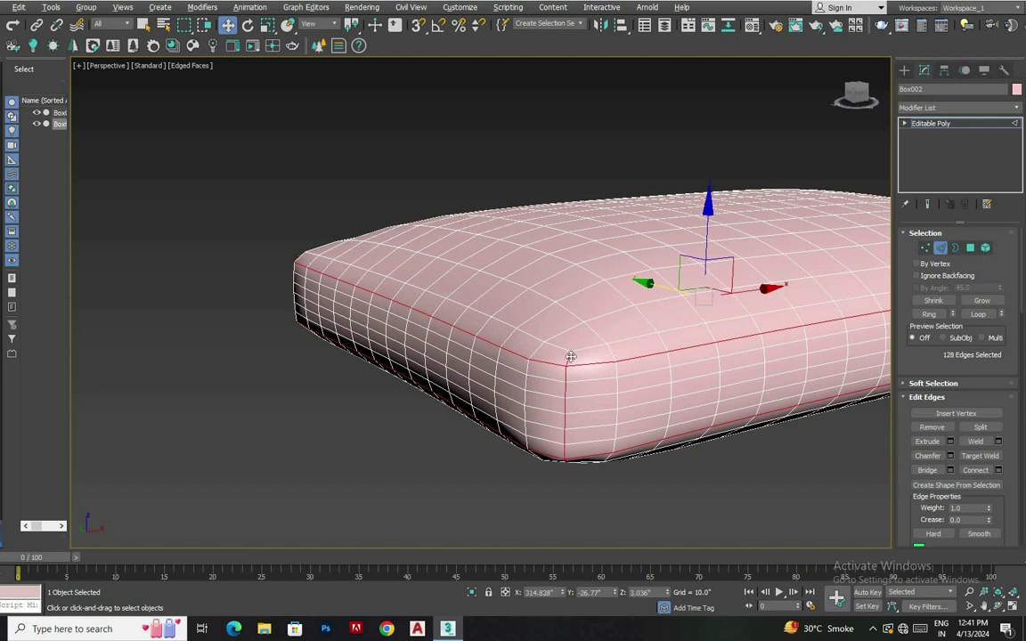
pyautogui.moveTo(568, 354)
pyautogui.keyDown('alt'); pyautogui.mouseDown(button='middle')
pyautogui.moveTo(574, 332)
pyautogui.moveTo(742, 320)
pyautogui.mouseUp(button='middle'); pyautogui.keyUp('alt')
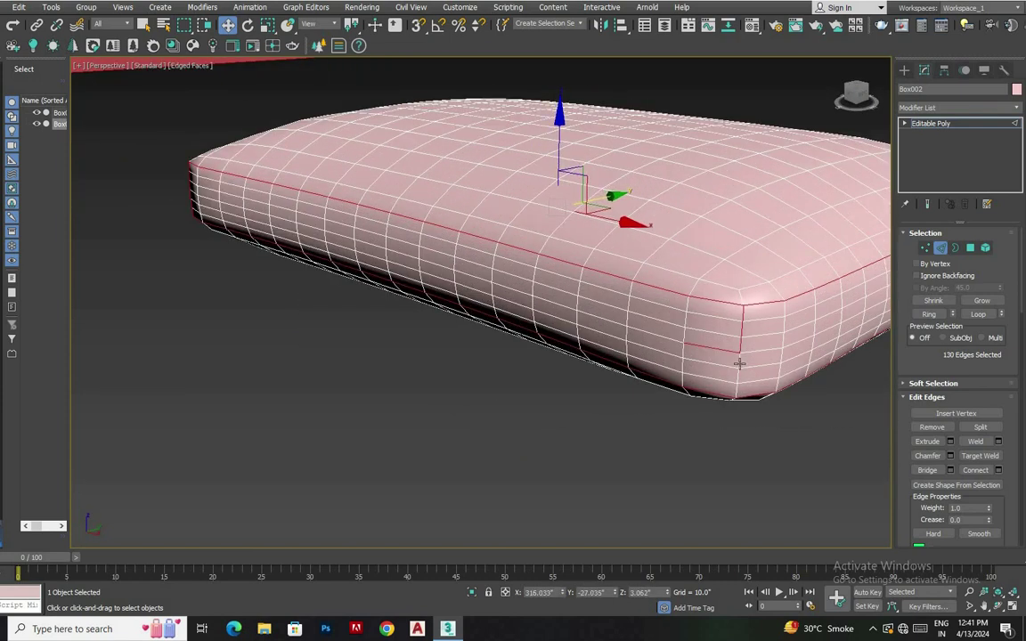
pyautogui.keyDown('alt'); pyautogui.moveTo(647, 425); pyautogui.dragTo(486, 329, button='middle'); pyautogui.keyUp('alt')
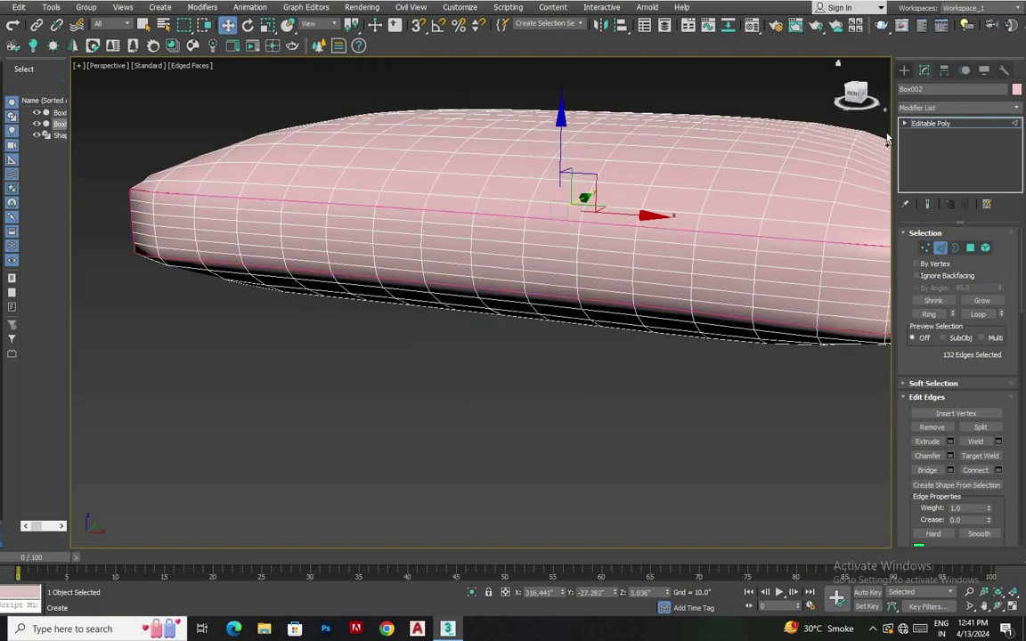
# - Create a piping shape from the selected seam edges
pyautogui.click(956, 484)
pyautogui.click(476, 325)
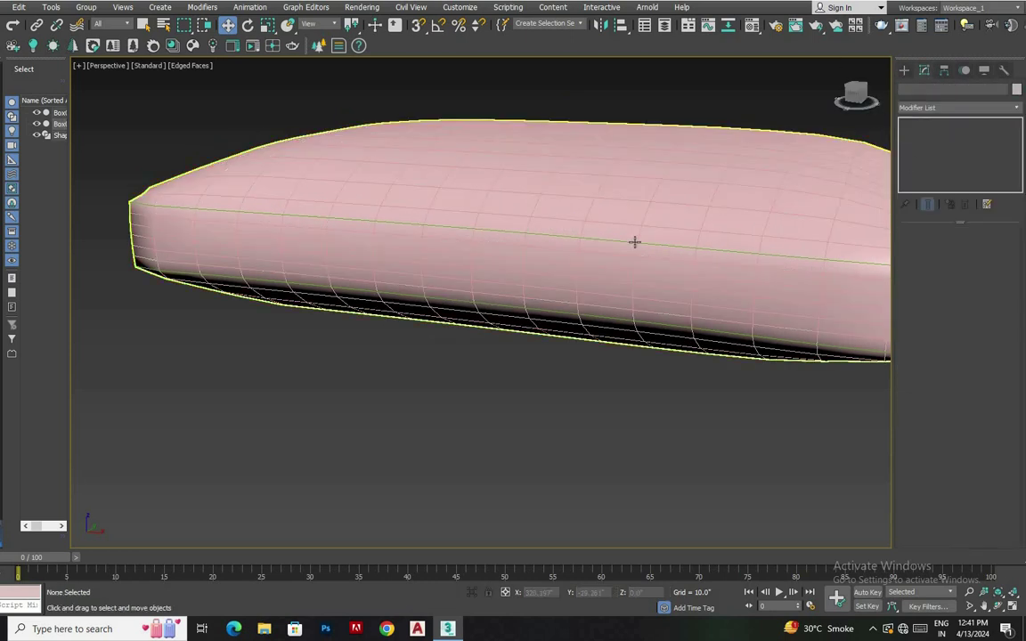
pyautogui.click(634, 242)
pyautogui.scroll(-5, 721, 227)
pyautogui.click(722, 227)
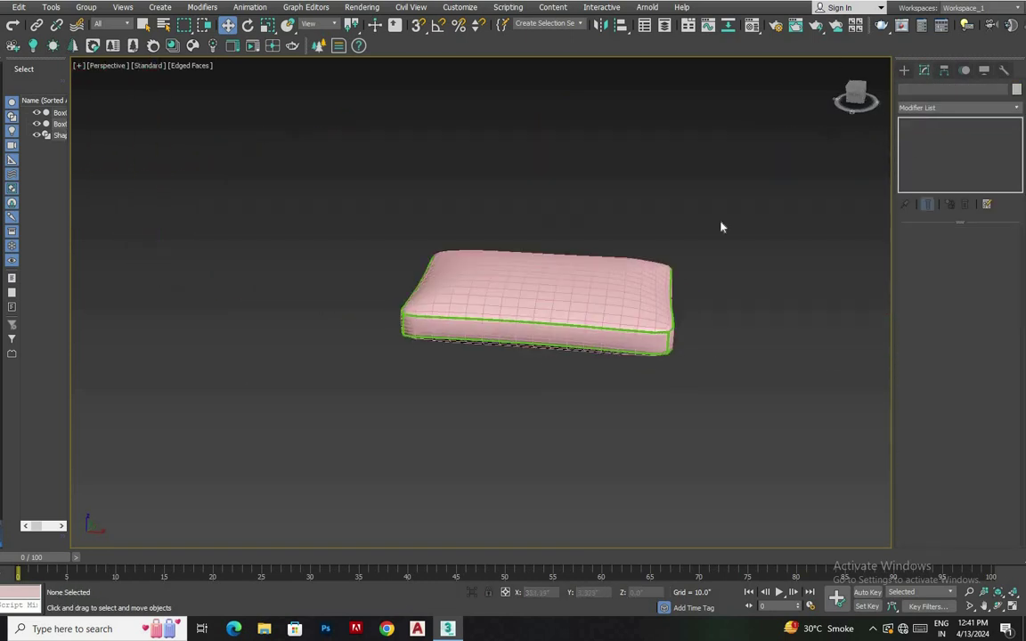
pyautogui.hotkey('ctrl', 'a')
pyautogui.hotkey('alt', 'w')
pyautogui.hotkey('alt', 'w')
# - Copy the cushion to its right to make a second seat cushion
pyautogui.keyDown('shift'); pyautogui.moveTo(389, 293); pyautogui.dragTo(819, 293); pyautogui.keyUp('shift')
pyautogui.press('Return')
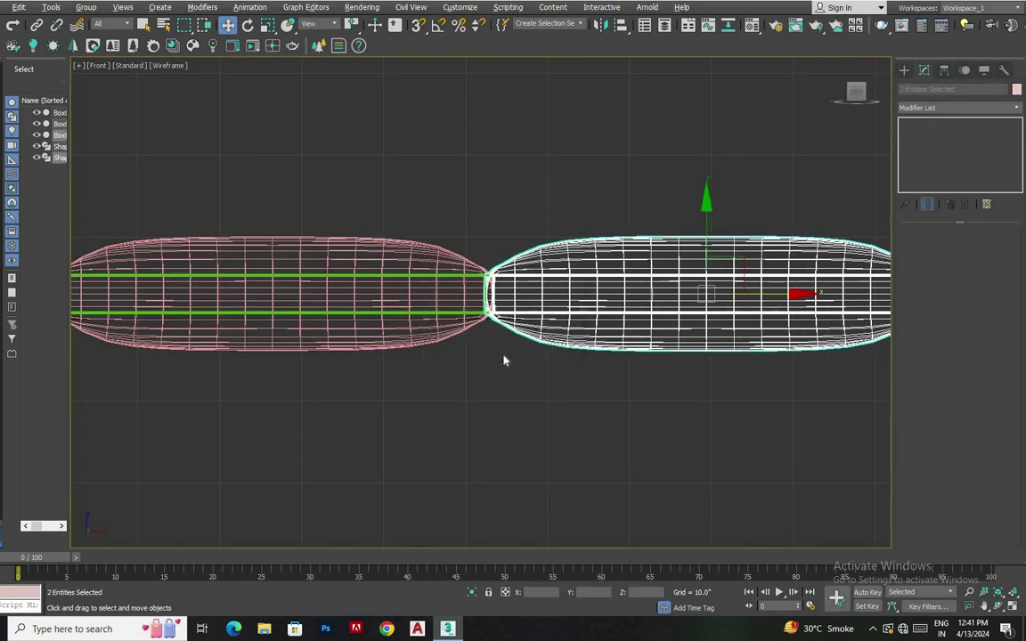
pyautogui.press('p')
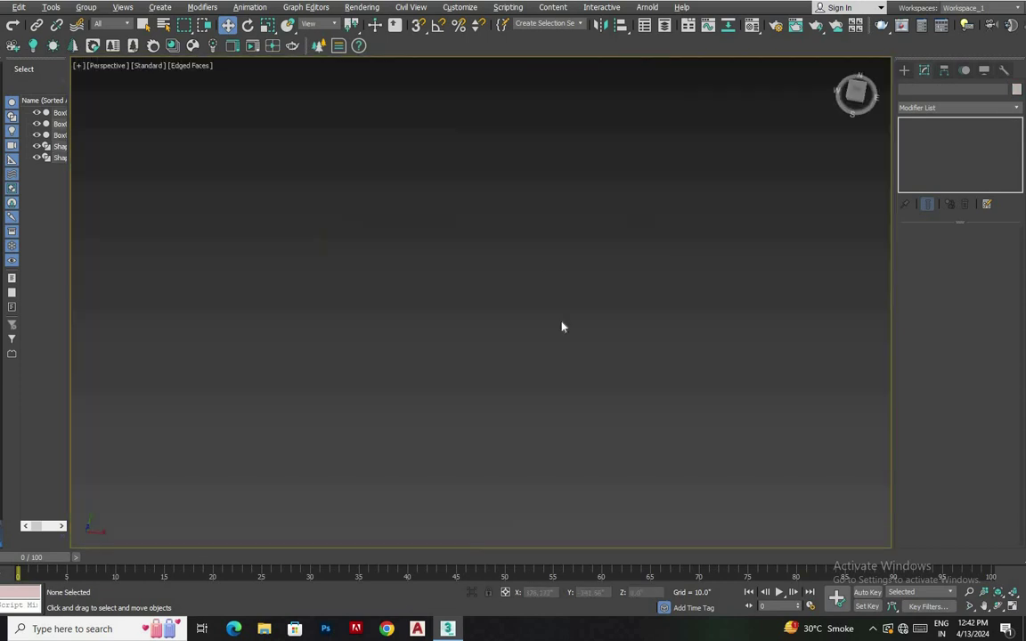
pyautogui.click(565, 206)
pyautogui.keyDown('alt'); pyautogui.moveTo(565, 207); pyautogui.dragTo(792, 119, button='middle'); pyautogui.keyUp('alt')
# - Draw a chamfer box base covering both cushions
pyautogui.click(904, 69)
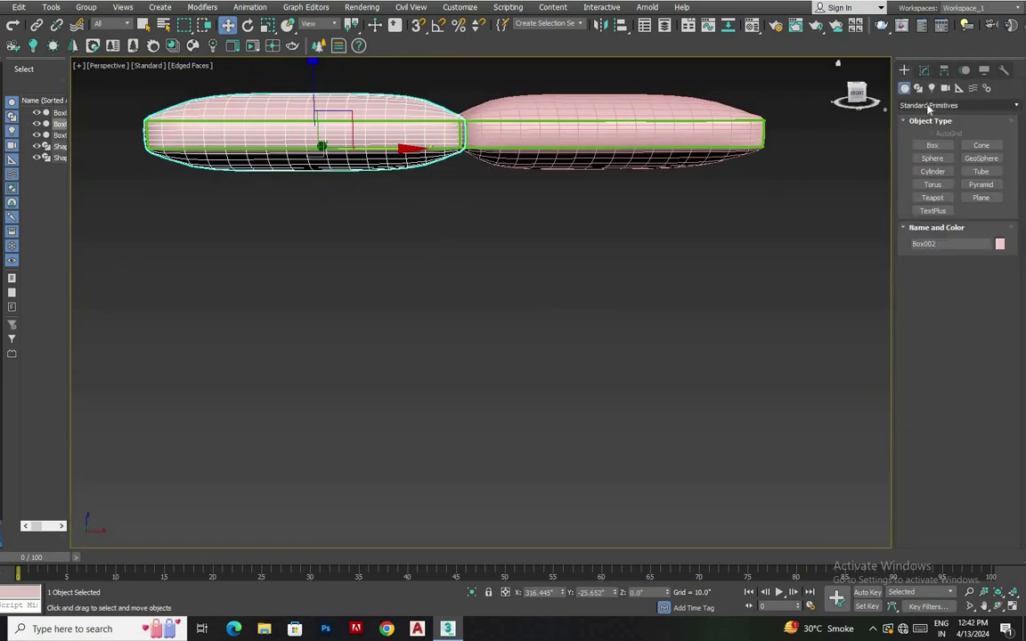
pyautogui.hotkey('alt', 'w')
pyautogui.hotkey('alt', 'w')
pyautogui.scroll(5, 366, 201)
pyautogui.moveTo(195, 236)
pyautogui.mouseDown()
pyautogui.moveTo(728, 366)
pyautogui.moveTo(813, 443)
pyautogui.mouseUp()
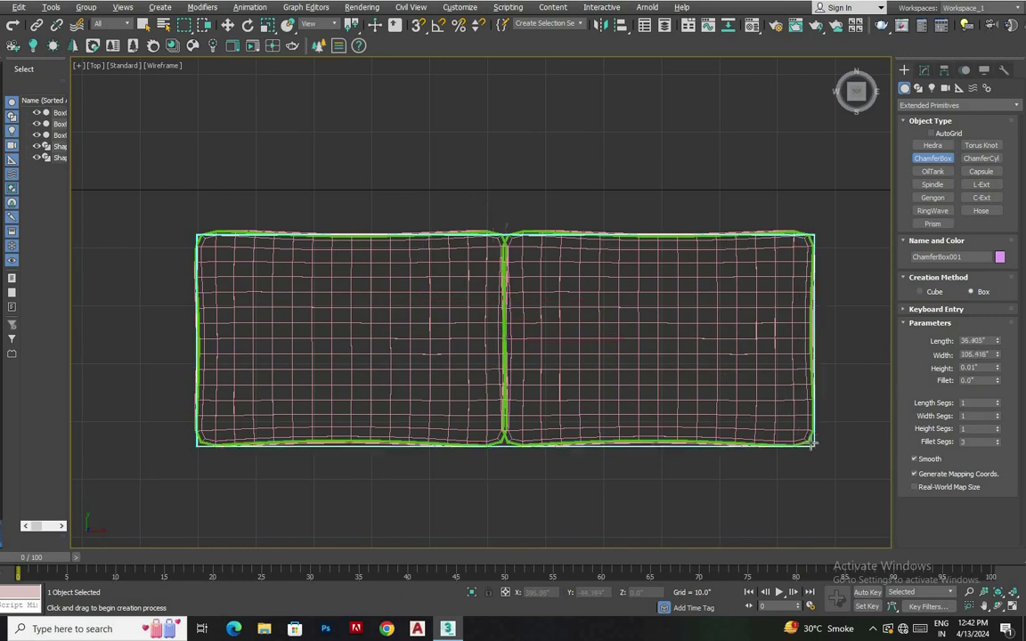
pyautogui.click(849, 321)
pyautogui.hotkey('alt', 'w')
# - Widen ChamferBox001 to 118.122 and start a new chamfer box at the sofa's left end
pyautogui.click(923, 70)
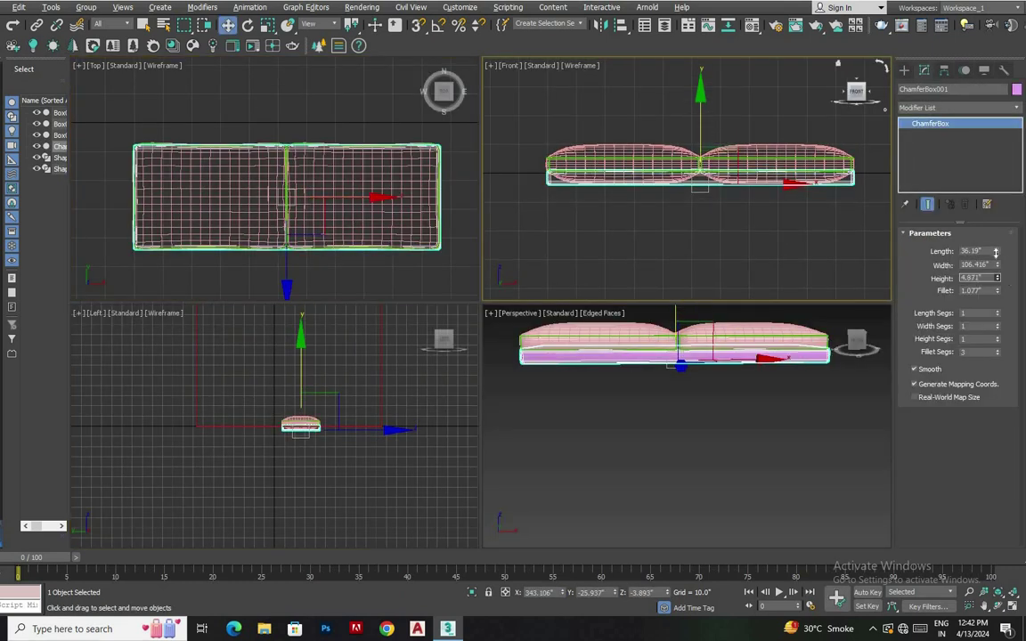
pyautogui.press('w')
pyautogui.scroll(3, 707, 389)
pyautogui.click(705, 345)
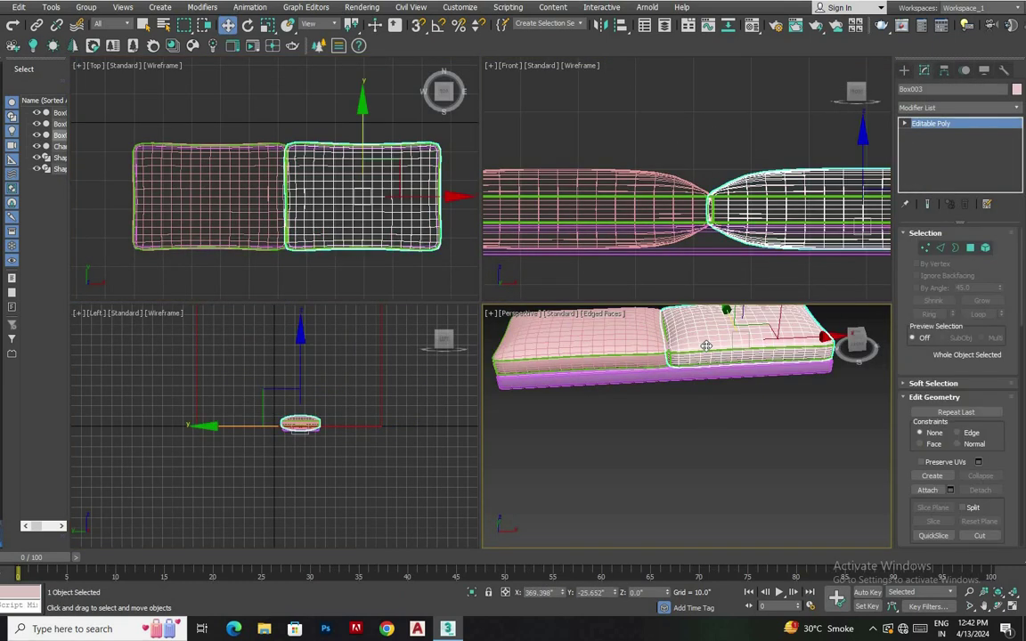
pyautogui.click(904, 70)
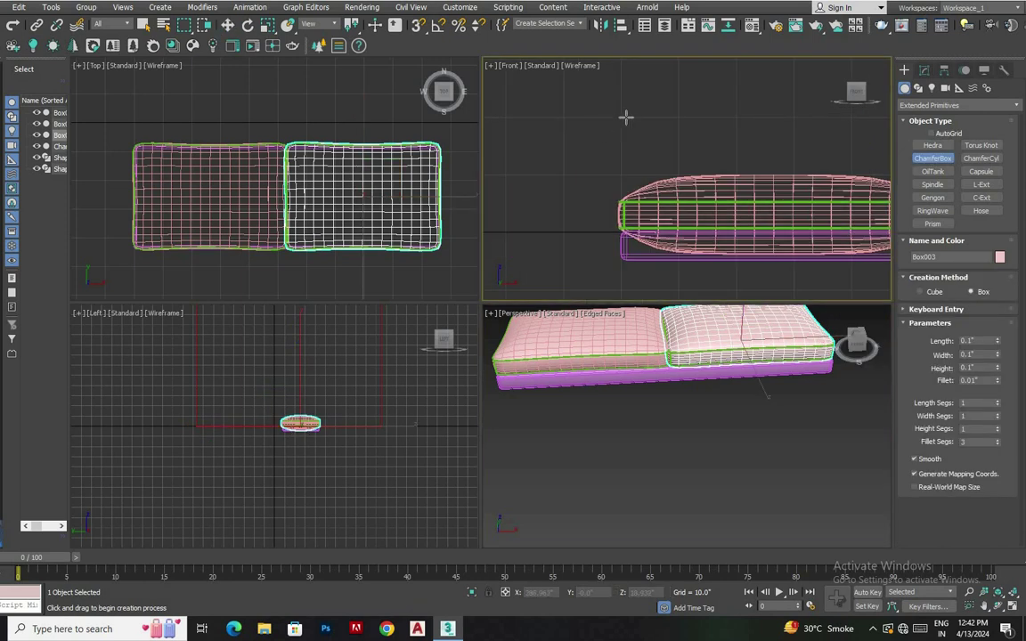
pyautogui.hotkey('ctrl', 'z')
pyautogui.hotkey('ctrl', 'z')
pyautogui.hotkey('ctrl', 'z')
pyautogui.hotkey('ctrl', 'z')
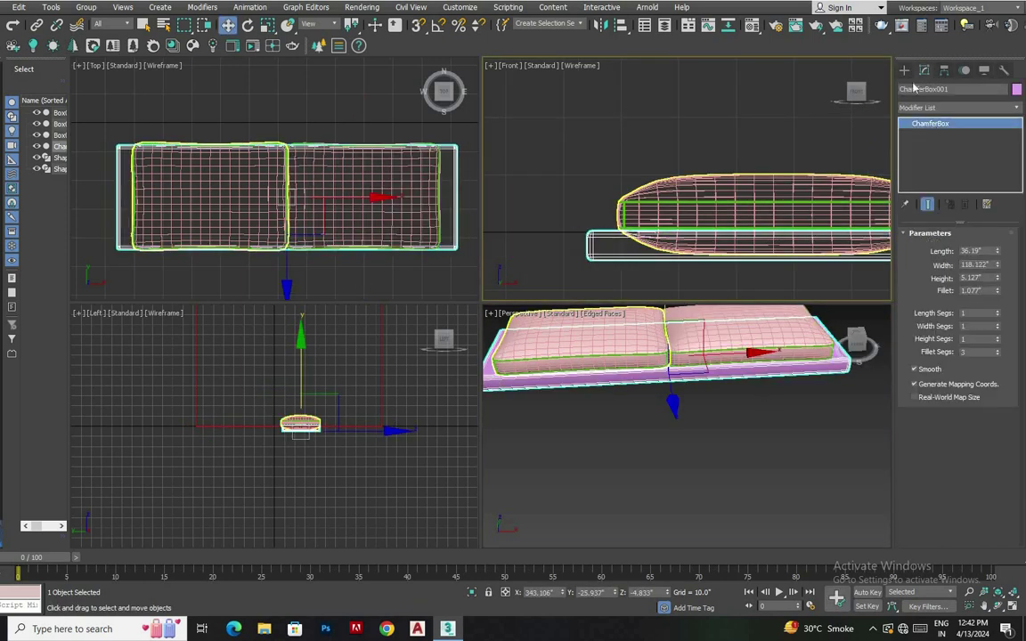
pyautogui.click(904, 69)
pyautogui.moveTo(621, 230); pyautogui.dragTo(591, 133)
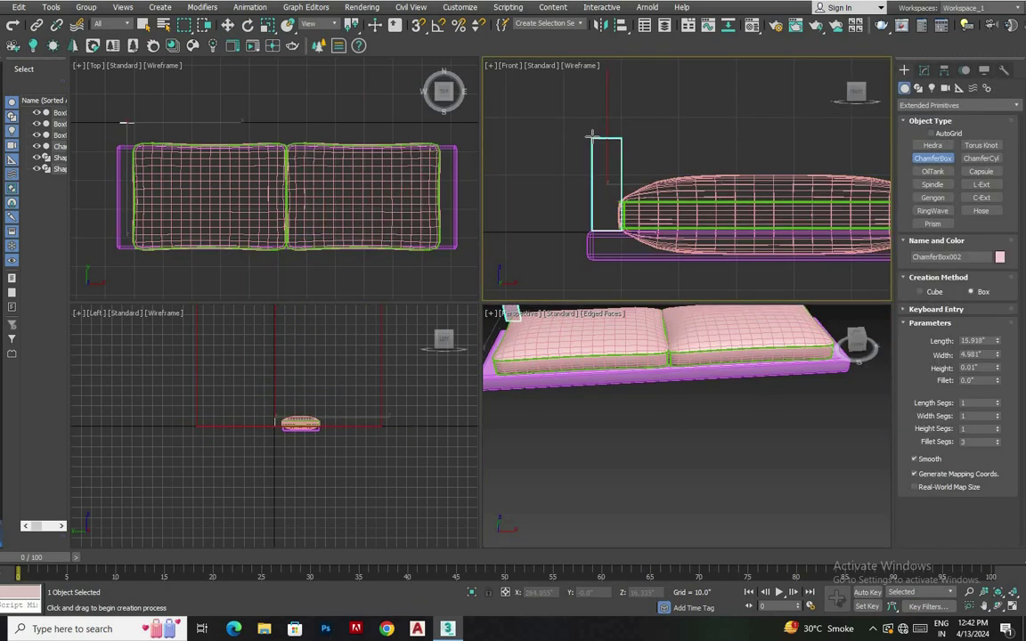
# - Set the left arm chamfer box's height to about 35
pyautogui.rightClick(121, 107)
pyautogui.click(923, 70)
pyautogui.moveTo(996, 250); pyautogui.dragTo(990, 188)
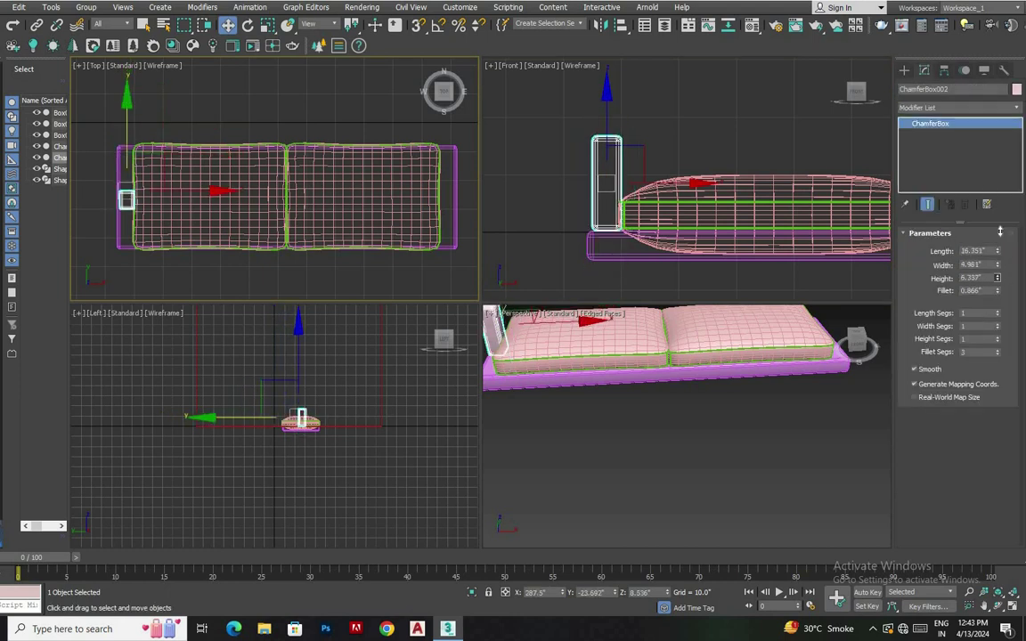
pyautogui.moveTo(136, 117); pyautogui.dragTo(154, 114, button='middle')
pyautogui.moveTo(996, 278); pyautogui.dragTo(999, 306)
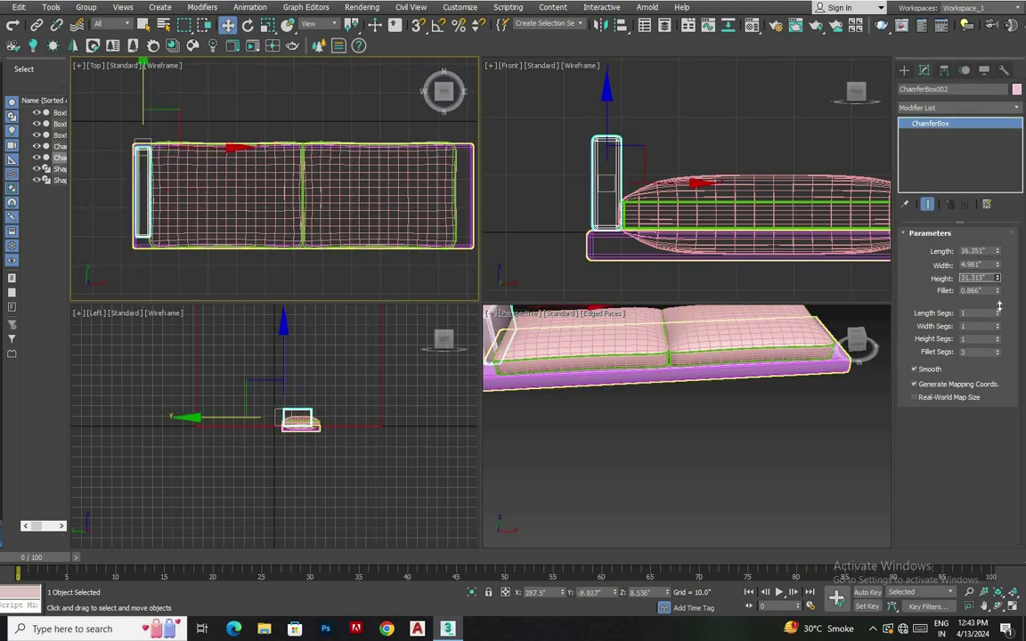
pyautogui.click(644, 486)
# - Shift-copy the arm to the sofa's right end as ChamferBox003
pyautogui.scroll(3, 626, 270)
pyautogui.scroll(2, 568, 207)
pyautogui.click(568, 206)
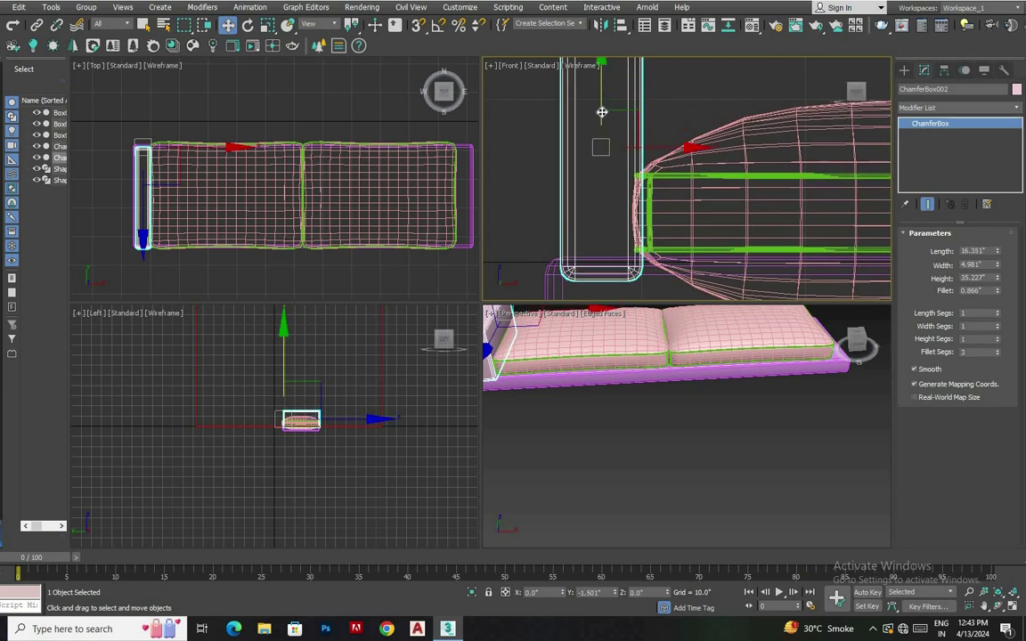
pyautogui.scroll(5, 572, 355)
pyautogui.keyDown('alt'); pyautogui.moveTo(572, 354); pyautogui.dragTo(578, 385, button='middle'); pyautogui.keyUp('alt')
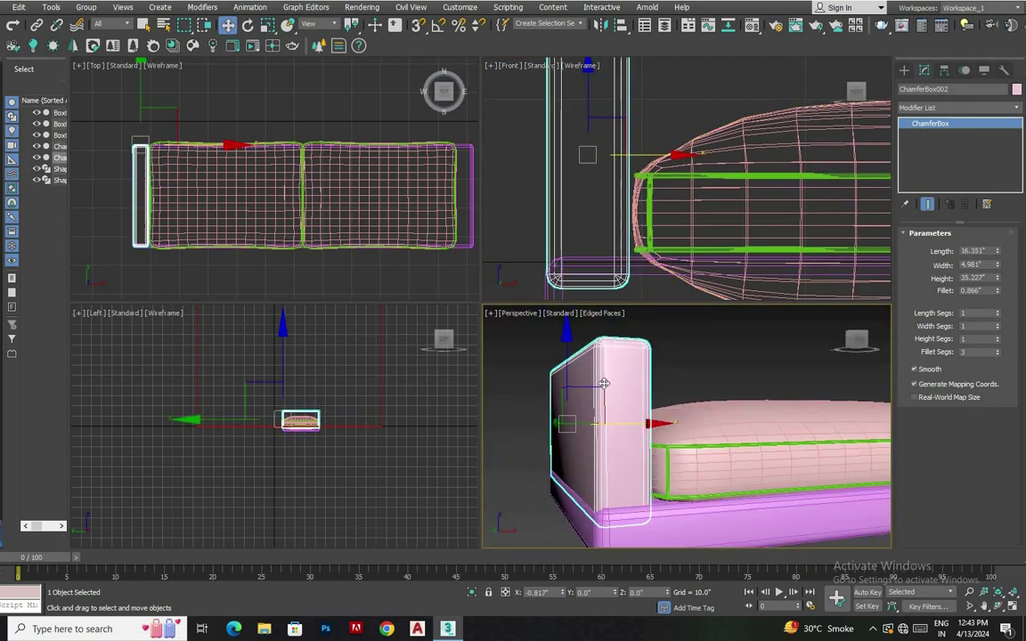
pyautogui.scroll(-3, 554, 217)
pyautogui.moveTo(554, 218)
pyautogui.mouseDown()
pyautogui.moveTo(854, 232)
pyautogui.moveTo(812, 207)
pyautogui.mouseUp()
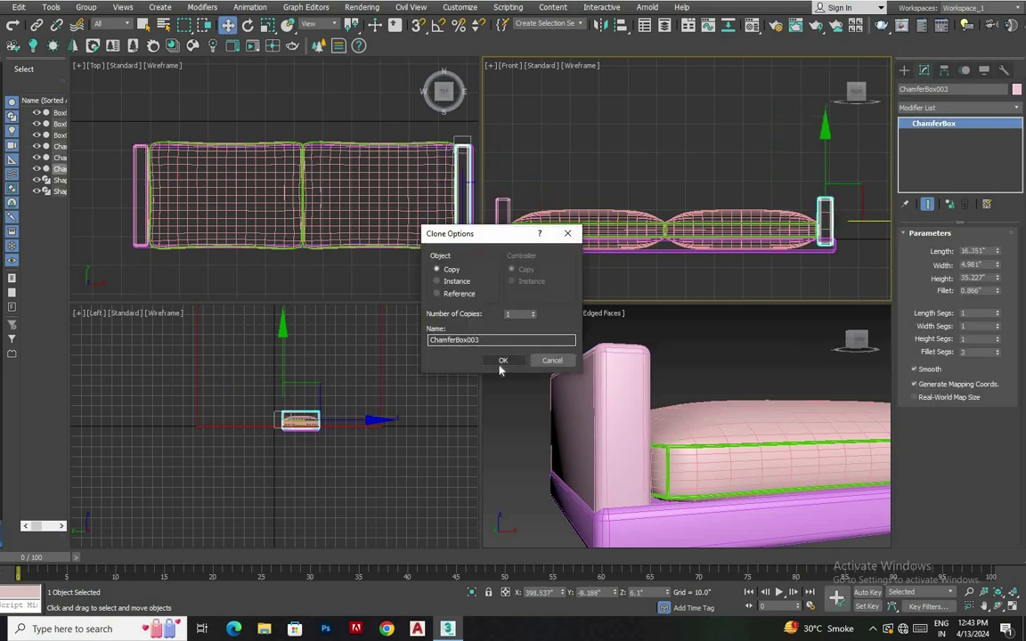
pyautogui.click(499, 362)
pyautogui.scroll(5, 790, 206)
# - Narrow the sofa base width to 115.771 to fit between the arms
pyautogui.click(783, 236)
pyautogui.moveTo(988, 278); pyautogui.dragTo(988, 283)
pyautogui.scroll(-3, 803, 248)
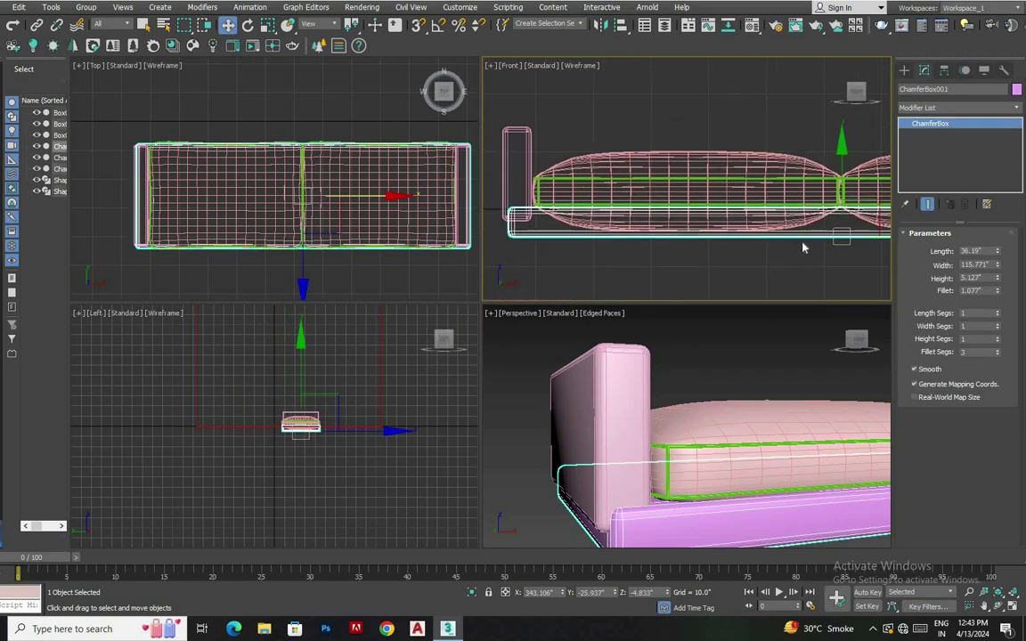
pyautogui.click(549, 236)
pyautogui.scroll(4, 728, 172)
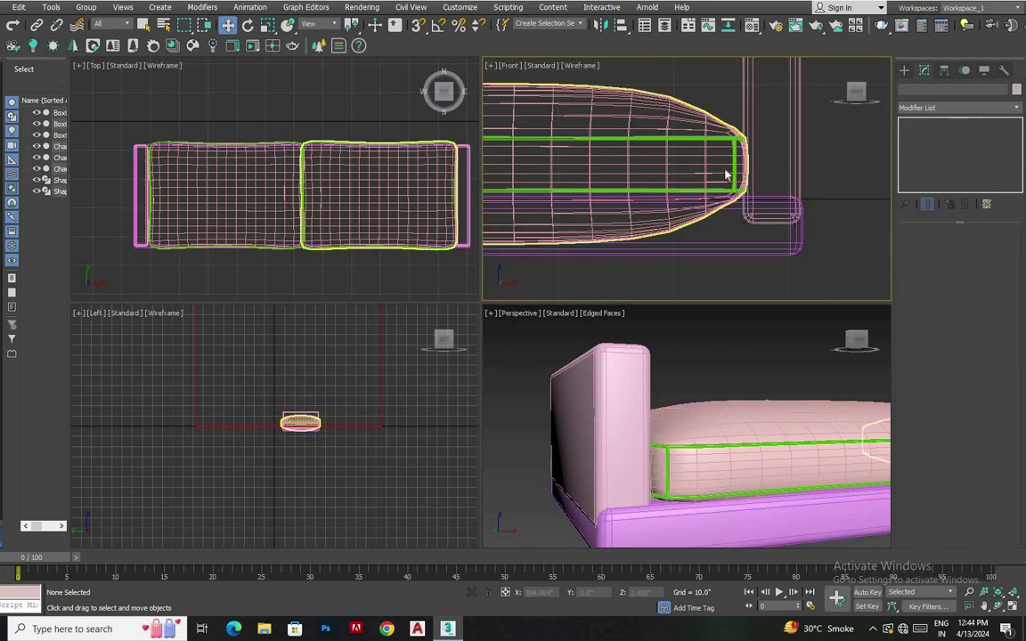
pyautogui.click(709, 430)
# - Clone both seat cushions upward and tilt the copies back as backrest cushions
pyautogui.scroll(-3, 712, 445)
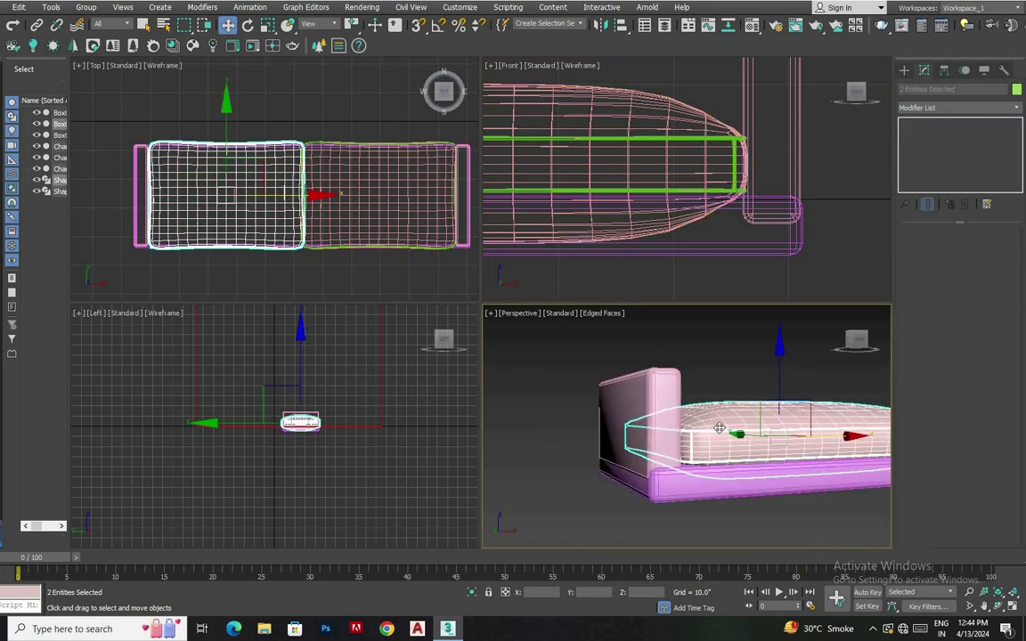
pyautogui.scroll(-3, 673, 463)
pyautogui.scroll(5, 673, 463)
pyautogui.keyDown('ctrl'); pyautogui.click(757, 383); pyautogui.keyUp('ctrl')
pyautogui.scroll(-3, 621, 103)
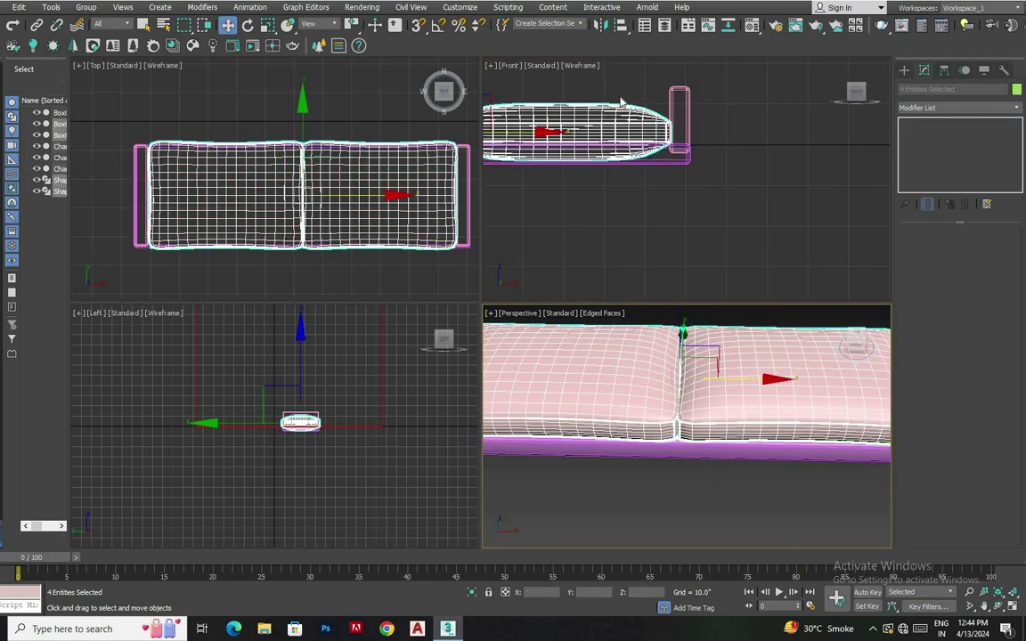
pyautogui.moveTo(724, 103); pyautogui.dragTo(641, 211, button='middle')
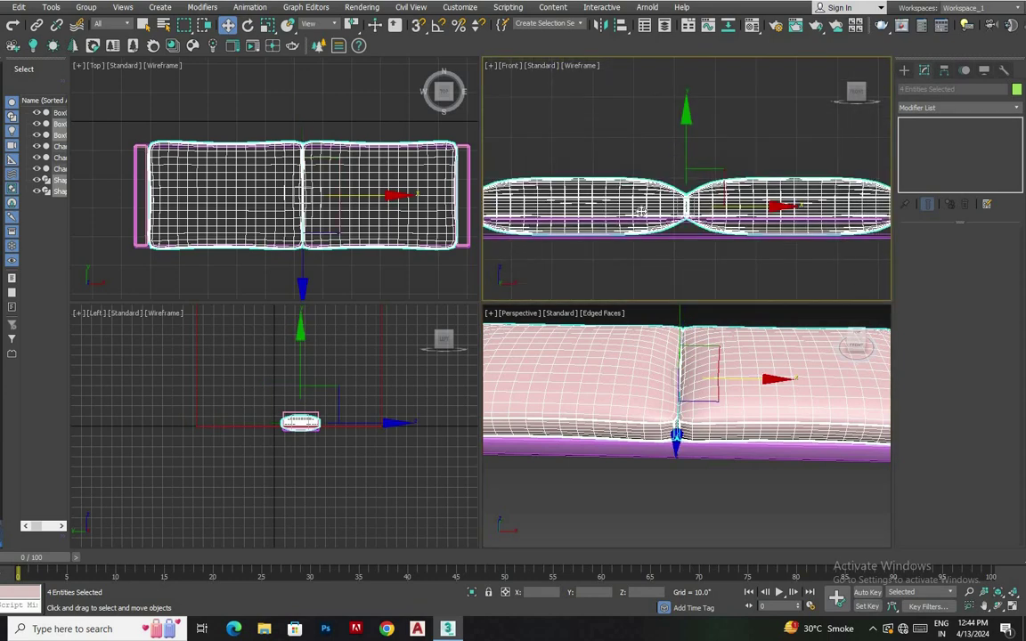
pyautogui.keyDown('shift'); pyautogui.moveTo(347, 432); pyautogui.dragTo(345, 416); pyautogui.keyUp('shift')
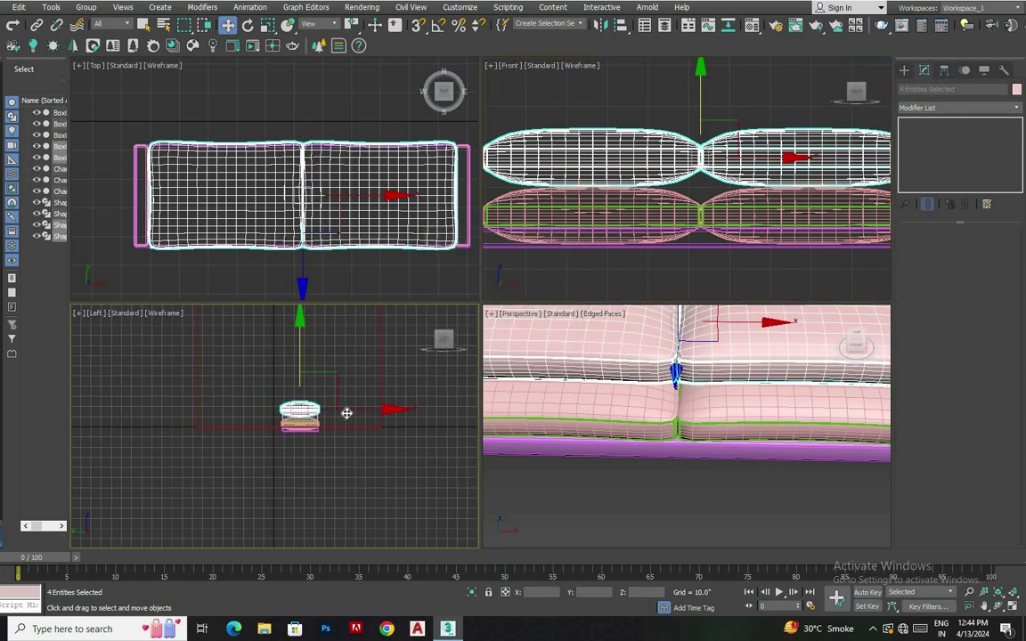
pyautogui.press('e')
pyautogui.moveTo(294, 374)
pyautogui.mouseDown()
pyautogui.moveTo(338, 404)
pyautogui.moveTo(287, 403)
pyautogui.mouseUp()
pyautogui.press('w')
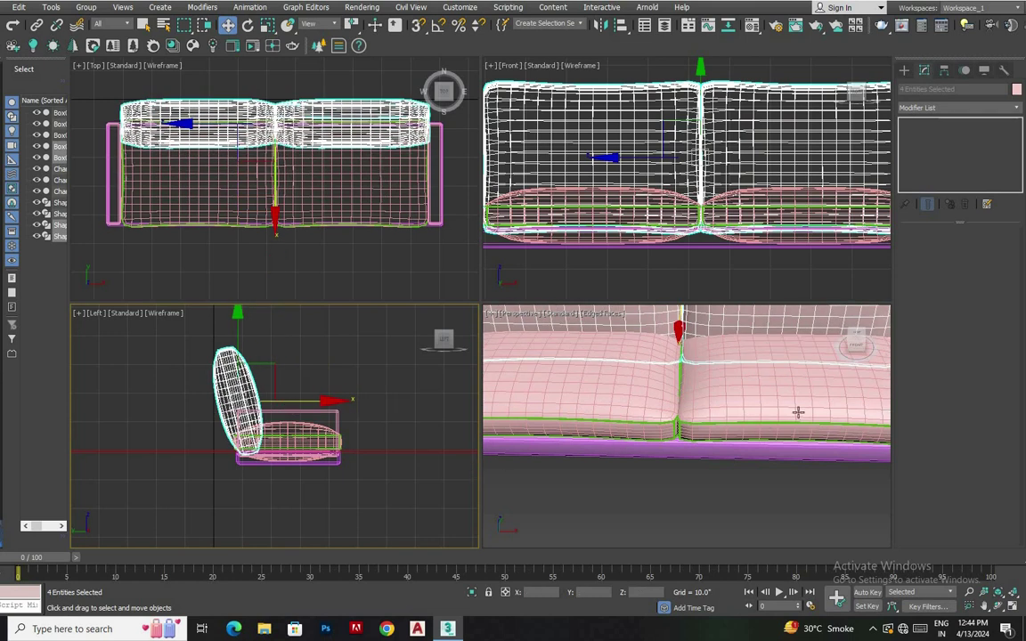
# - Select all the sofa pieces together
pyautogui.keyDown('alt'); pyautogui.moveTo(797, 412); pyautogui.dragTo(805, 418, button='middle'); pyautogui.keyUp('alt')
pyautogui.hotkey('ctrl', 'd')
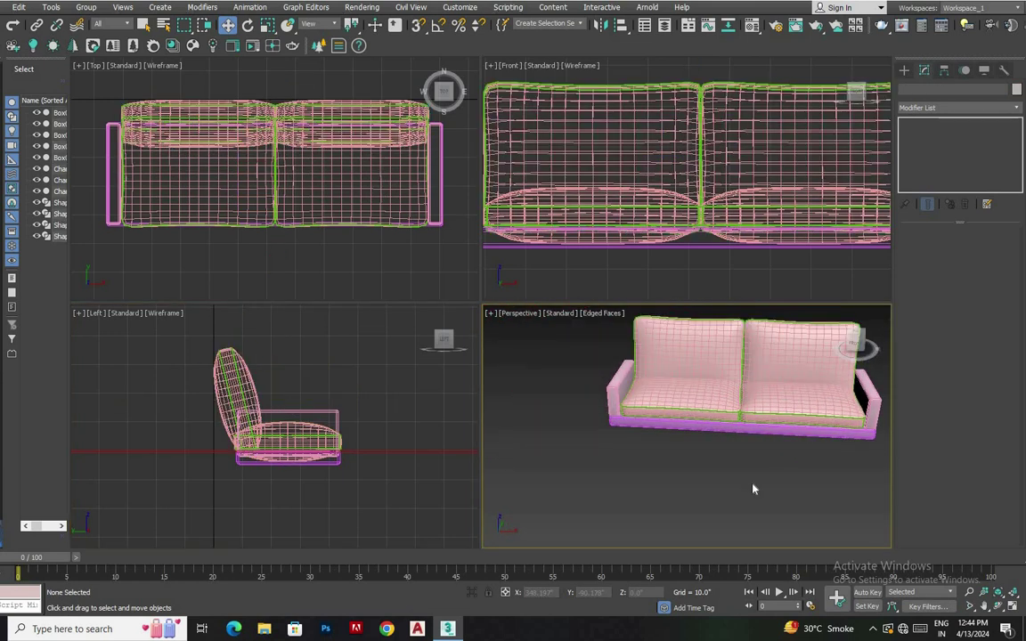
pyautogui.keyDown('alt'); pyautogui.moveTo(752, 487); pyautogui.dragTo(522, 486, button='middle'); pyautogui.keyUp('alt')
pyautogui.hotkey('ctrl', 'a')
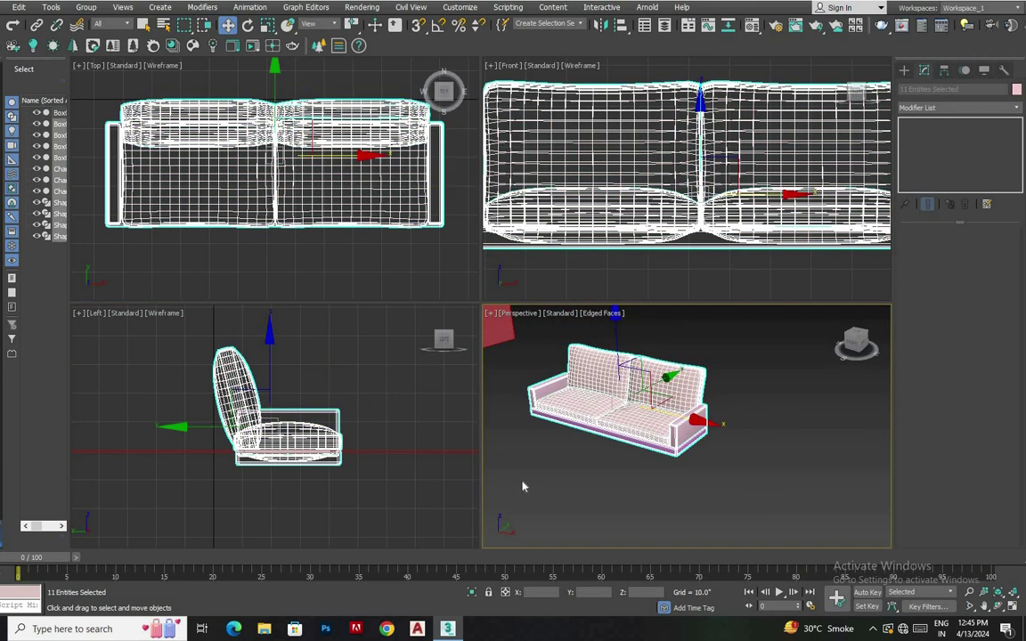
pyautogui.moveTo(768, 334); pyautogui.dragTo(522, 497)
# - Draw a U-shaped line leg frame under the sofa's left end with a Rectangular rendering profile
pyautogui.scroll(5, 716, 389)
pyautogui.click(717, 389)
pyautogui.click(904, 70)
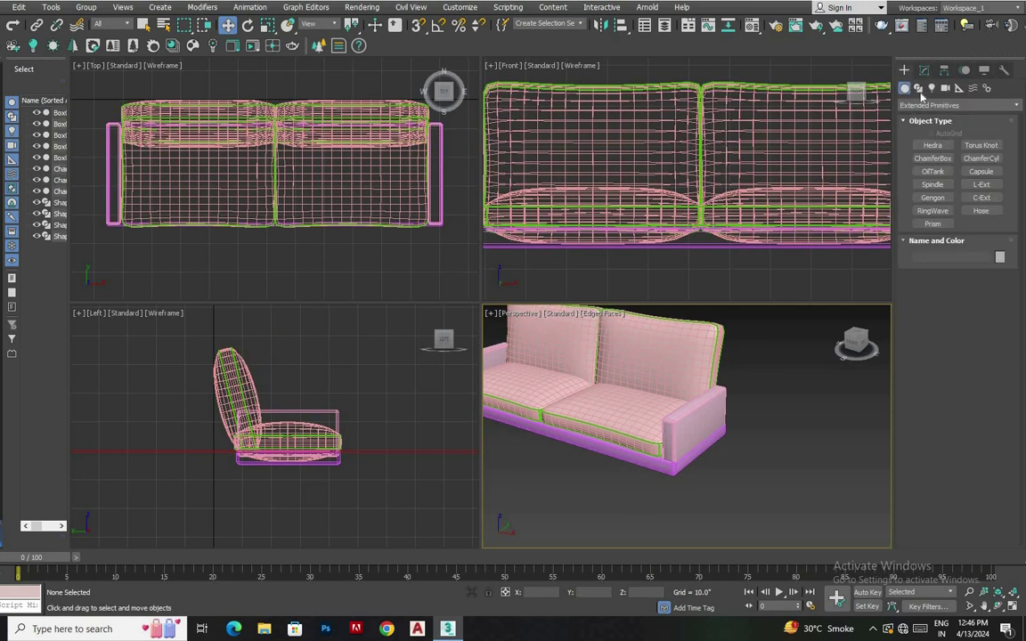
pyautogui.click(918, 88)
pyautogui.click(932, 155)
pyautogui.scroll(5, 229, 451)
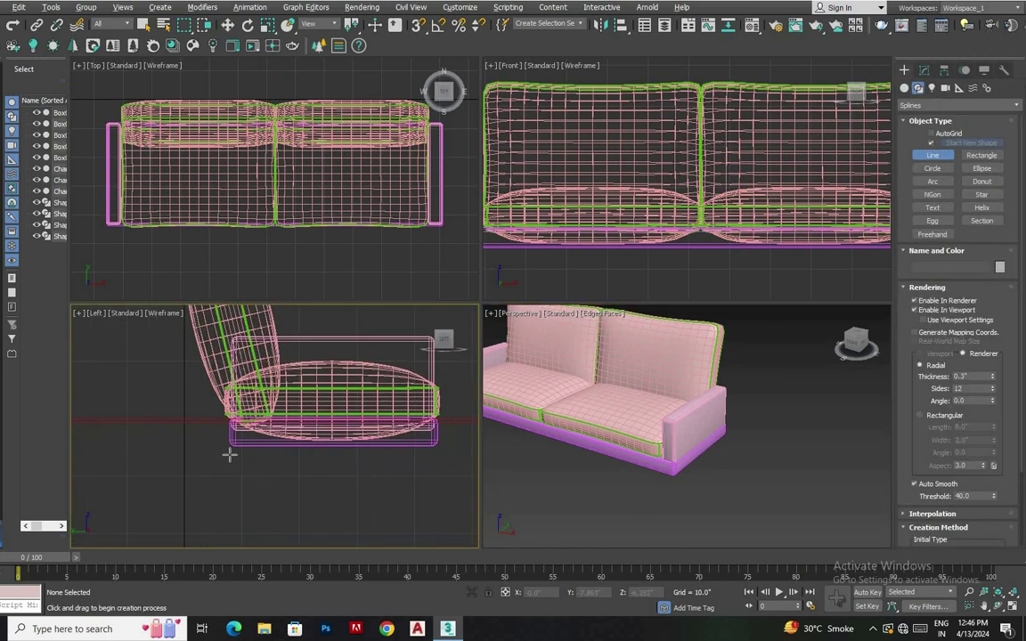
pyautogui.hotkey('alt', 'w')
pyautogui.scroll(3, 256, 373)
pyautogui.click(281, 301)
pyautogui.click(871, 299)
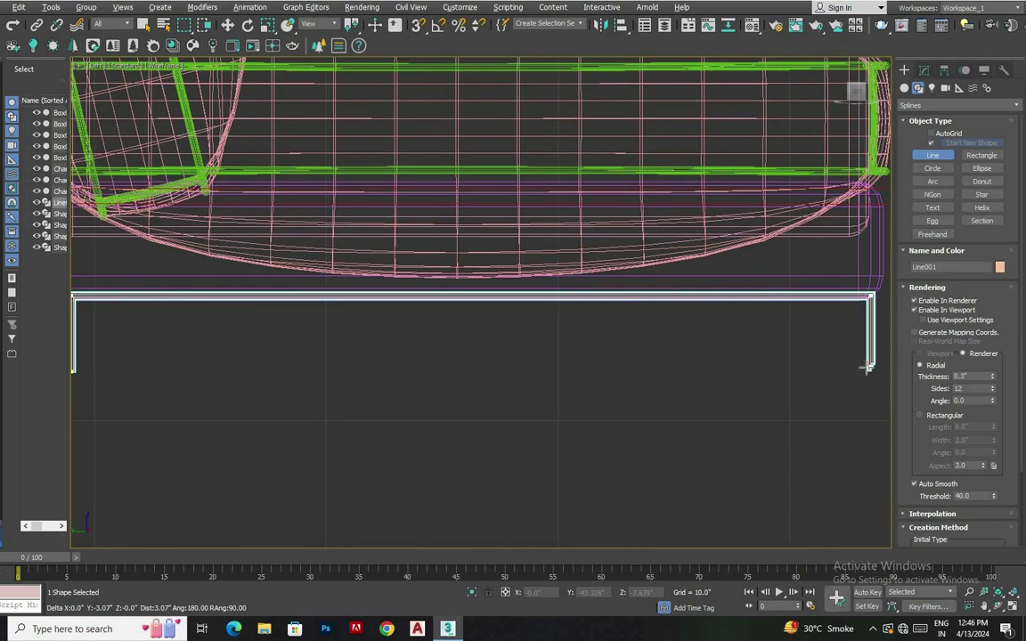
pyautogui.click(935, 417)
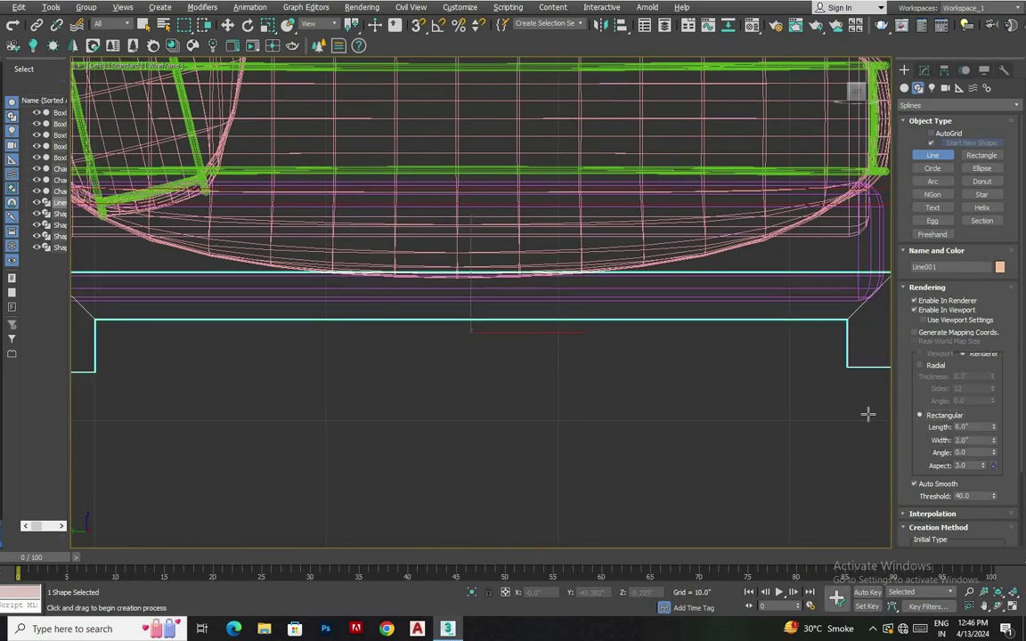
pyautogui.hotkey('alt', 'w')
pyautogui.hotkey('alt', 'w')
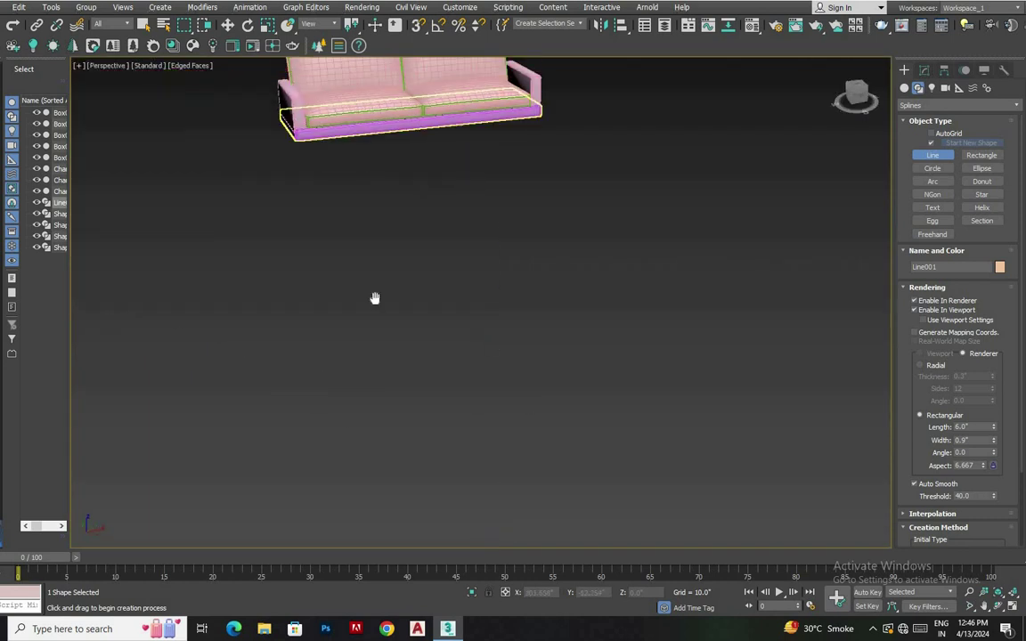
pyautogui.scroll(10, 391, 344)
pyautogui.press('w')
pyautogui.press('z')
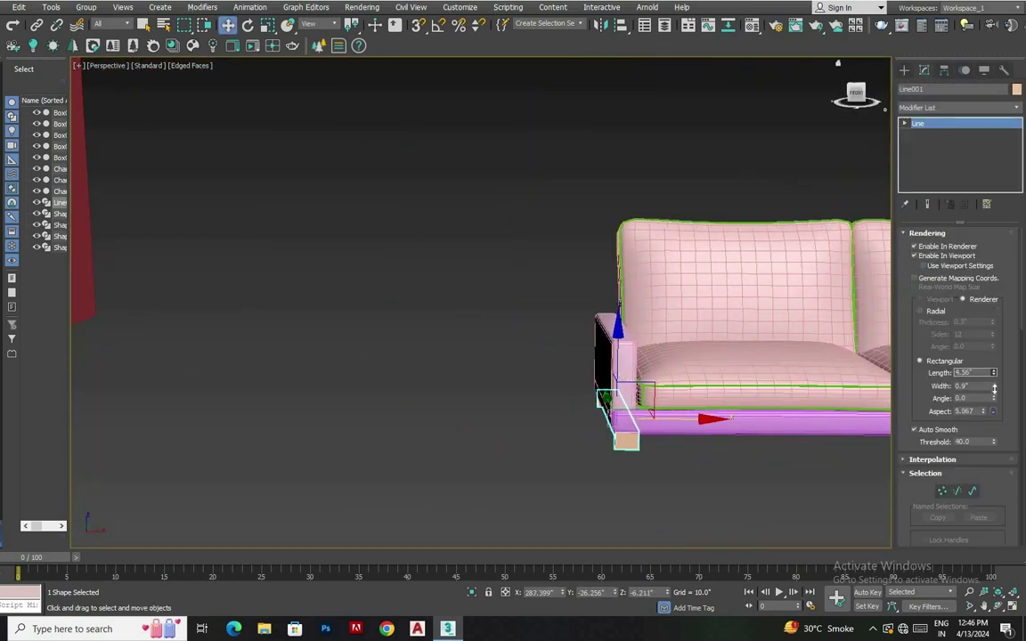
# - Shift-move a copy of the leg frame to the sofa's right end
pyautogui.hotkey('alt', 'w')
pyautogui.press('z')
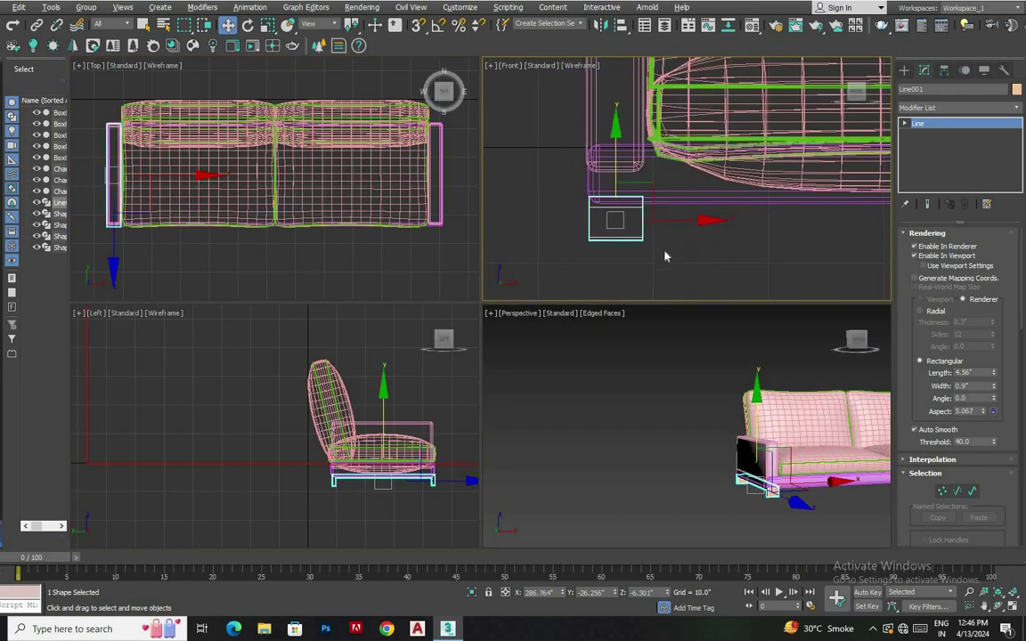
pyautogui.hotkey('alt', 'w')
pyautogui.keyDown('shift'); pyautogui.moveTo(231, 303); pyautogui.dragTo(698, 303); pyautogui.keyUp('shift')
pyautogui.click(501, 359)
pyautogui.scroll(3, 636, 317)
pyautogui.scroll(-3, 669, 338)
pyautogui.click(669, 338)
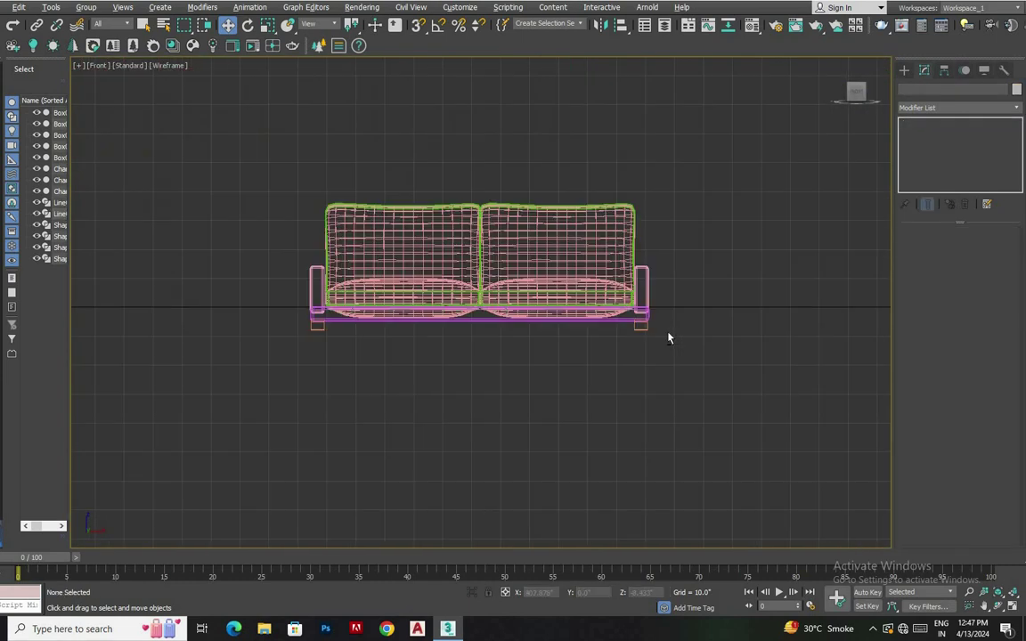
# - Select the whole sofa in the perspective view, then open and close the Material Editor
pyautogui.press('p')
pyautogui.click(614, 370)
pyautogui.press('m')
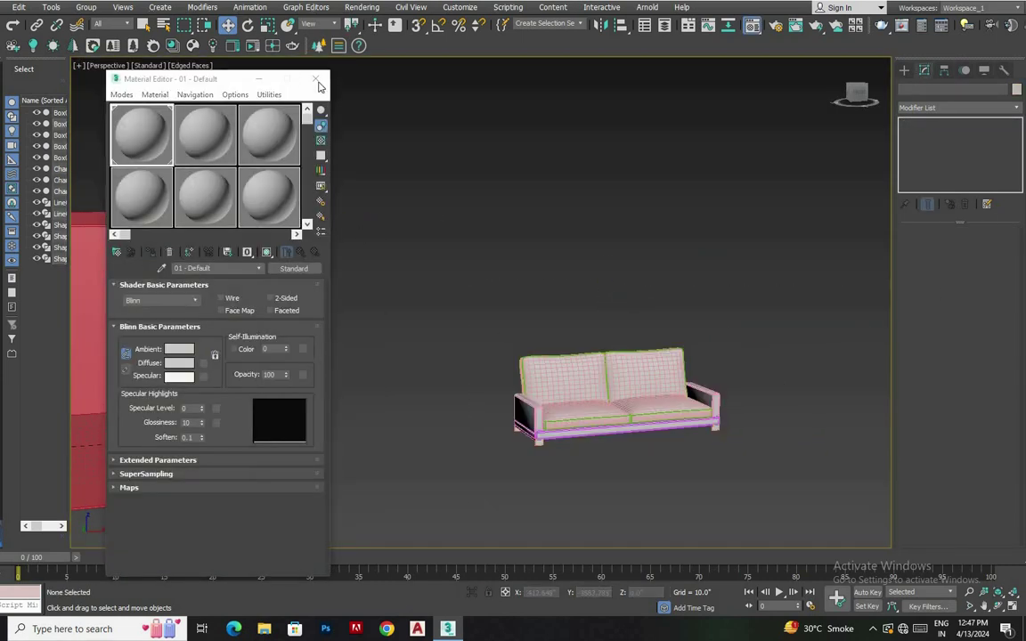
pyautogui.click(316, 80)
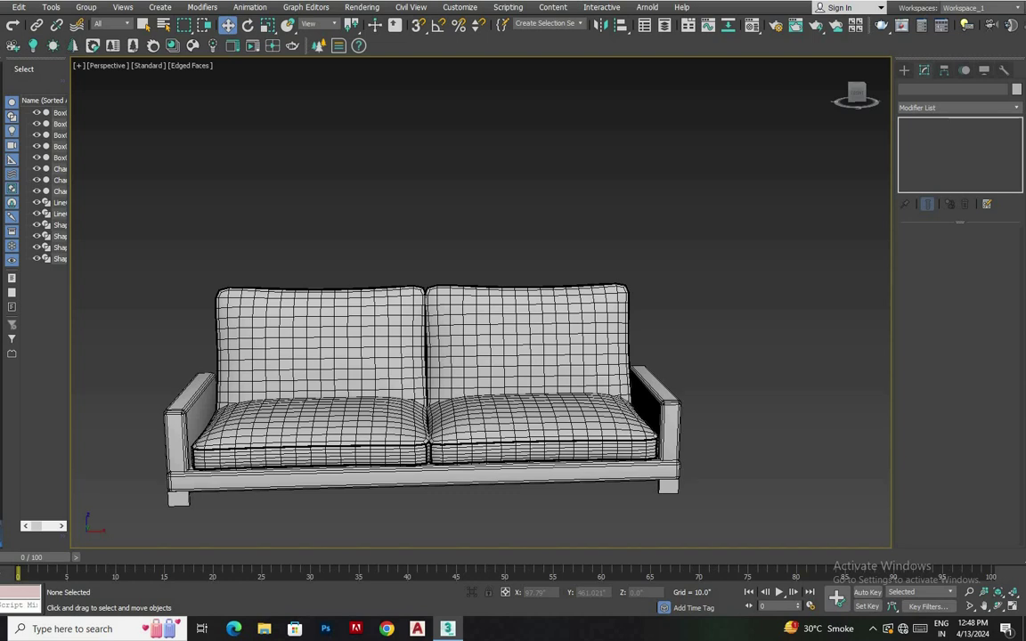
# - Draw a new thin flat box beside the sofa in the front view
pyautogui.click(903, 69)
pyautogui.click(931, 145)
pyautogui.press('f')
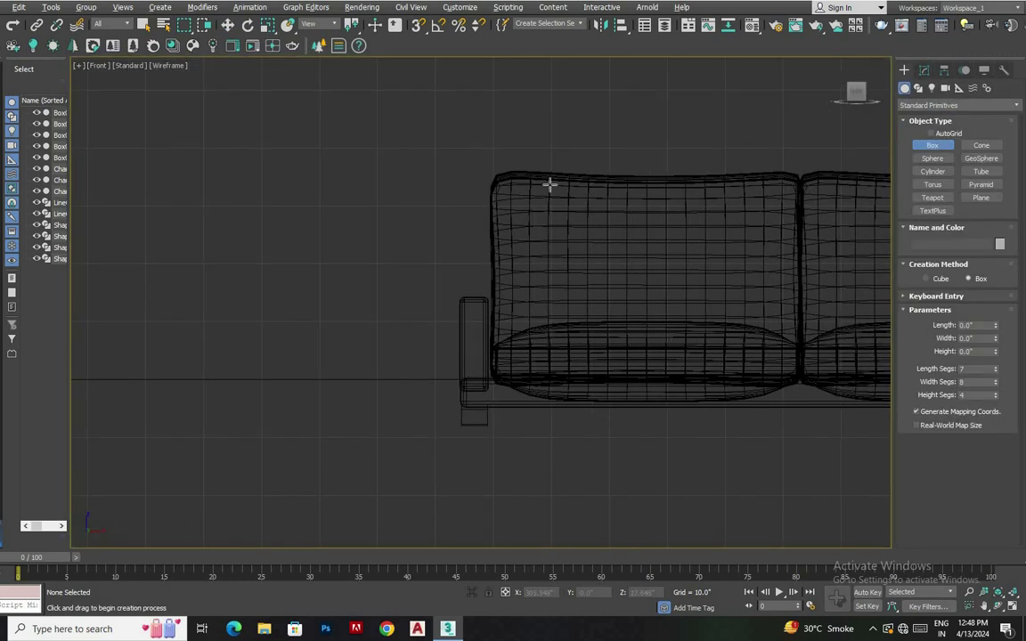
pyautogui.moveTo(550, 185); pyautogui.dragTo(693, 325)
pyautogui.click(693, 325)
pyautogui.hotkey('alt', 'w')
pyautogui.press('w')
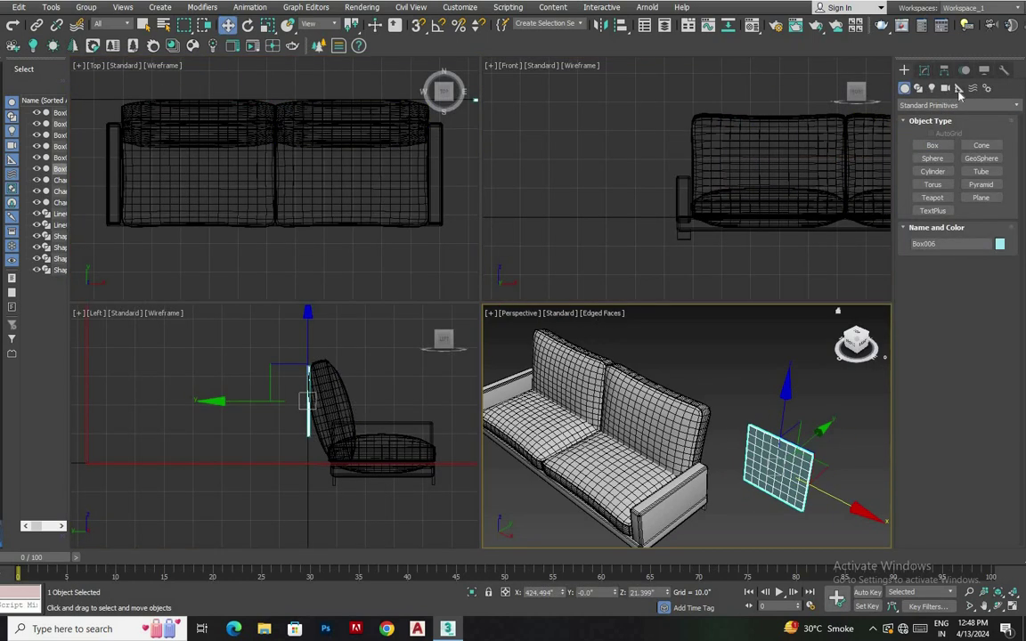
# - Widen the thin panel to a Width of 38.646
pyautogui.click(923, 70)
pyautogui.scroll(3, 291, 371)
pyautogui.scroll(2, 201, 430)
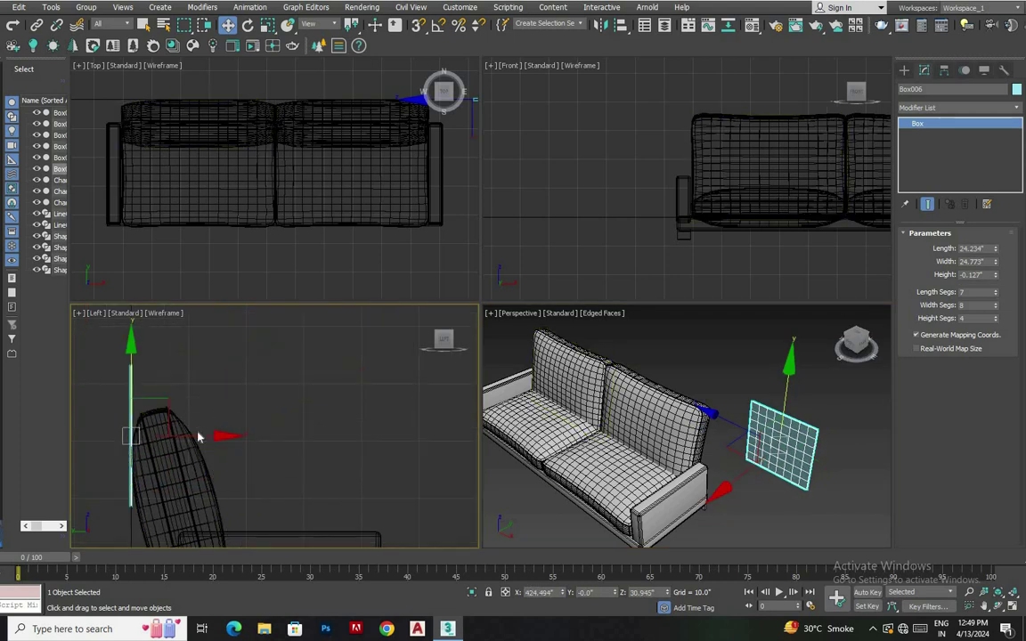
pyautogui.moveTo(995, 262); pyautogui.dragTo(979, 224)
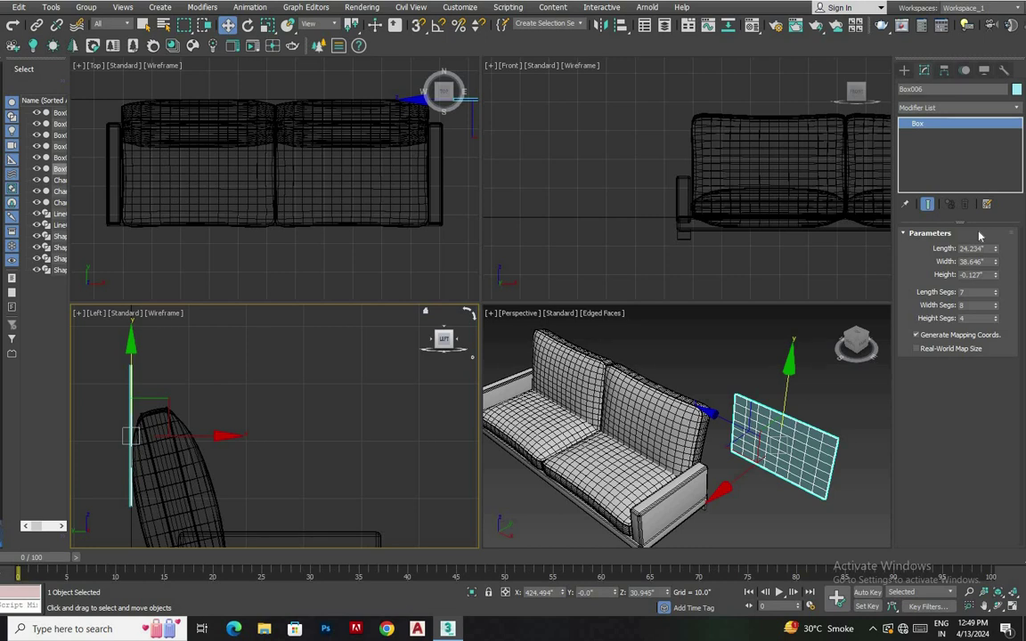
pyautogui.scroll(-5, 748, 203)
# - Move the panel up so it sits above the sofa's back
pyautogui.moveTo(817, 173); pyautogui.dragTo(734, 156)
pyautogui.scroll(-2, 329, 227)
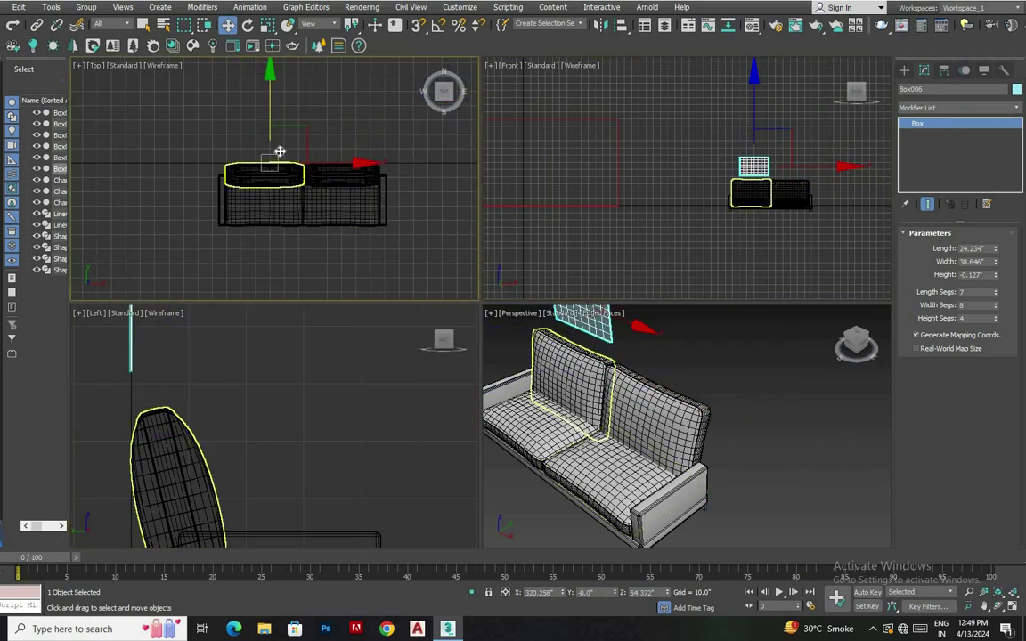
pyautogui.moveTo(275, 165); pyautogui.dragTo(270, 184)
pyautogui.scroll(2, 757, 178)
# - Tilt the panel in the Left view so it leans against the left back cushion
pyautogui.press('e')
pyautogui.moveTo(214, 373); pyautogui.dragTo(245, 392)
pyautogui.press('w')
pyautogui.moveTo(227, 294); pyautogui.dragTo(240, 332, button='middle')
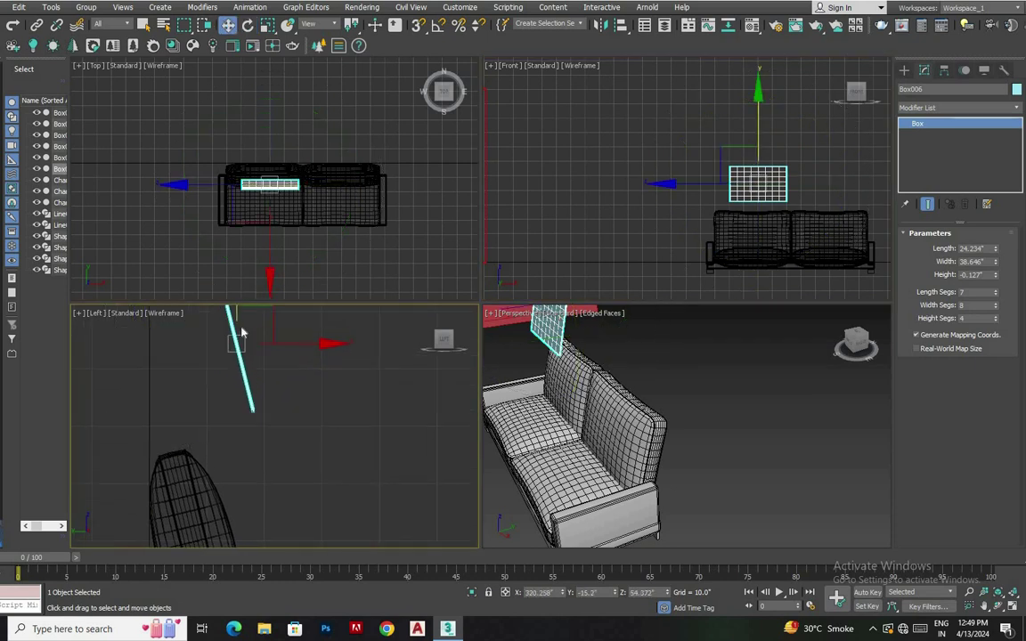
pyautogui.moveTo(267, 405); pyautogui.dragTo(267, 427, button='middle')
pyautogui.keyDown('alt'); pyautogui.moveTo(623, 418); pyautogui.dragTo(677, 418, button='middle'); pyautogui.keyUp('alt')
pyautogui.scroll(2, 642, 414)
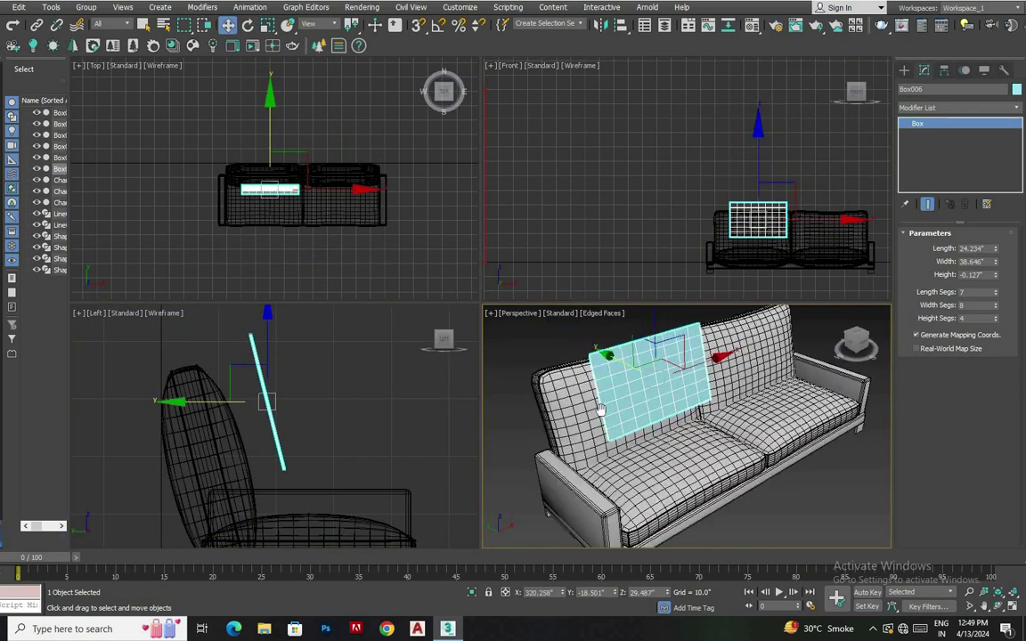
pyautogui.scroll(2, 641, 414)
pyautogui.click(710, 391)
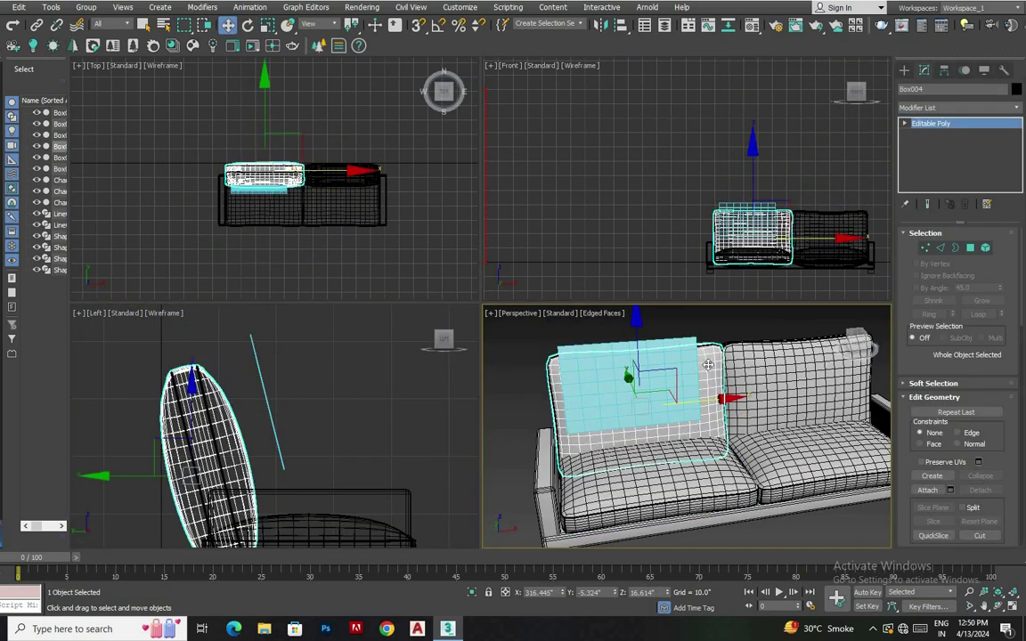
pyautogui.keyDown('ctrl'); pyautogui.click(659, 472); pyautogui.keyUp('ctrl')
pyautogui.click(957, 107)
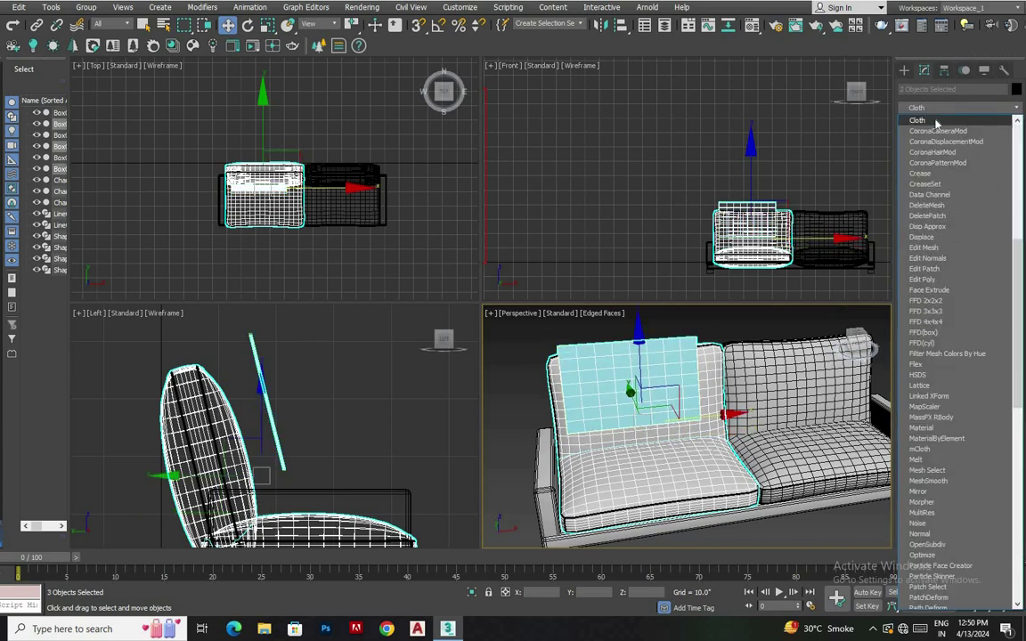
pyautogui.click(926, 124)
pyautogui.click(954, 252)
pyautogui.click(396, 141)
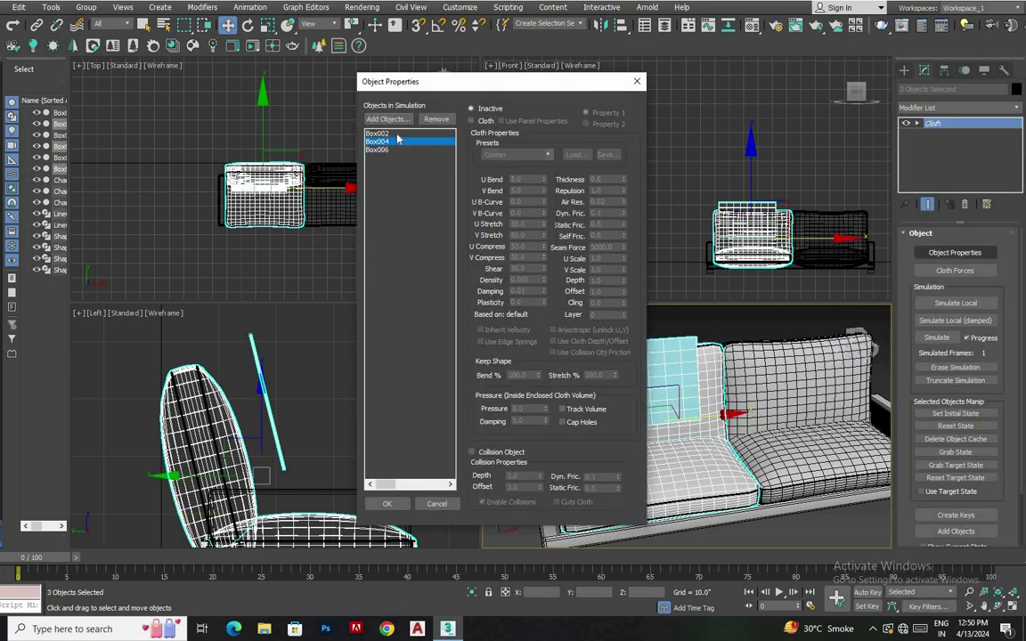
pyautogui.click(422, 501)
pyautogui.click(954, 319)
pyautogui.scroll(-2, 977, 495)
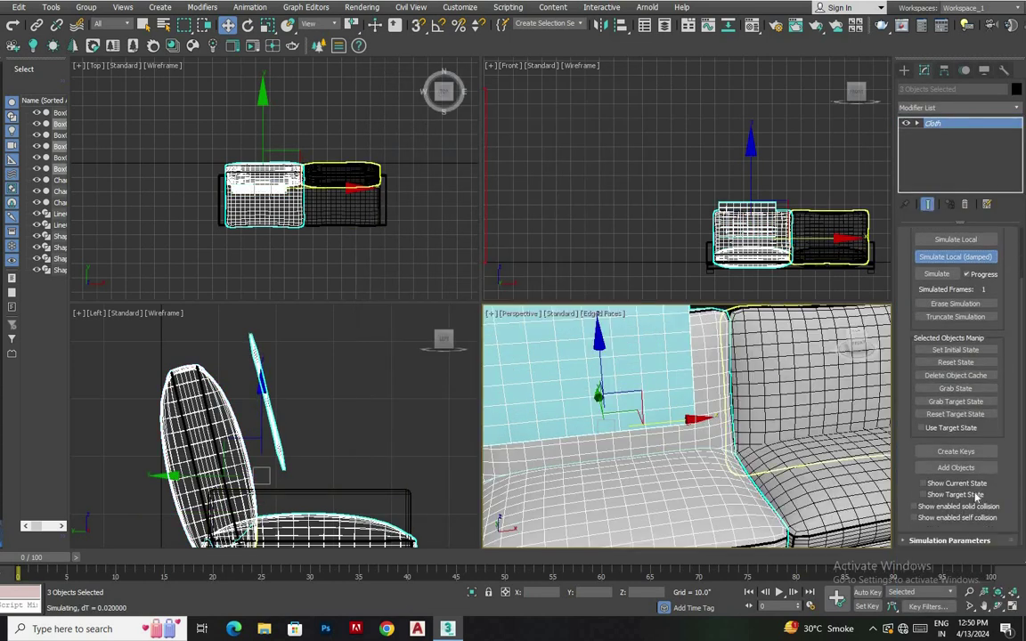
pyautogui.scroll(3, 995, 362)
pyautogui.click(954, 270)
pyautogui.scroll(-5, 662, 409)
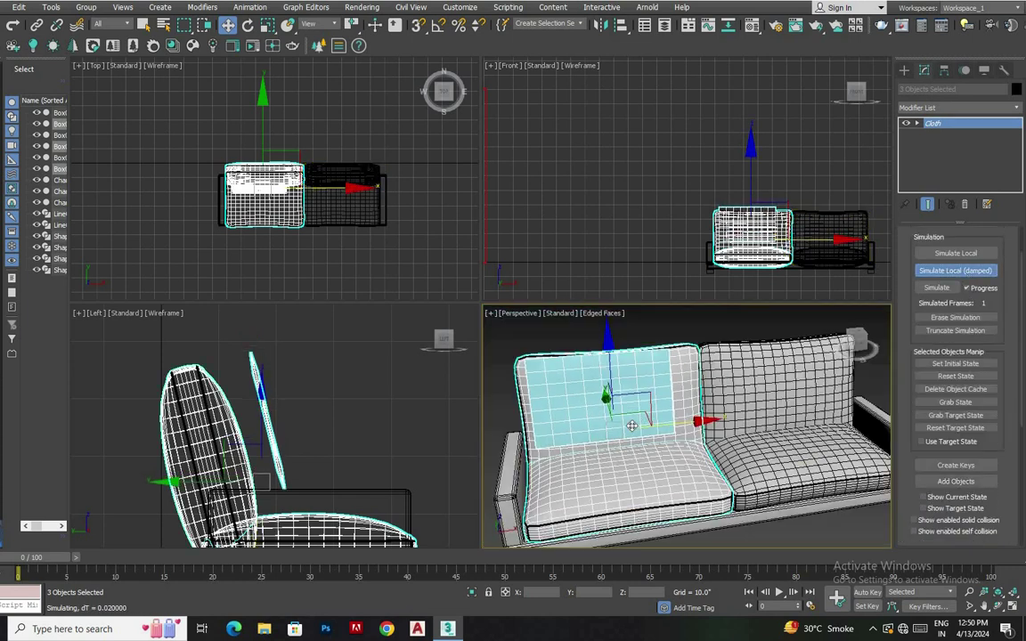
pyautogui.scroll(3, 661, 410)
pyautogui.keyDown('alt'); pyautogui.moveTo(661, 409); pyautogui.dragTo(703, 401, button='middle'); pyautogui.keyUp('alt')
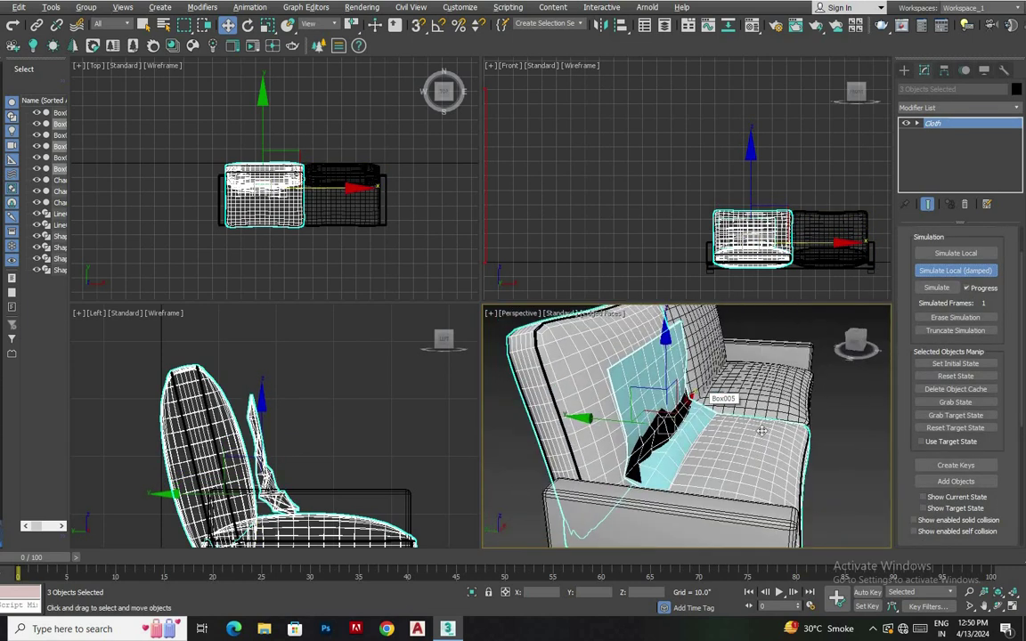
pyautogui.hotkey('ctrl', 'z')
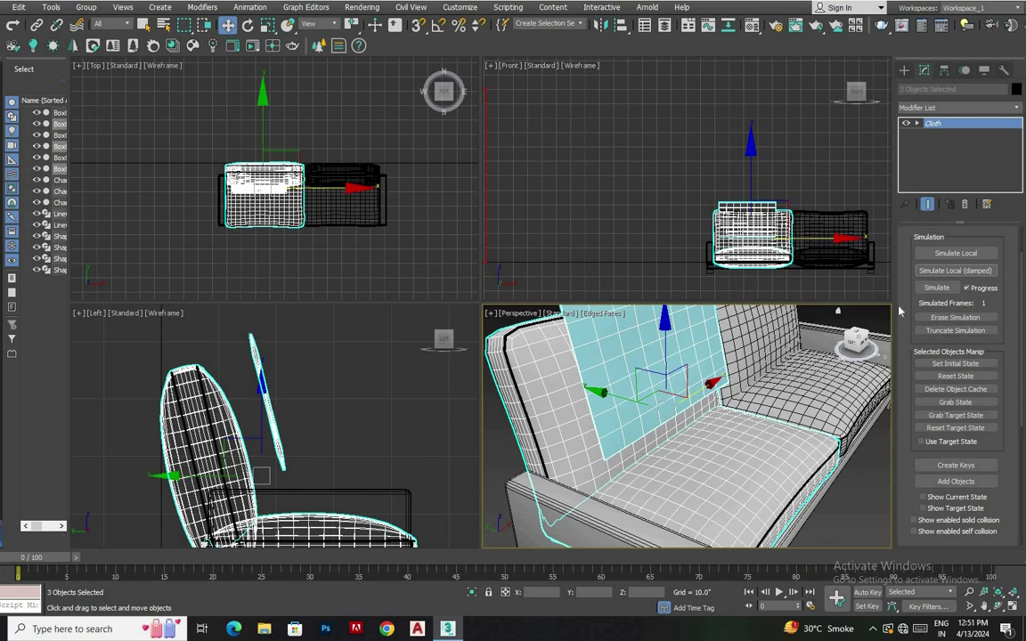
pyautogui.hotkey('ctrl', 'z')
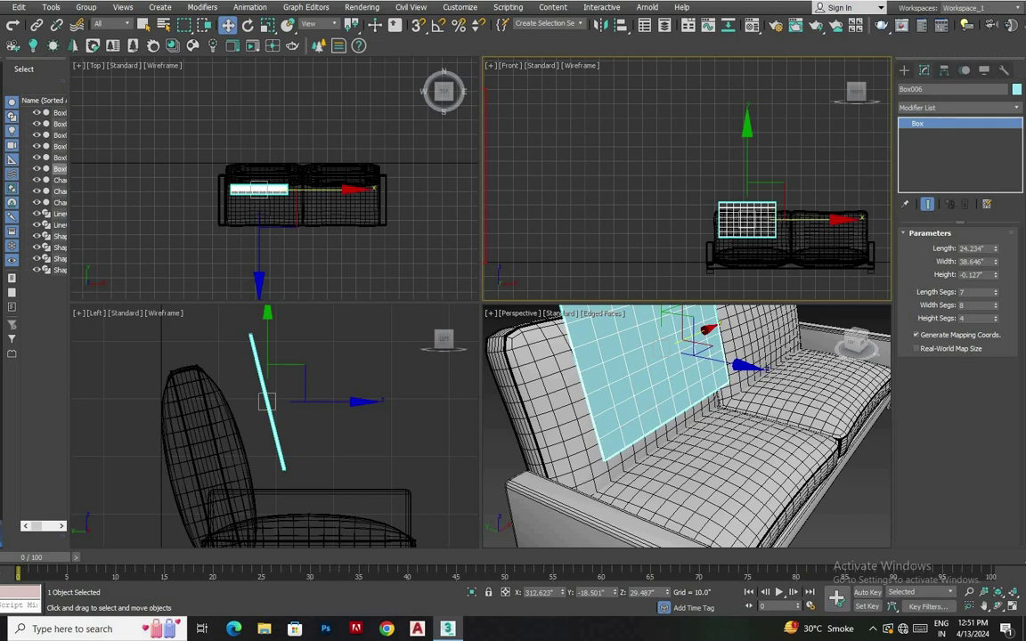
# - Set the panel's Height Segs to 2
pyautogui.write('2')
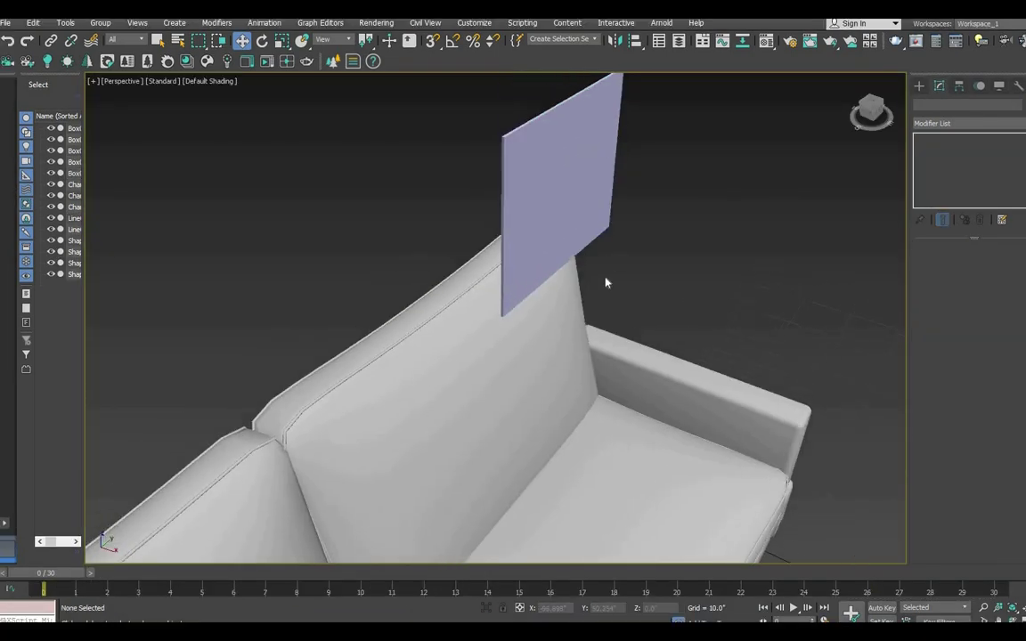
pyautogui.press('F4')
pyautogui.scroll(-5, 607, 281)
pyautogui.keyDown('alt'); pyautogui.moveTo(721, 236); pyautogui.dragTo(657, 288, button='middle'); pyautogui.keyUp('alt')
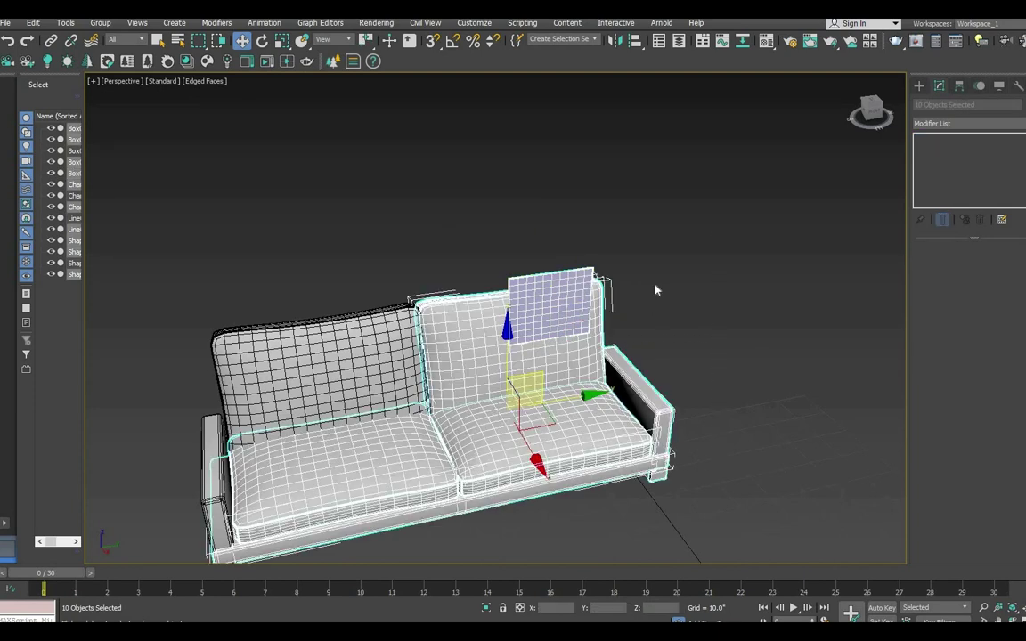
pyautogui.click(658, 289)
pyautogui.scroll(4, 558, 335)
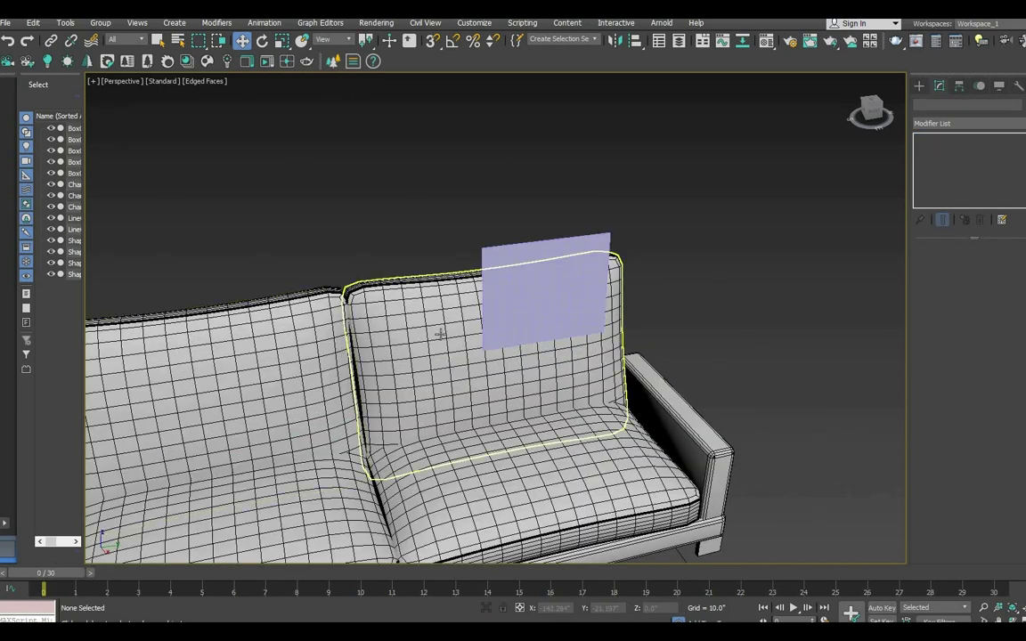
pyautogui.keyDown('alt'); pyautogui.moveTo(439, 348); pyautogui.dragTo(541, 236, button='middle'); pyautogui.keyUp('alt')
# - Apply Cloth to the right-end panel and cushions, configure Shape008 as cloth, and run a damped local simulation
pyautogui.moveTo(686, 211); pyautogui.dragTo(409, 430)
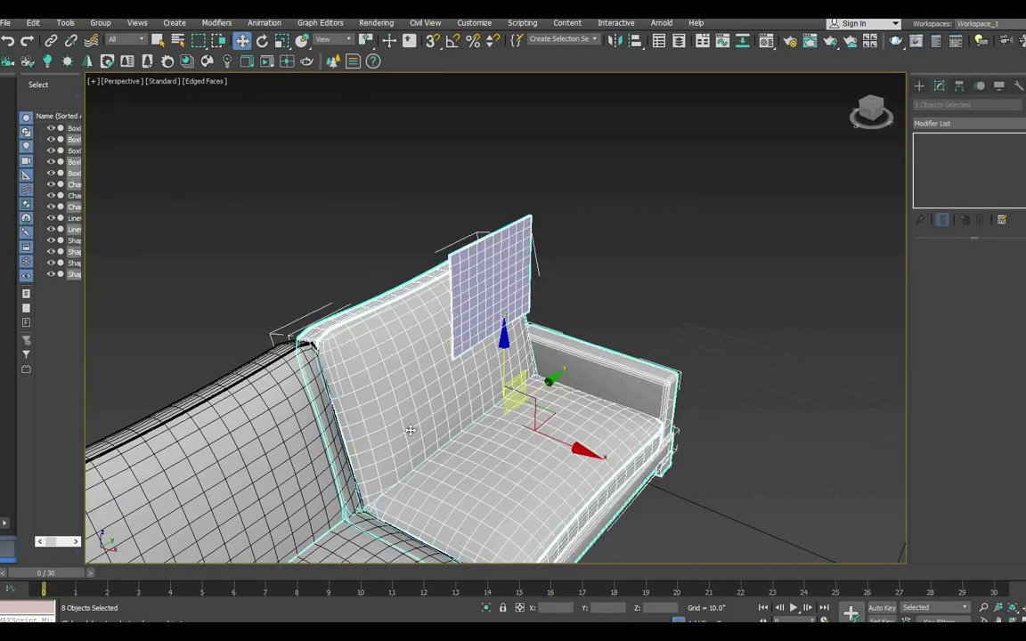
pyautogui.click(967, 122)
pyautogui.press('c')
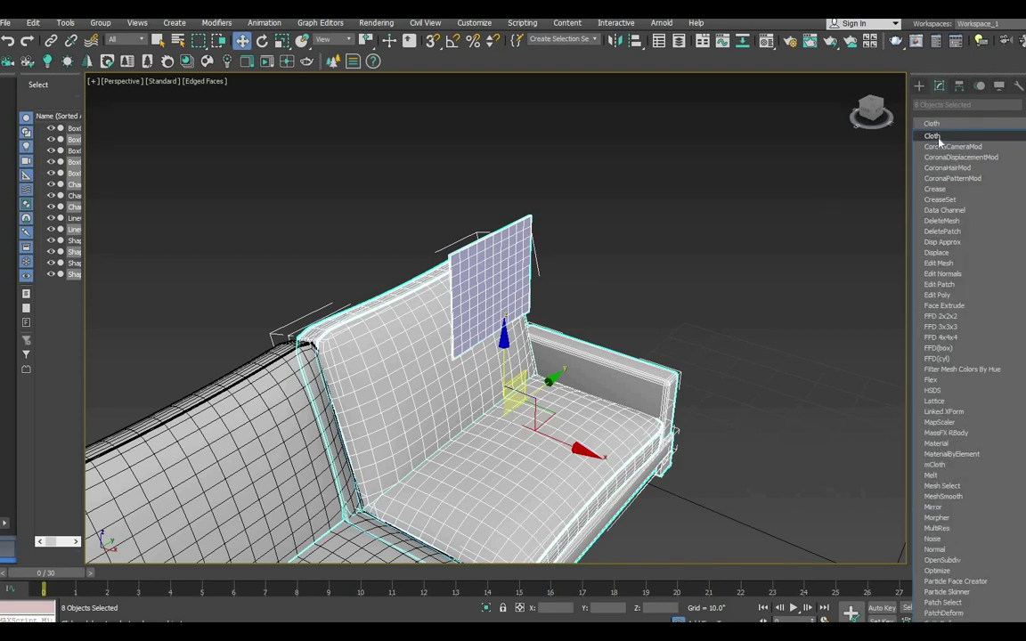
pyautogui.click(966, 137)
pyautogui.click(970, 267)
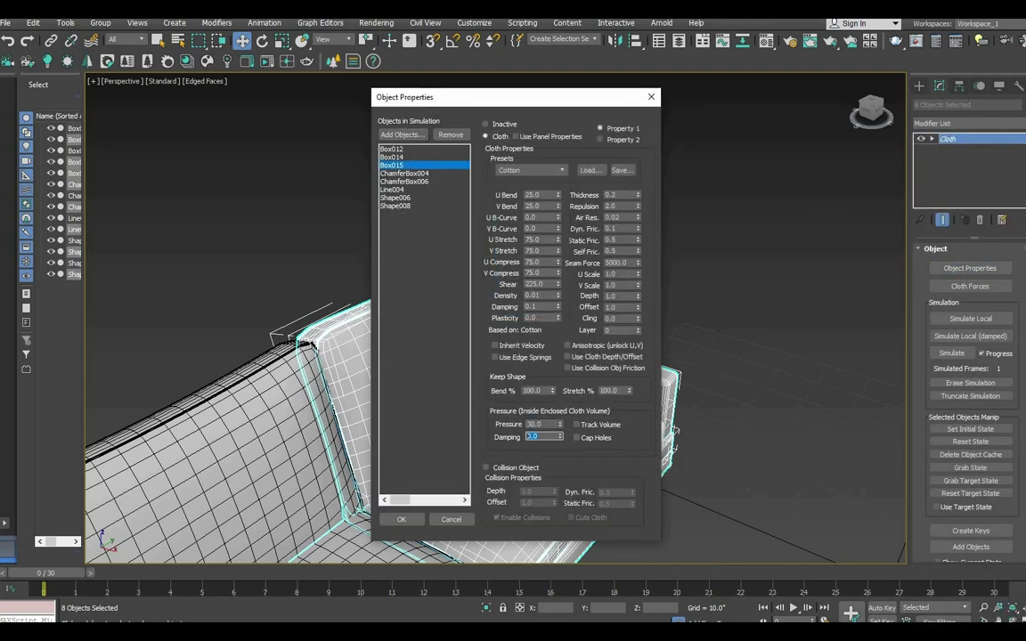
pyautogui.click(396, 205)
pyautogui.click(403, 519)
pyautogui.click(999, 337)
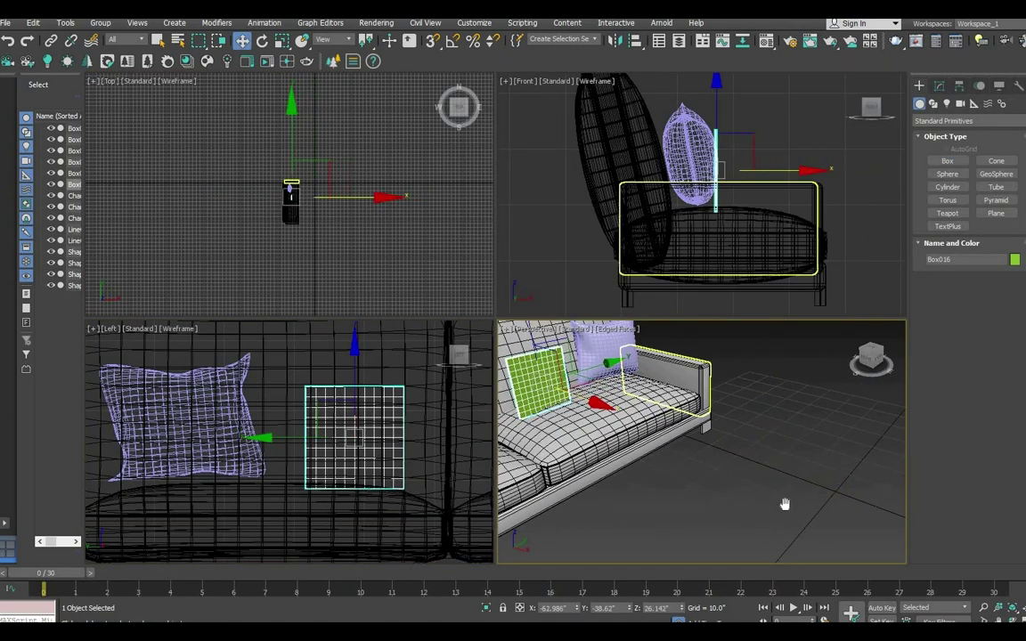
# - Apply Cloth to the new box and cushions, pick a cloth preset, and run a damped local simulation
pyautogui.click(677, 521)
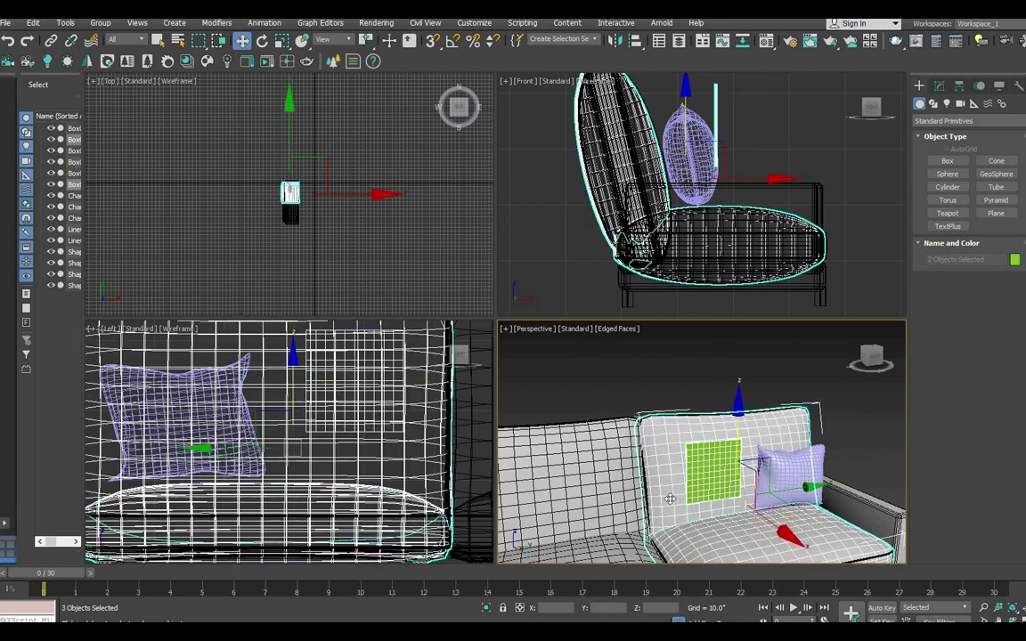
pyautogui.click(938, 85)
pyautogui.click(966, 123)
pyautogui.click(931, 135)
pyautogui.click(970, 267)
pyautogui.click(530, 170)
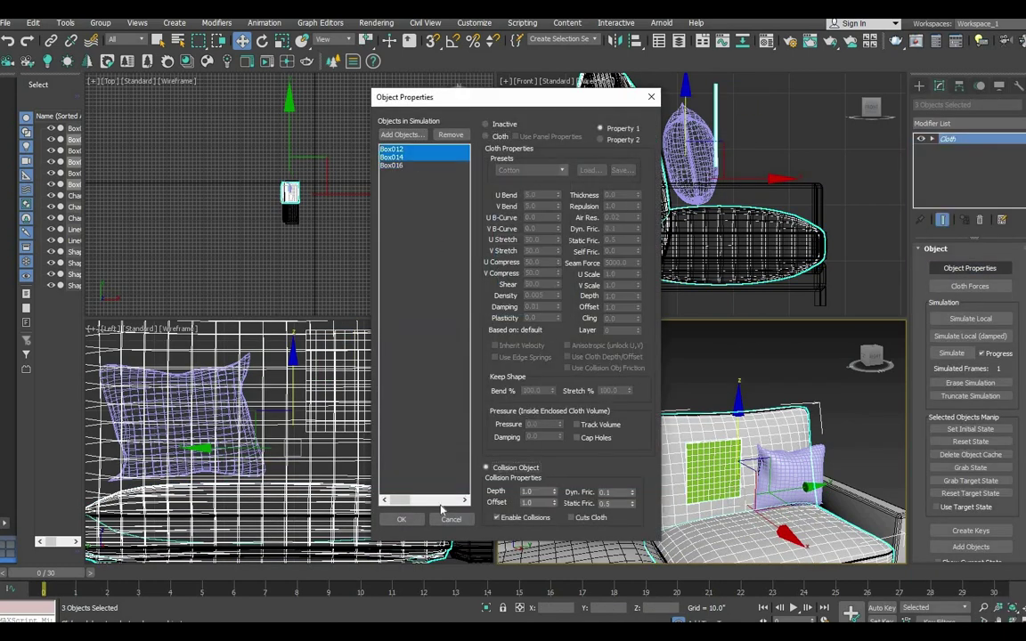
pyautogui.click(401, 519)
pyautogui.click(969, 336)
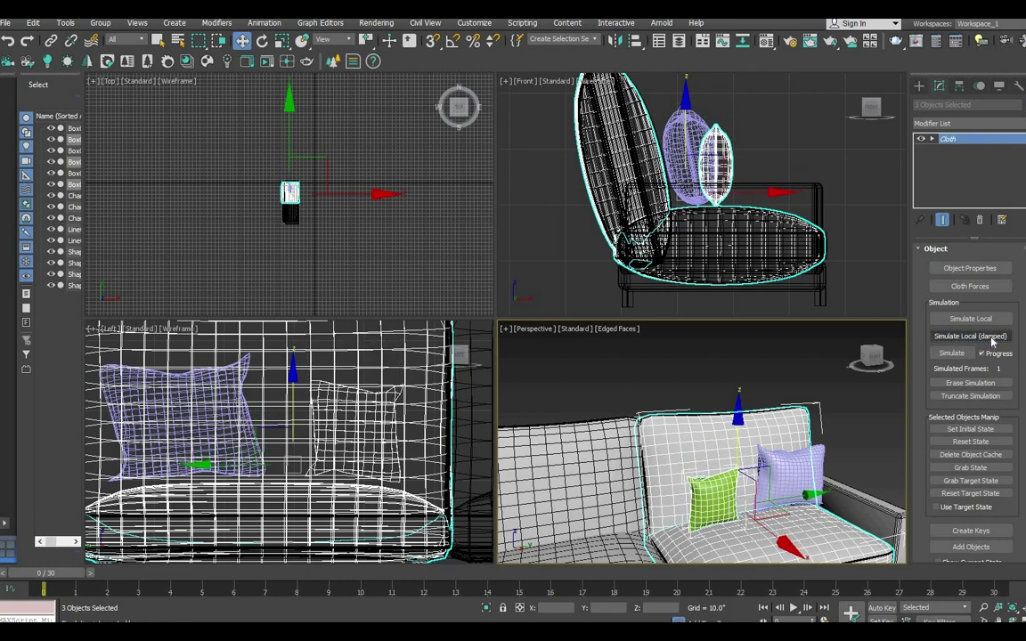
# - Scale and position the green pillow, undoing a trial rotation
pyautogui.press('r')
pyautogui.scroll(3, 791, 429)
pyautogui.scroll(-3, 792, 428)
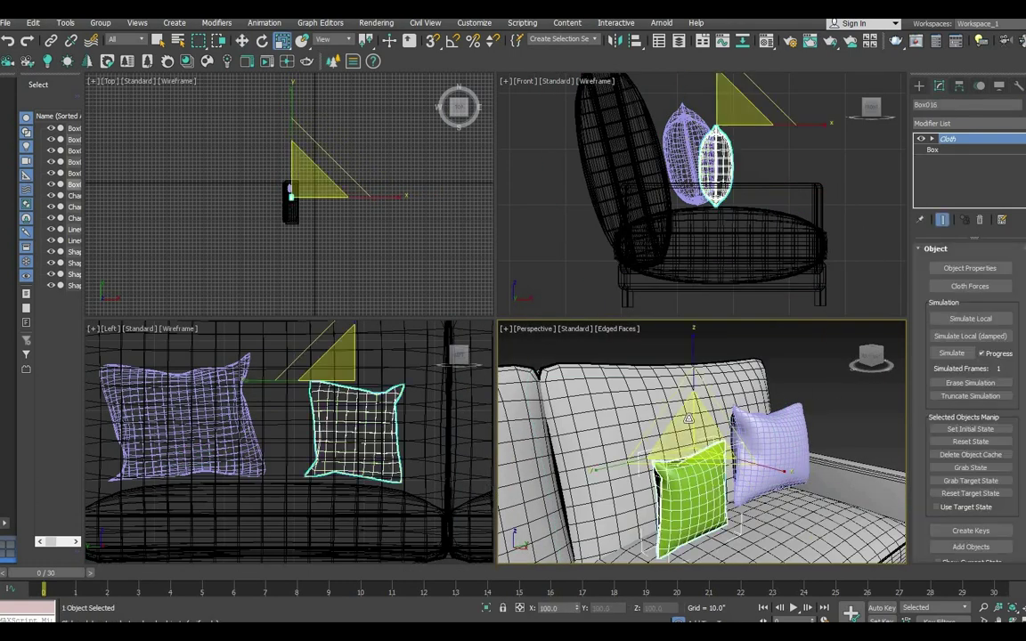
pyautogui.press('w')
pyautogui.scroll(3, 695, 428)
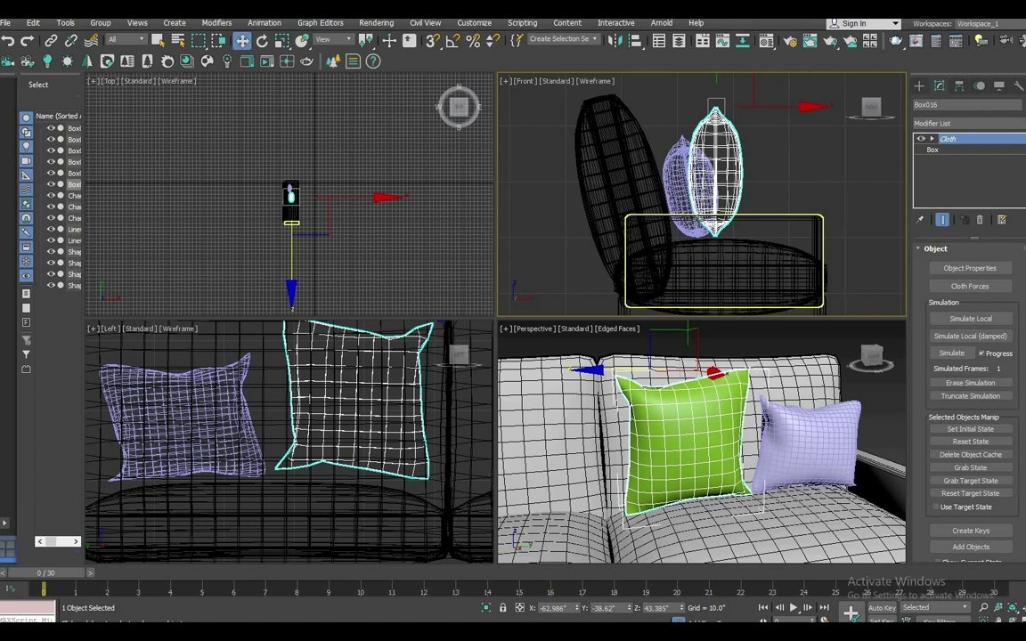
pyautogui.moveTo(694, 427)
pyautogui.keyDown('alt'); pyautogui.mouseDown(button='middle')
pyautogui.moveTo(757, 402)
pyautogui.moveTo(712, 409)
pyautogui.mouseUp(button='middle'); pyautogui.keyUp('alt')
pyautogui.press('e')
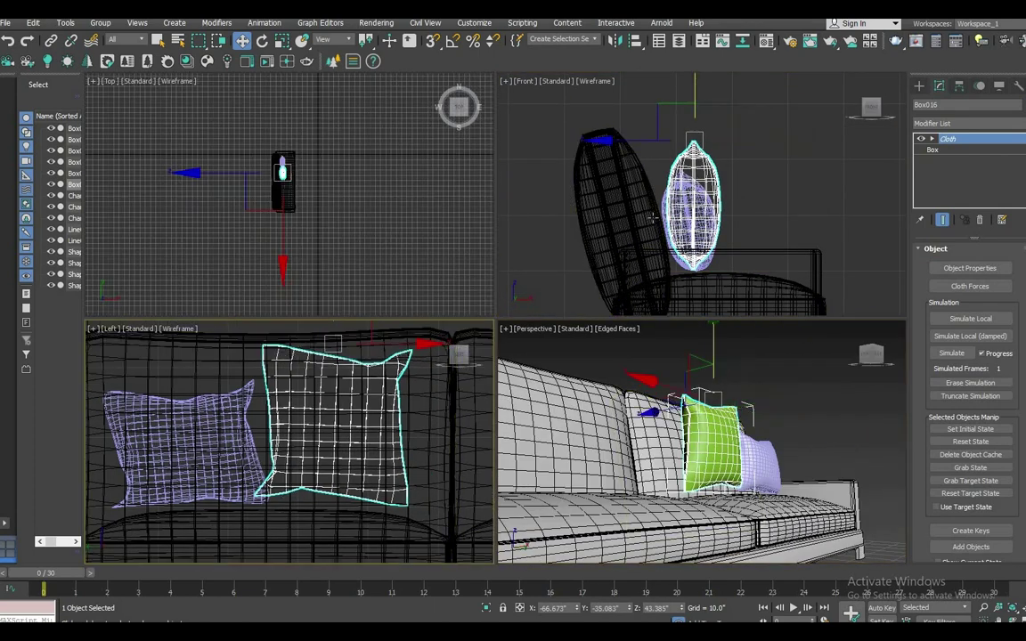
pyautogui.moveTo(748, 179); pyautogui.dragTo(729, 125)
pyautogui.press('w')
pyautogui.hotkey('ctrl', 'z')
pyautogui.hotkey('ctrl', 'z')
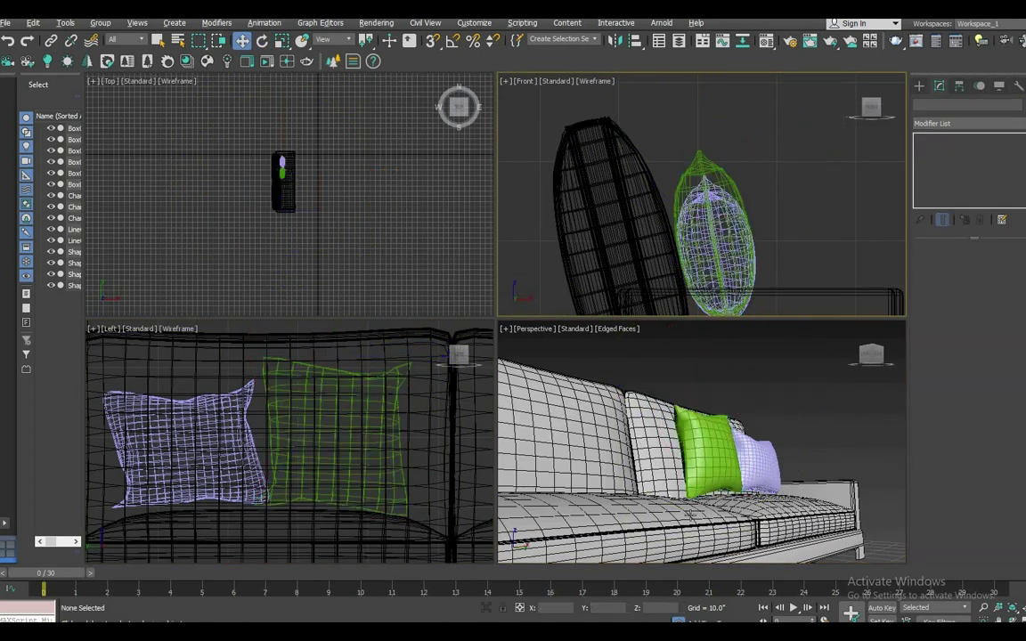
pyautogui.keyDown('alt'); pyautogui.moveTo(730, 428); pyautogui.dragTo(759, 439, button='middle'); pyautogui.keyUp('alt')
# - Copy the green pillow, and place a lavender pillow copy between the green pillows
pyautogui.keyDown('shift'); pyautogui.moveTo(723, 431); pyautogui.dragTo(667, 442); pyautogui.keyUp('shift')
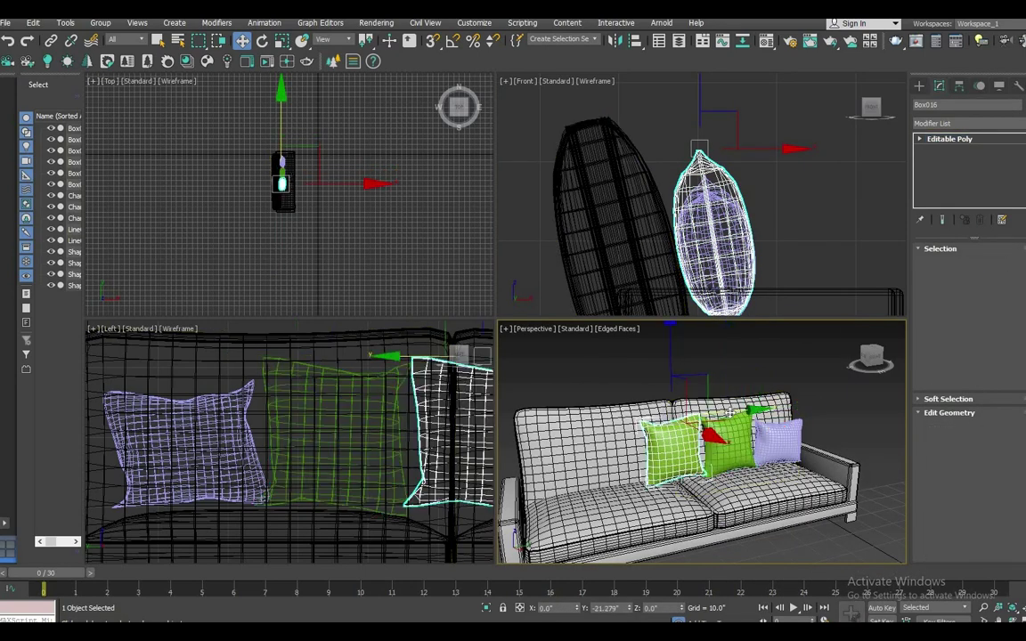
pyautogui.click(773, 441)
pyautogui.keyDown('shift'); pyautogui.moveTo(773, 441); pyautogui.dragTo(627, 443); pyautogui.keyUp('shift')
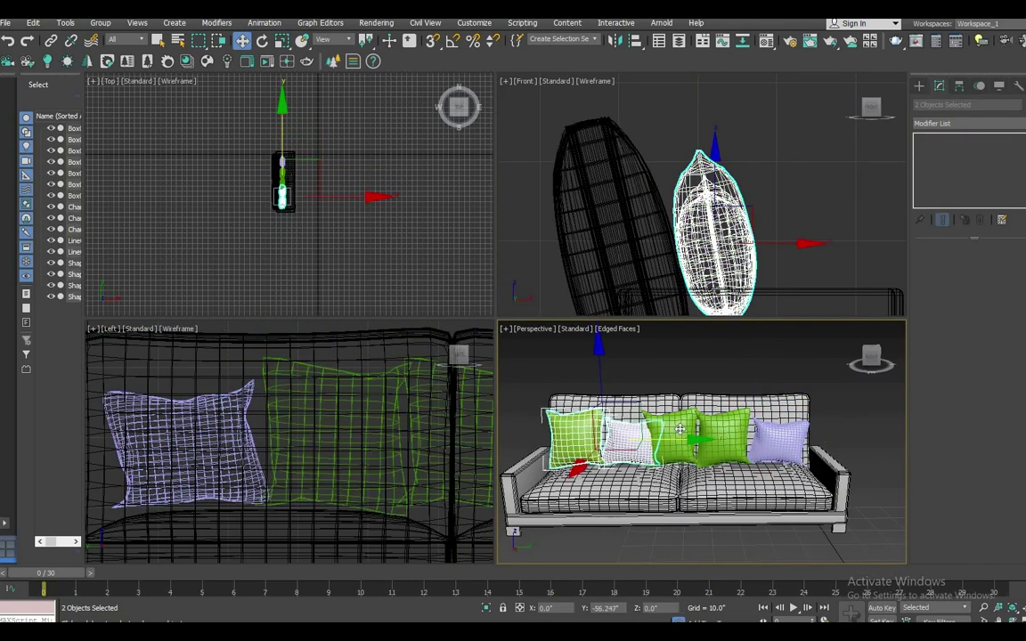
pyautogui.press('z')
pyautogui.hotkey('ctrl', 'z')
pyautogui.hotkey('ctrl', 'y')
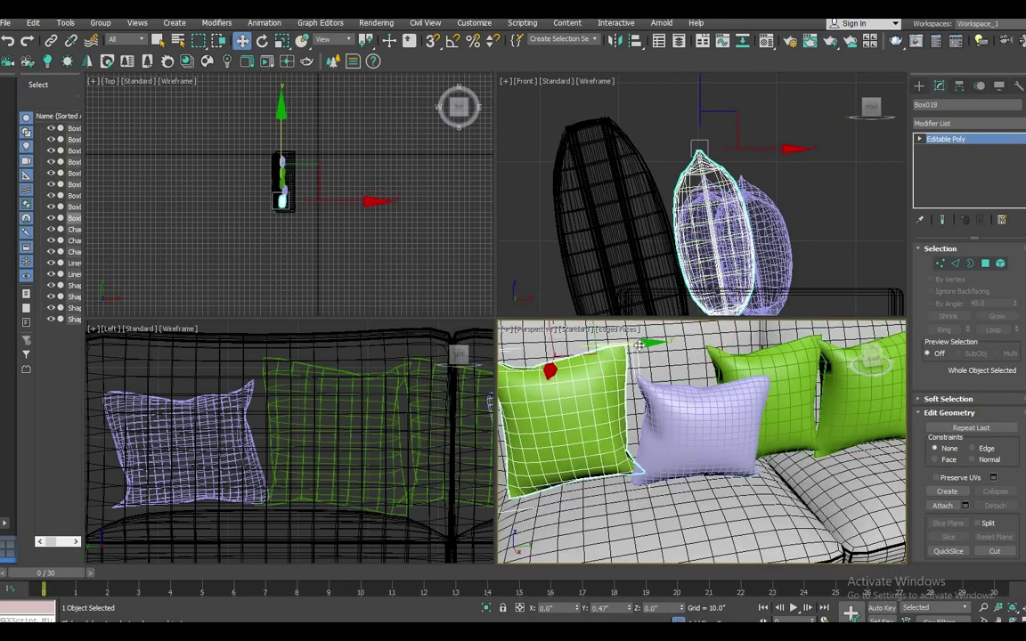
pyautogui.hotkey('ctrl', 'z')
# - Undo back to remove the extra pillow copy, then start creating a Plane primitive
pyautogui.click(775, 456)
pyautogui.scroll(3, 775, 456)
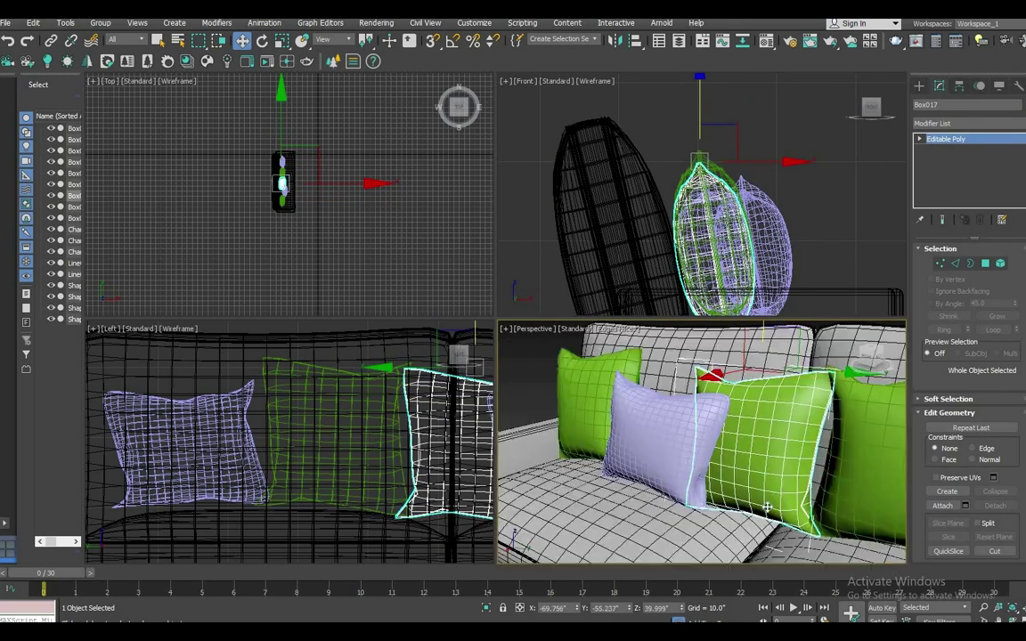
pyautogui.keyDown('alt'); pyautogui.moveTo(774, 456); pyautogui.dragTo(817, 453, button='middle'); pyautogui.keyUp('alt')
pyautogui.hotkey('ctrl', 'z')
pyautogui.hotkey('ctrl', 'z')
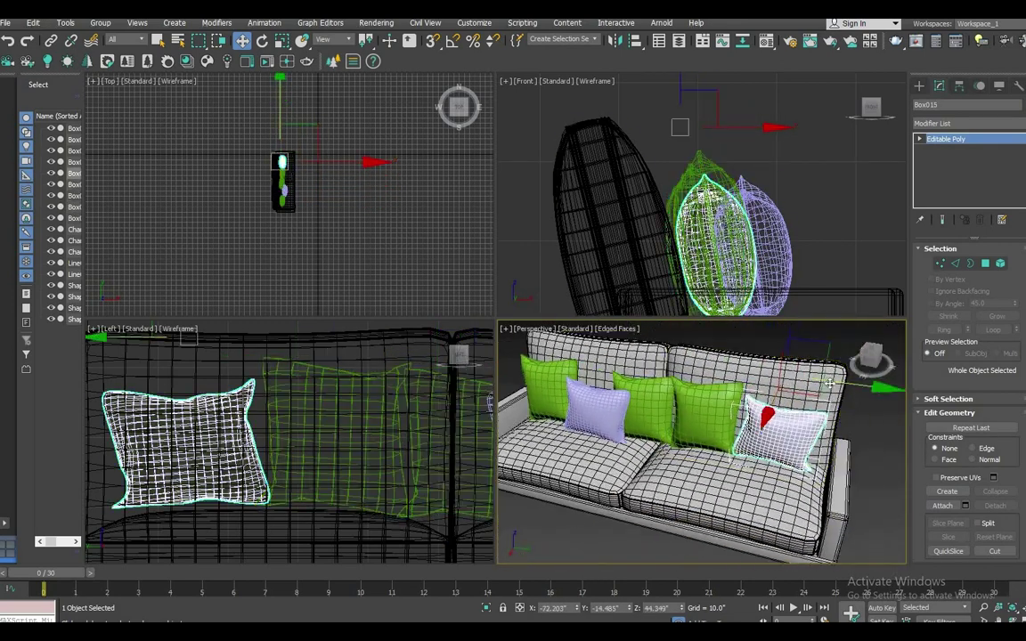
pyautogui.hotkey('ctrl', 'z')
pyautogui.hotkey('ctrl', 'z')
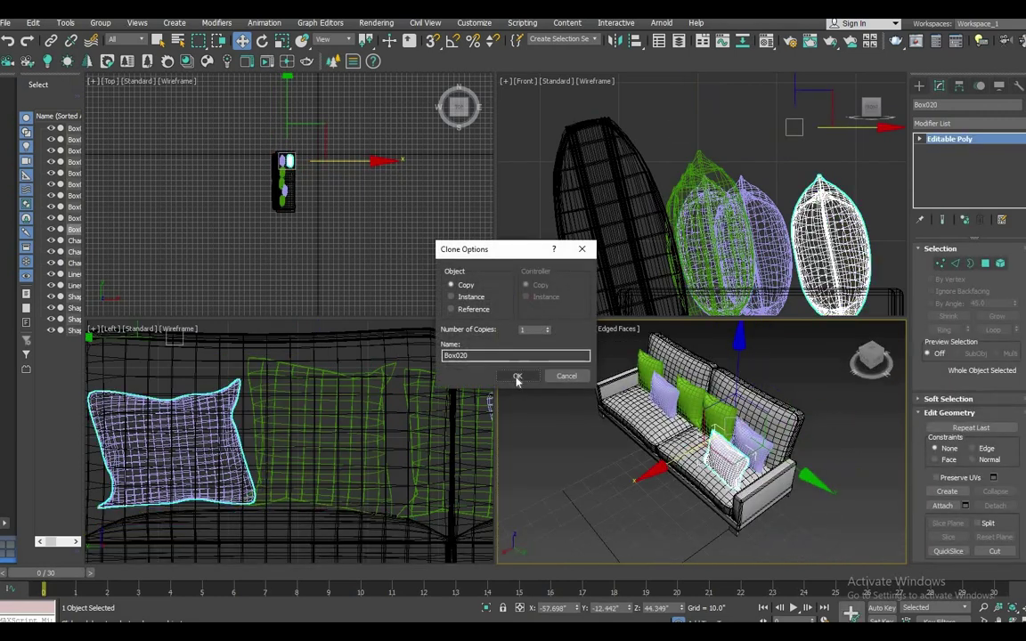
pyautogui.hotkey('ctrl', 'z')
pyautogui.hotkey('ctrl', 'z')
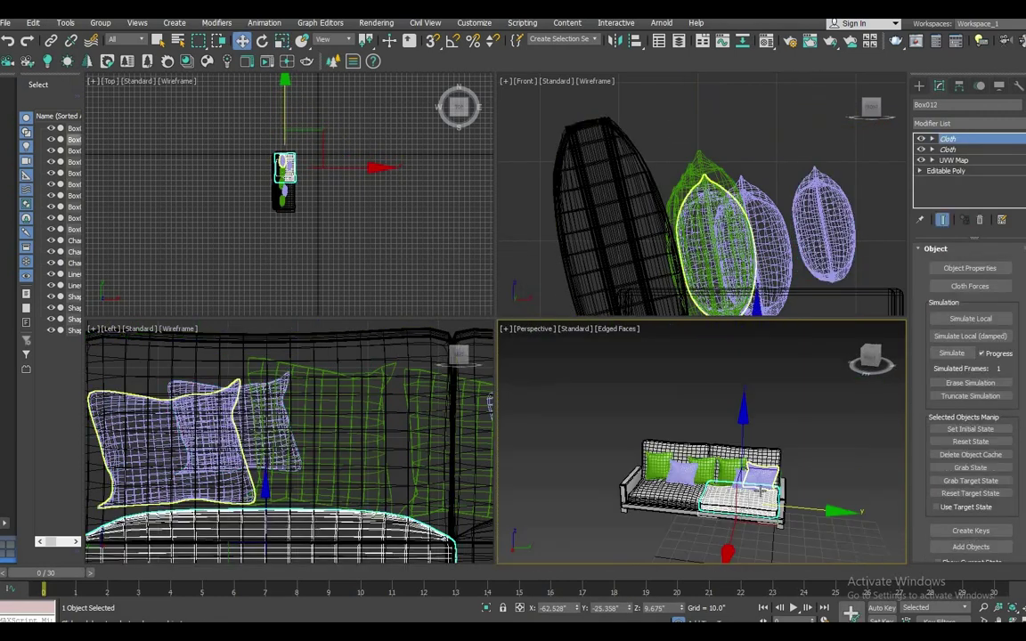
pyautogui.hotkey('ctrl', 'z')
pyautogui.hotkey('ctrl', 'z')
pyautogui.click(995, 213)
pyautogui.scroll(3, 292, 199)
# - Draw Plane001 beside the sofa in the Top view
pyautogui.moveTo(288, 157); pyautogui.dragTo(359, 290)
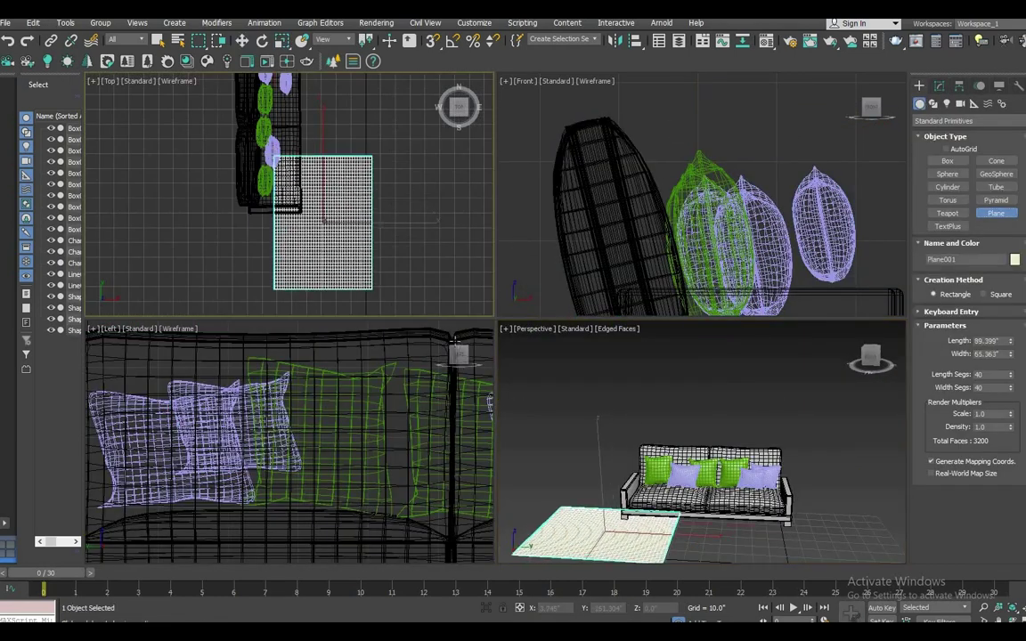
pyautogui.click(940, 85)
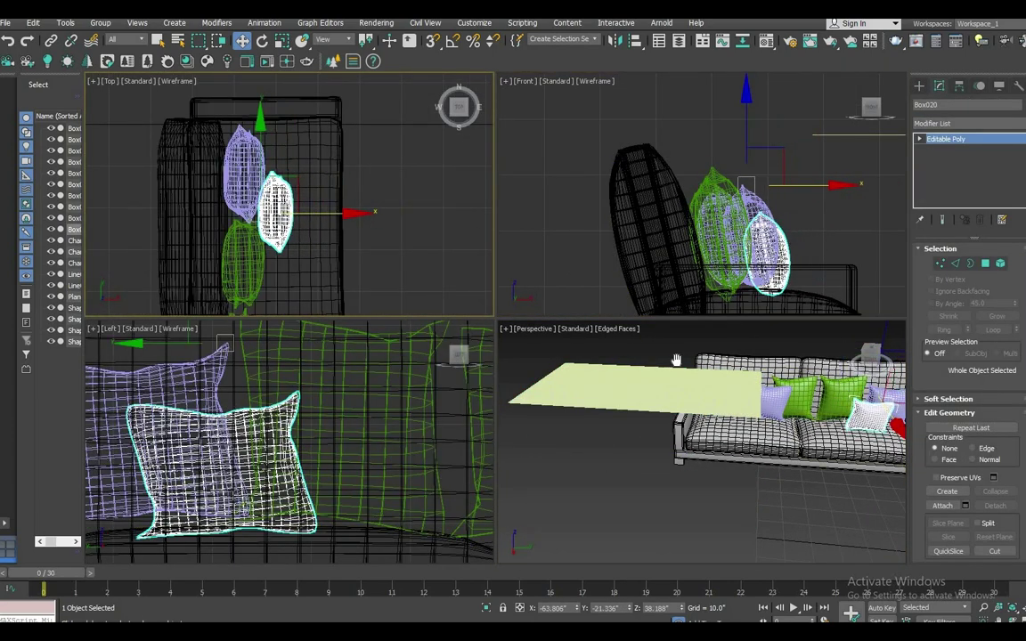
pyautogui.keyDown('alt'); pyautogui.moveTo(677, 357); pyautogui.dragTo(708, 476, button='middle'); pyautogui.keyUp('alt')
pyautogui.hotkey('alt', 'w')
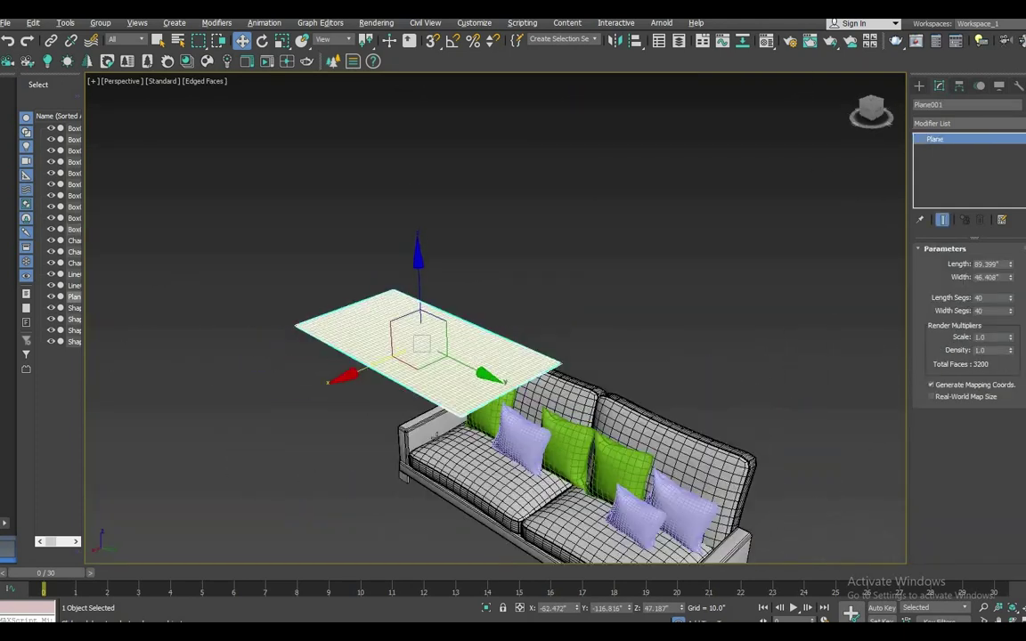
pyautogui.keyDown('alt'); pyautogui.moveTo(499, 374); pyautogui.dragTo(342, 332, button='middle'); pyautogui.keyUp('alt')
pyautogui.click(342, 333)
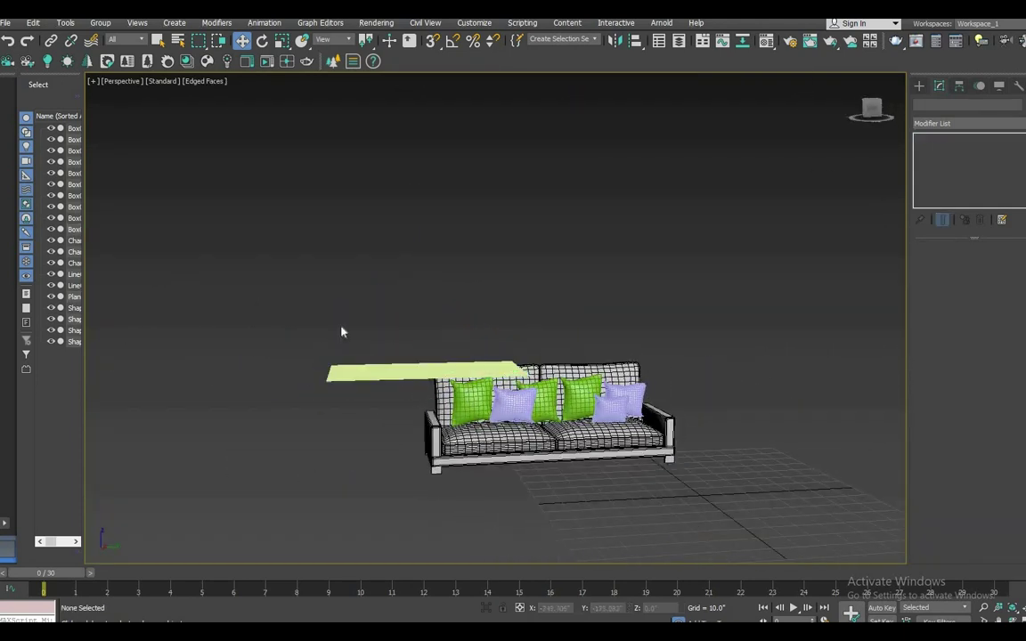
# - Add Cloth to all objects, making Plane001 the cloth and sofa parts Box011 to Line004 the obstacles
pyautogui.hotkey('ctrl', 'a')
pyautogui.click(932, 123)
pyautogui.click(932, 136)
pyautogui.click(970, 268)
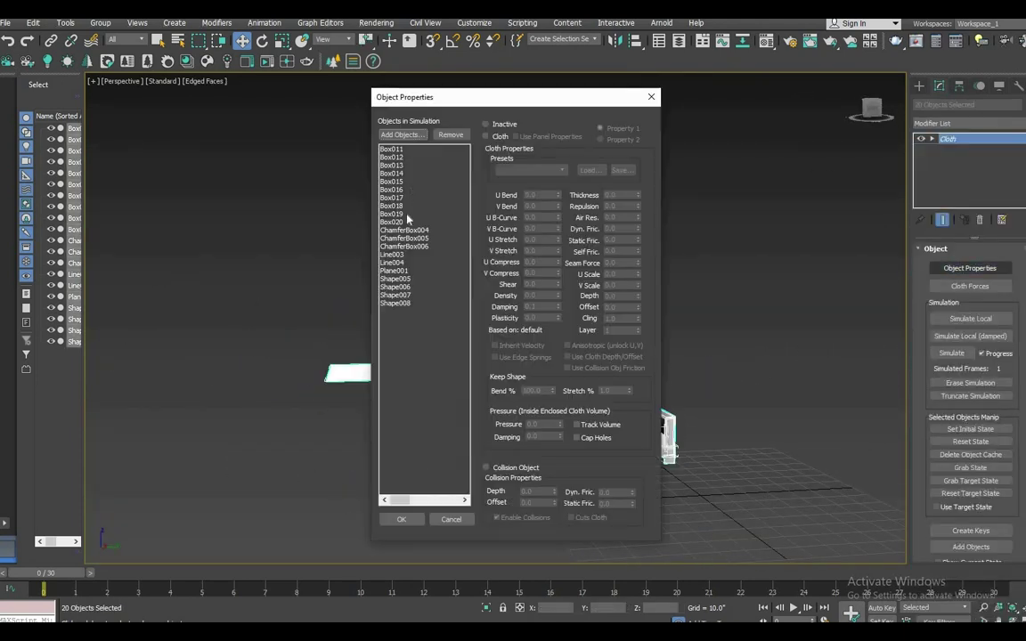
pyautogui.click(399, 272)
pyautogui.click(486, 136)
pyautogui.click(530, 169)
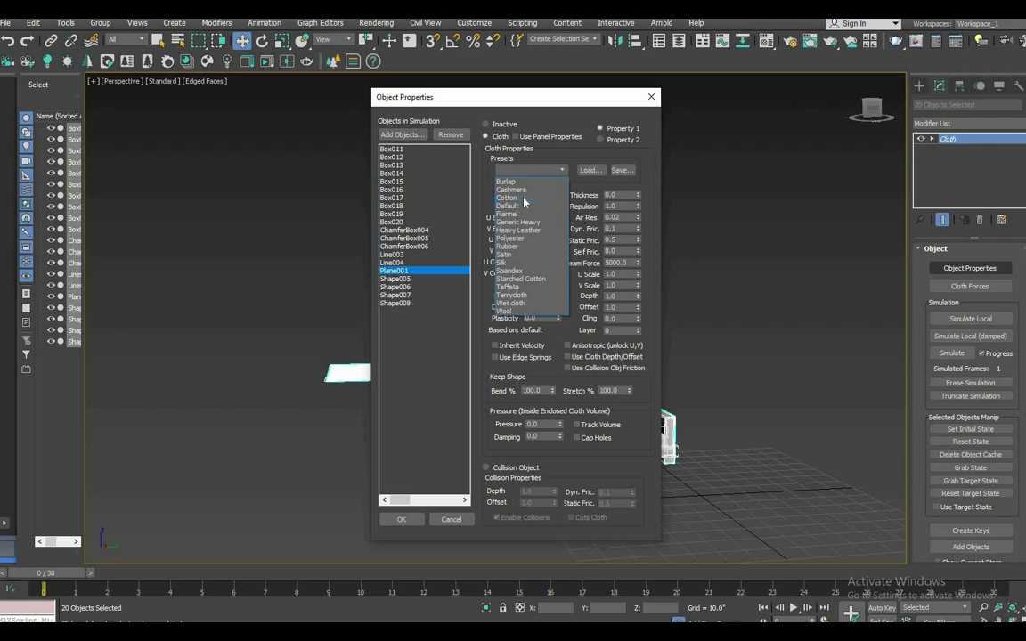
pyautogui.keyDown('shift'); pyautogui.click(392, 149); pyautogui.keyUp('shift')
pyautogui.click(400, 523)
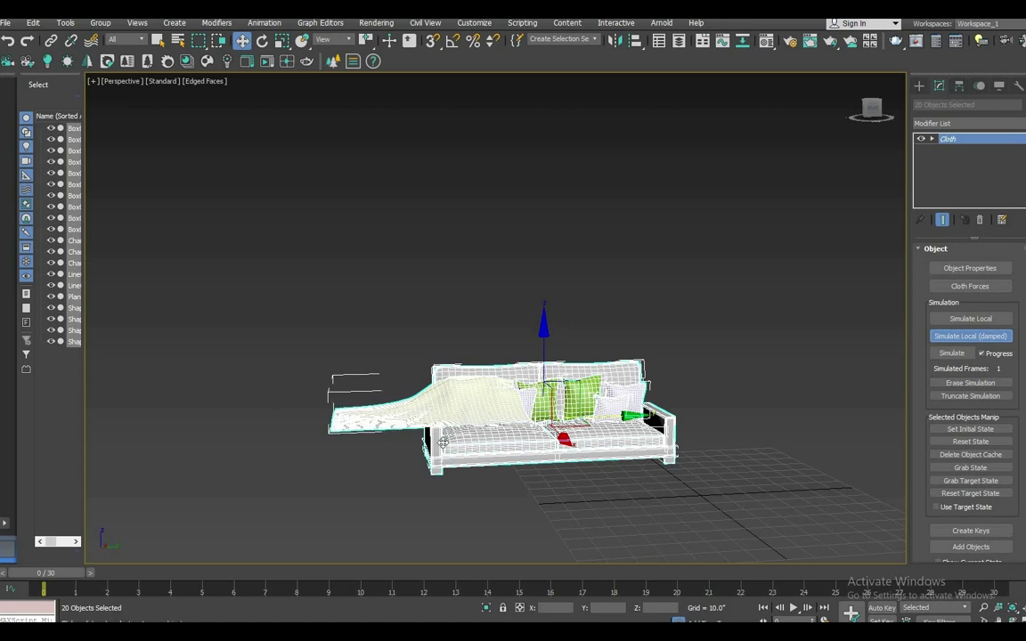
# - Select Plane001 on its own and tilt it slightly above the sofa
pyautogui.scroll(5, 485, 389)
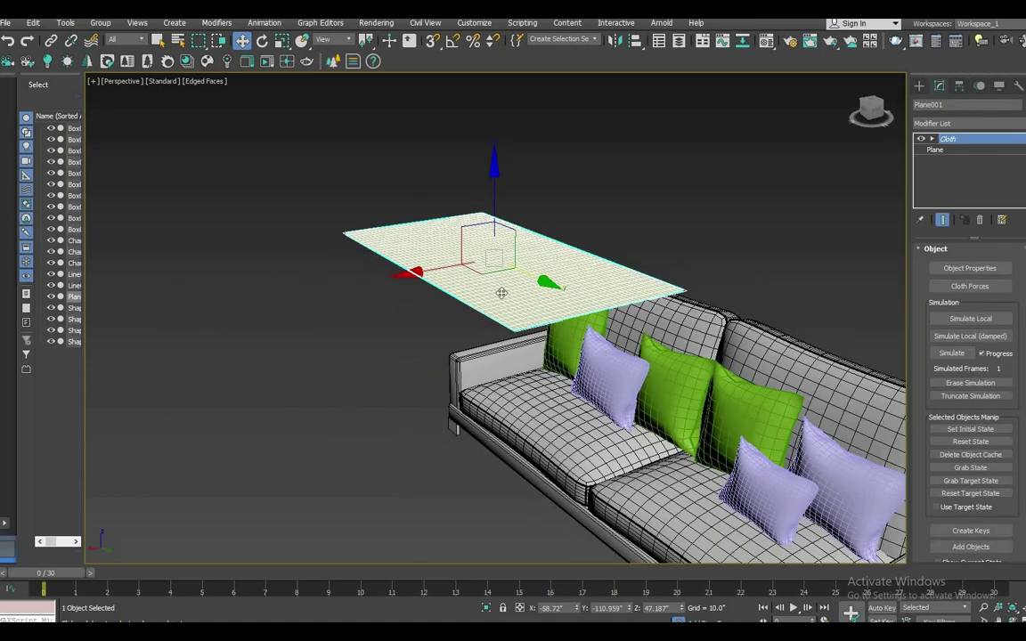
pyautogui.keyDown('alt'); pyautogui.moveTo(477, 266); pyautogui.dragTo(671, 338, button='middle'); pyautogui.keyUp('alt')
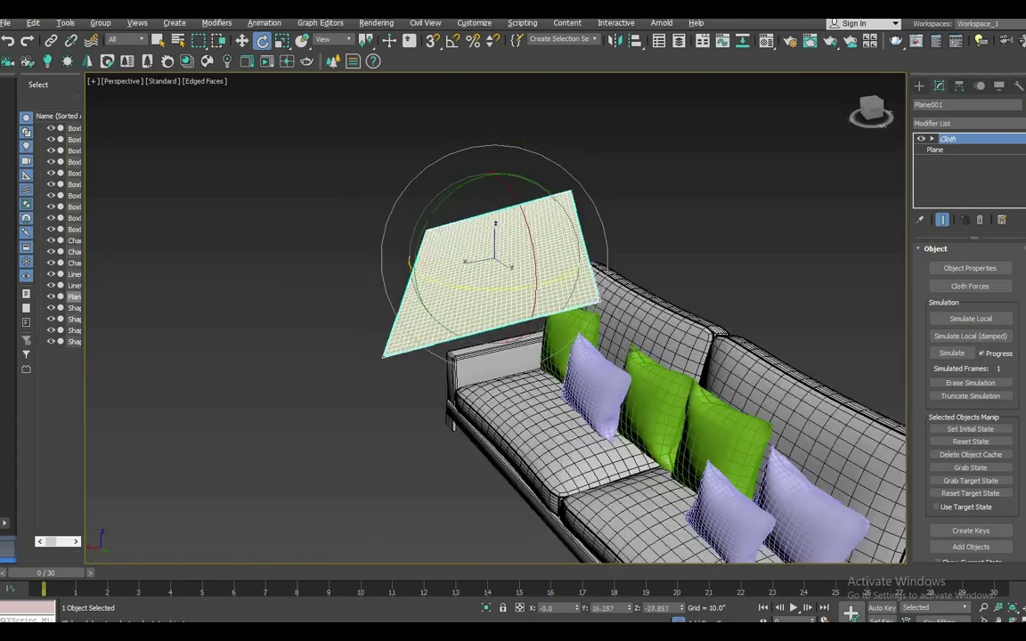
pyautogui.scroll(-5, 671, 338)
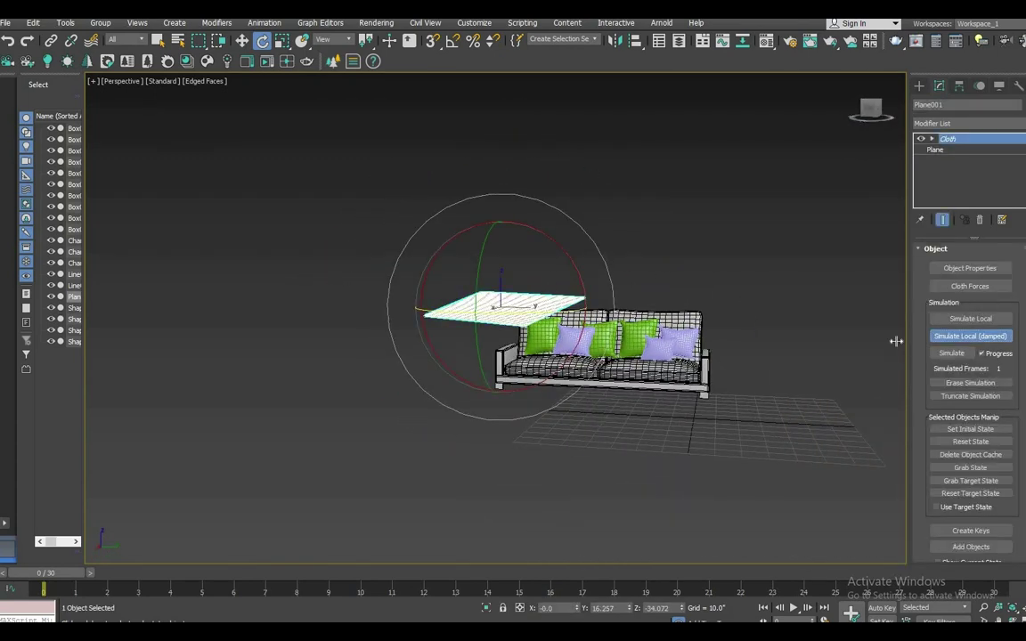
pyautogui.click(769, 281)
pyautogui.hotkey('ctrl', 'a')
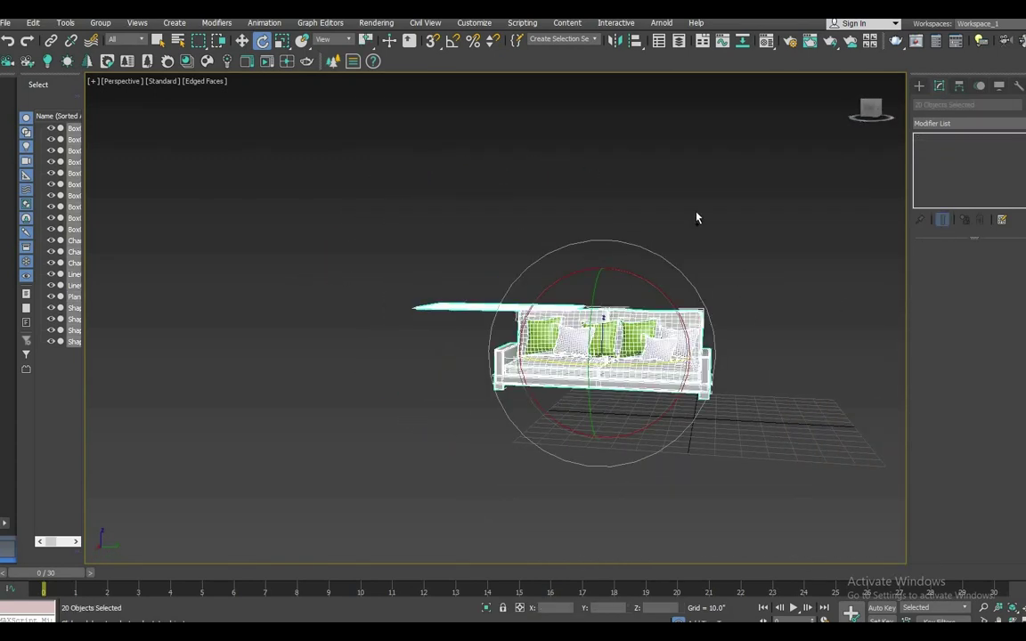
pyautogui.hotkey('ctrl', 'd')
pyautogui.click(454, 306)
pyautogui.scroll(5, 499, 307)
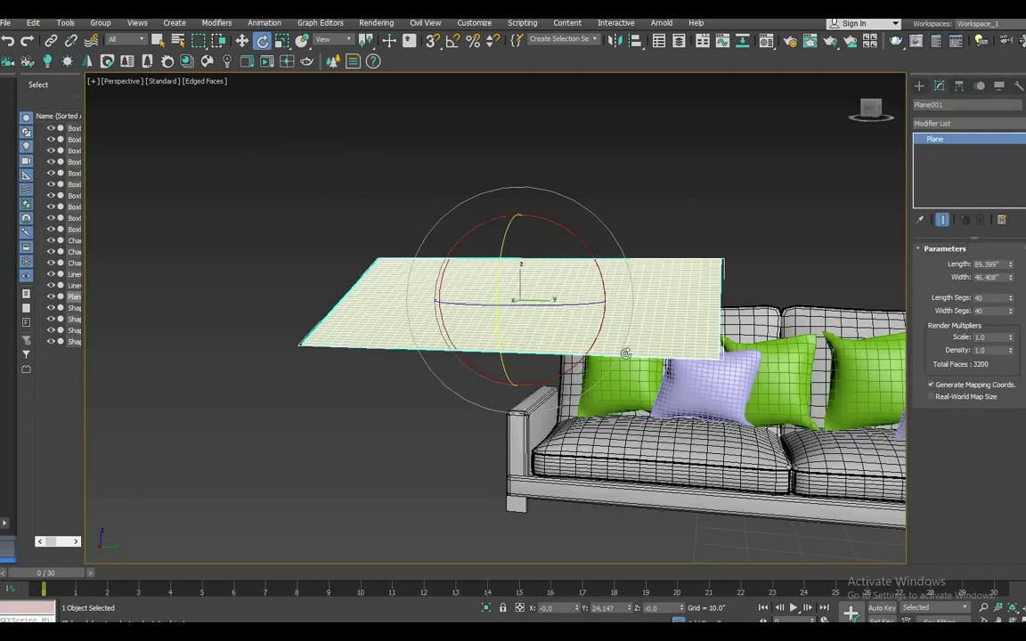
pyautogui.moveTo(498, 307)
pyautogui.keyDown('alt'); pyautogui.mouseDown(button='middle')
pyautogui.moveTo(574, 369)
pyautogui.moveTo(624, 339)
pyautogui.mouseUp(button='middle'); pyautogui.keyUp('alt')
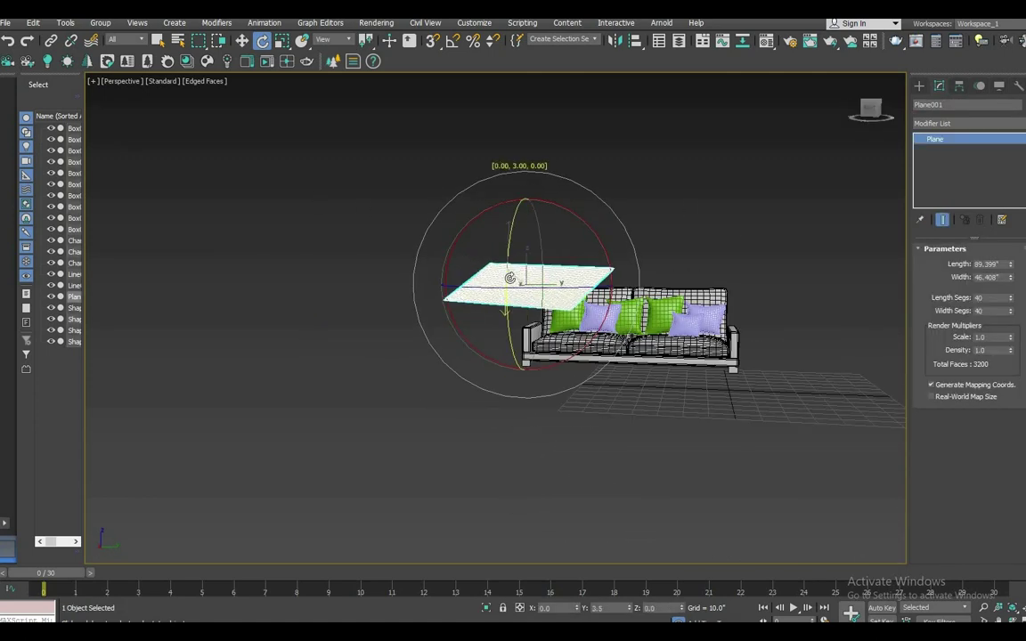
# - Re-add Cloth to all objects and assign the sofa parts Box011 to Line004 in Object Properties
pyautogui.hotkey('ctrl', 'a')
pyautogui.click(967, 122)
pyautogui.click(947, 133)
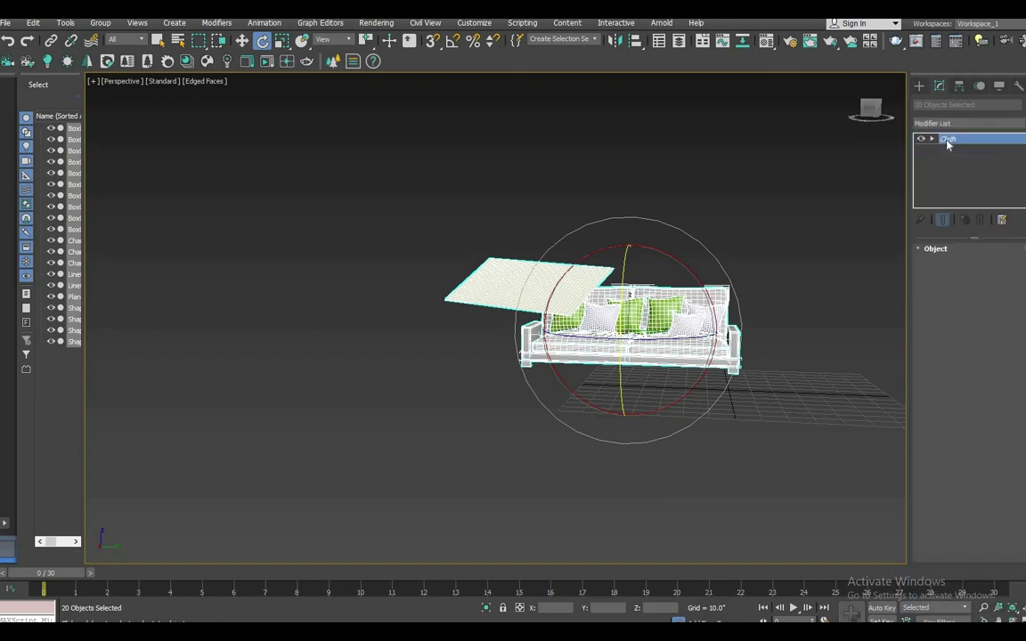
pyautogui.click(970, 268)
pyautogui.moveTo(392, 149); pyautogui.dragTo(405, 262)
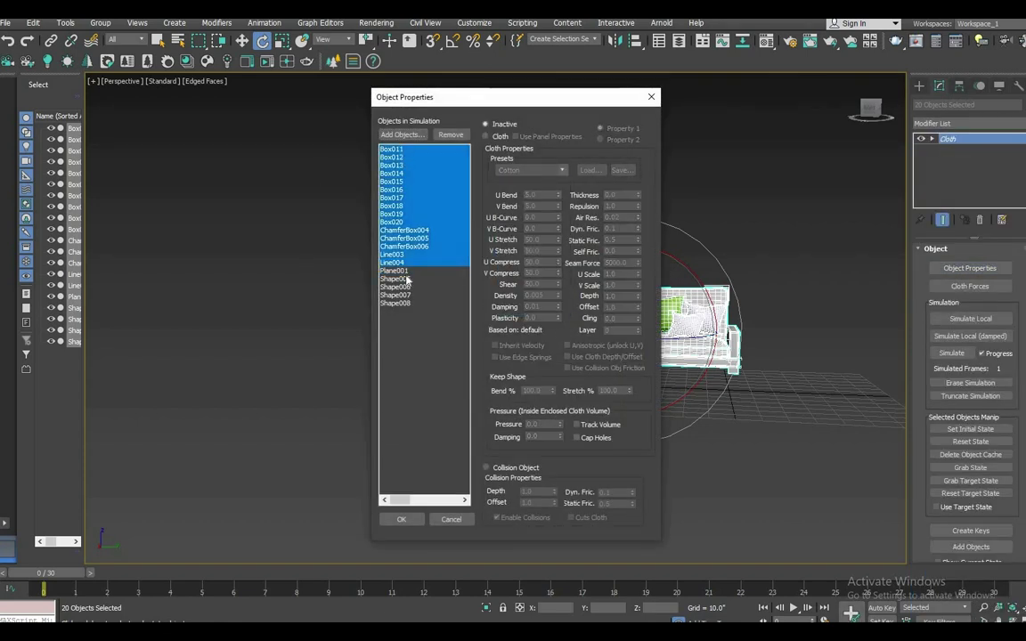
pyautogui.click(402, 520)
# - Select the draped throw and inspect how it hangs over the sofa's end
pyautogui.click(781, 317)
pyautogui.scroll(5, 739, 311)
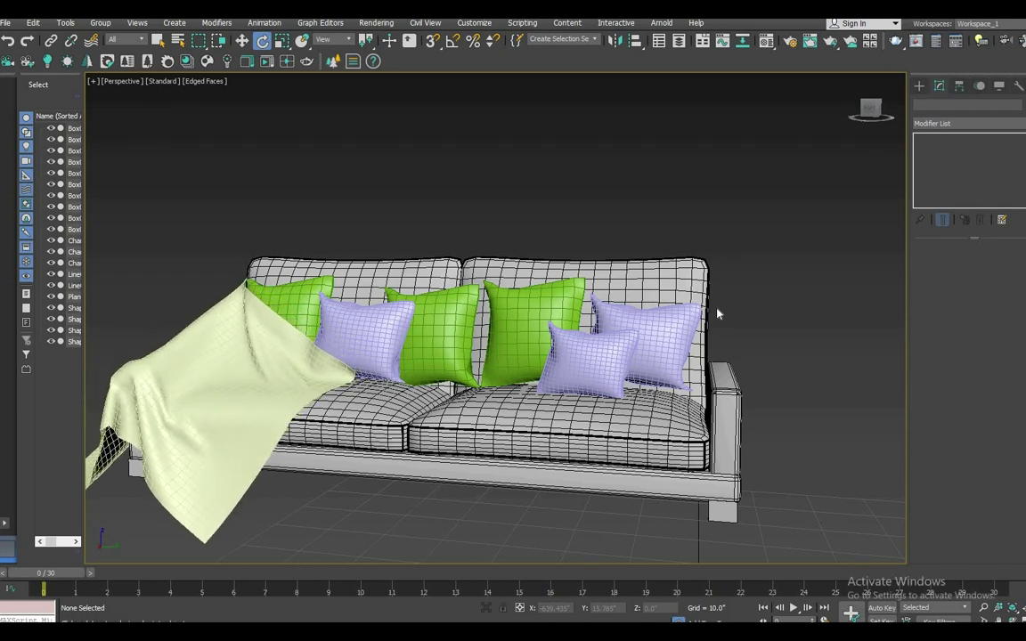
pyautogui.scroll(-5, 355, 323)
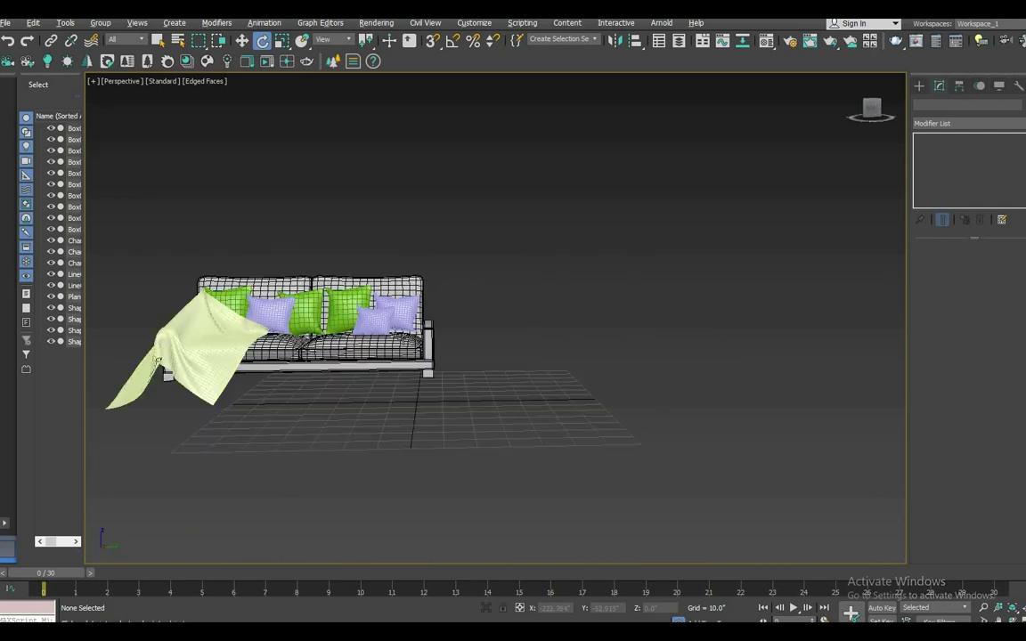
pyautogui.scroll(5, 418, 379)
pyautogui.click(419, 379)
pyautogui.moveTo(410, 441)
pyautogui.mouseDown(button='middle')
pyautogui.moveTo(583, 367)
pyautogui.moveTo(443, 462)
pyautogui.mouseUp(button='middle')
pyautogui.scroll(3, 582, 375)
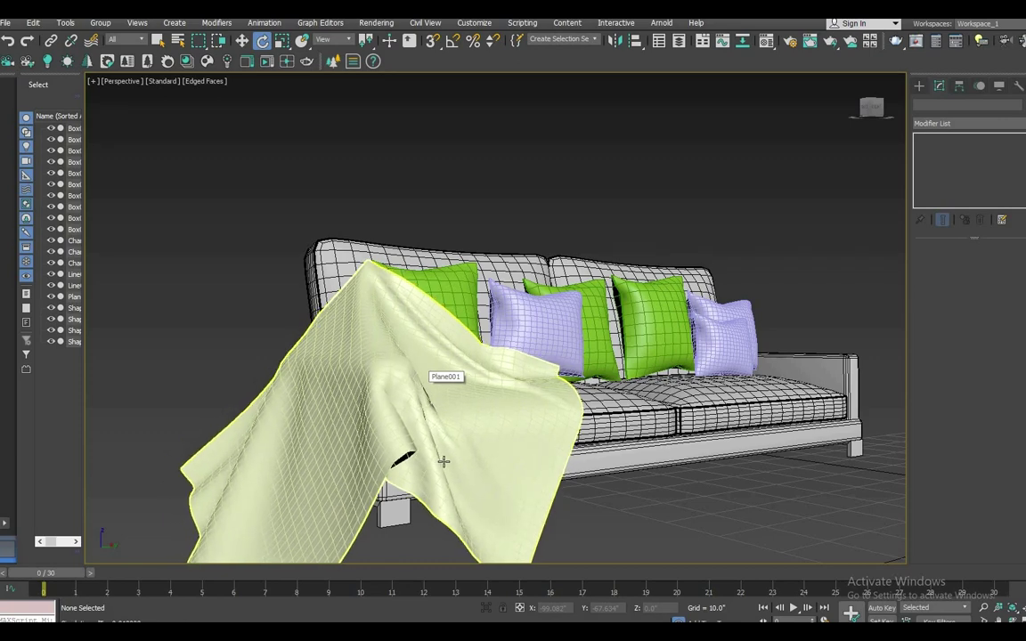
pyautogui.scroll(-4, 454, 427)
pyautogui.scroll(3, 586, 296)
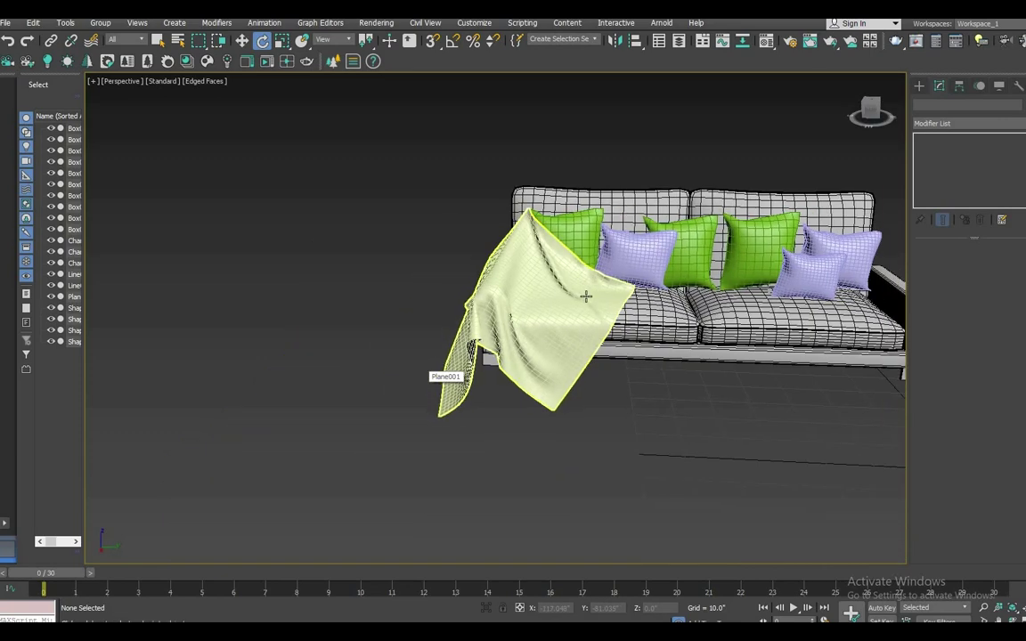
pyautogui.keyDown('alt'); pyautogui.moveTo(585, 296); pyautogui.dragTo(677, 267, button='middle'); pyautogui.keyUp('alt')
pyautogui.scroll(2, 730, 250)
pyautogui.scroll(-2, 773, 240)
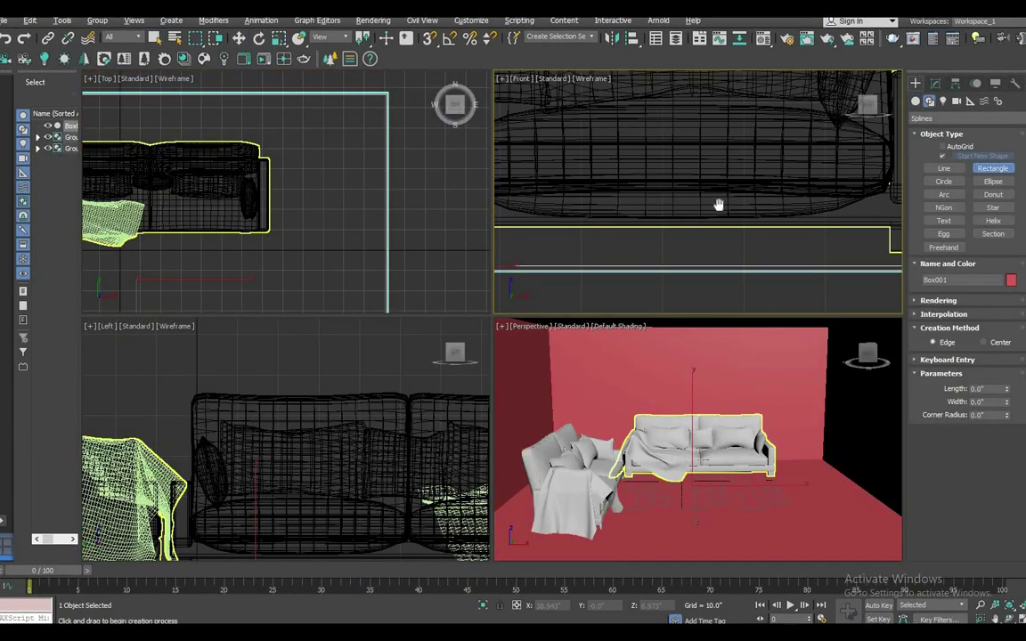
# - Draw a renderable rectangle frame with thin 1.68 rectangular bars and copy it to the table's far side
pyautogui.moveTo(541, 200); pyautogui.dragTo(680, 277)
pyautogui.click(938, 300)
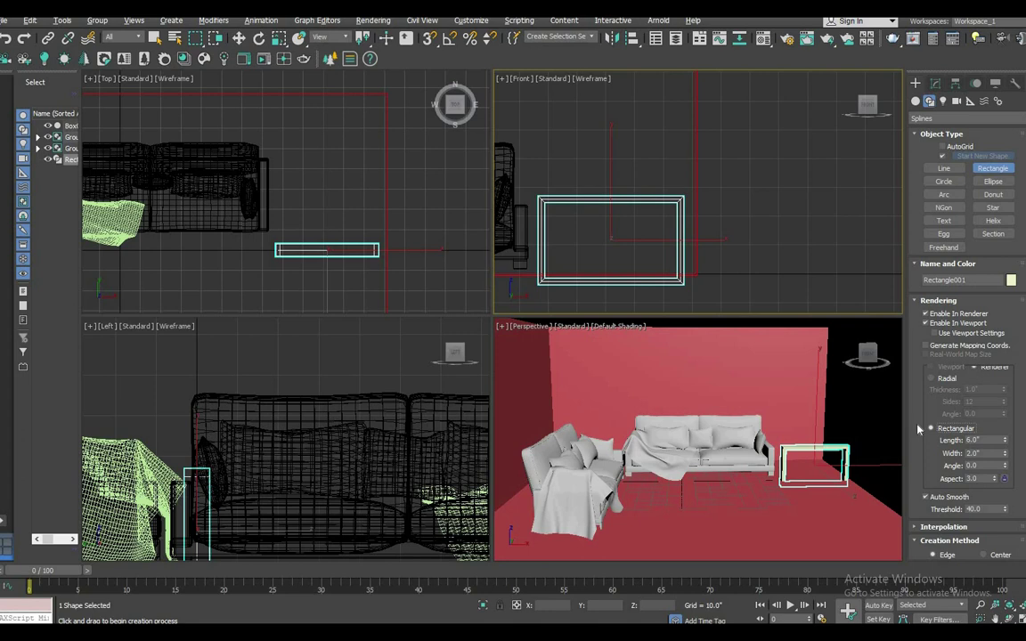
pyautogui.moveTo(1004, 440); pyautogui.dragTo(1004, 463)
pyautogui.scroll(5, 758, 420)
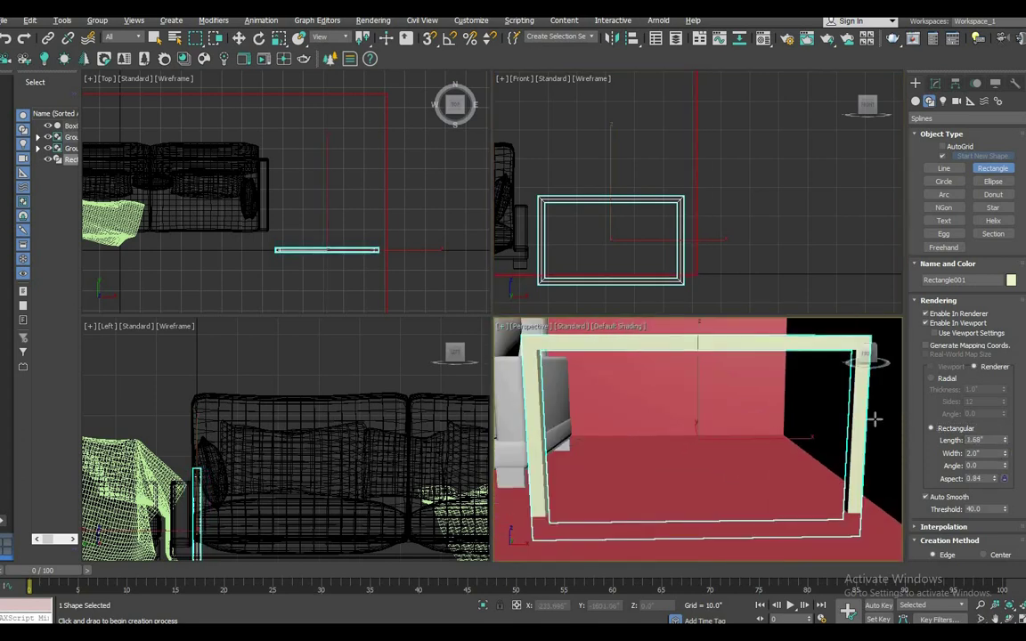
pyautogui.press('w')
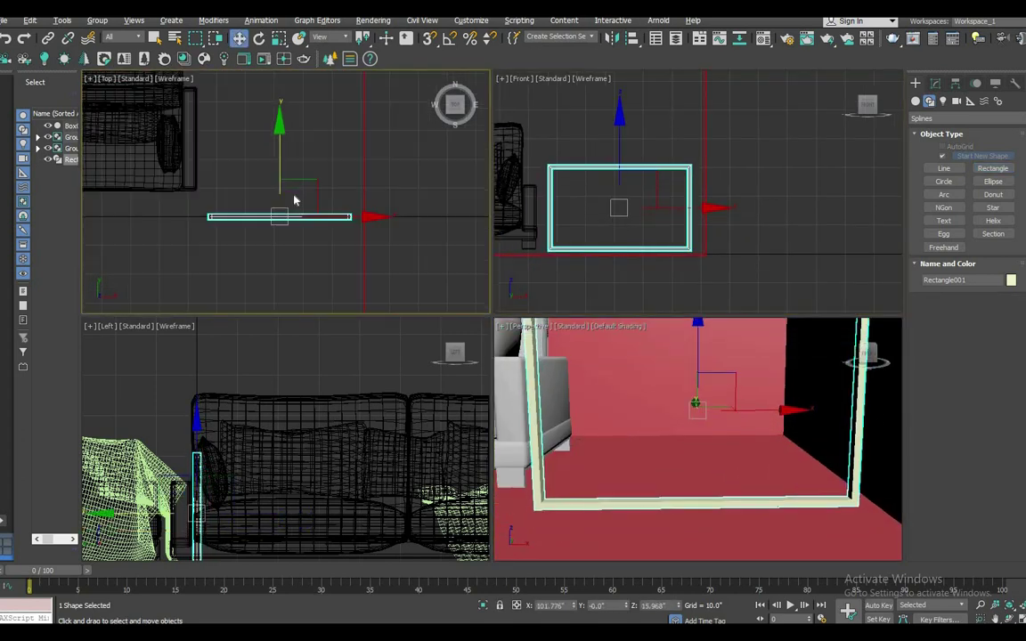
pyautogui.keyDown('shift'); pyautogui.moveTo(296, 201); pyautogui.dragTo(295, 85); pyautogui.keyUp('shift')
pyautogui.keyDown('alt'); pyautogui.moveTo(712, 428); pyautogui.dragTo(781, 367, button='middle'); pyautogui.keyUp('alt')
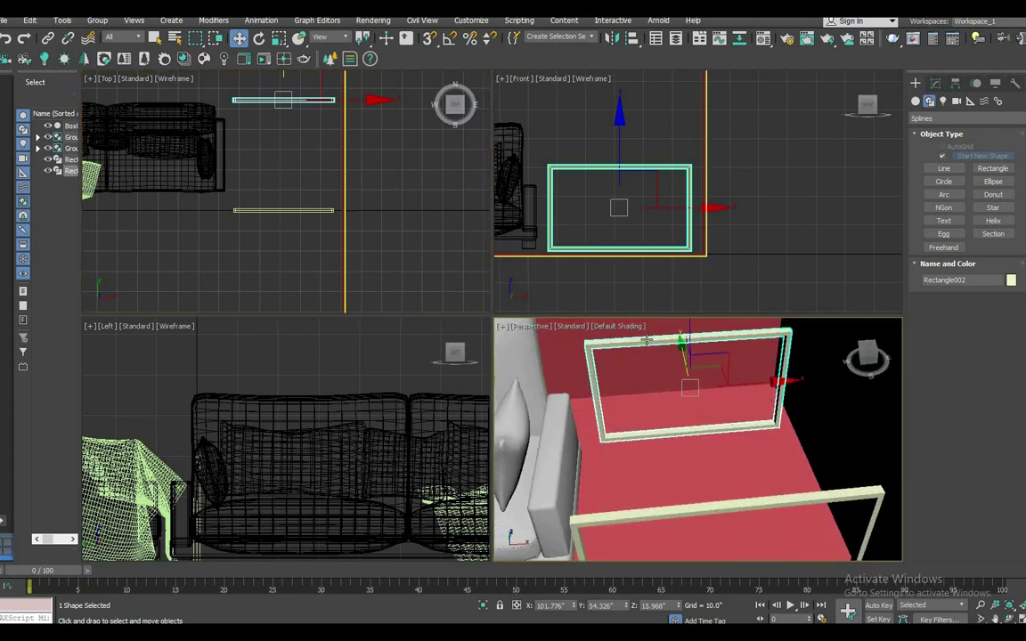
# - Create a thin tabletop box and raise it onto the two frames
pyautogui.click(944, 159)
pyautogui.moveTo(253, 125); pyautogui.dragTo(328, 214)
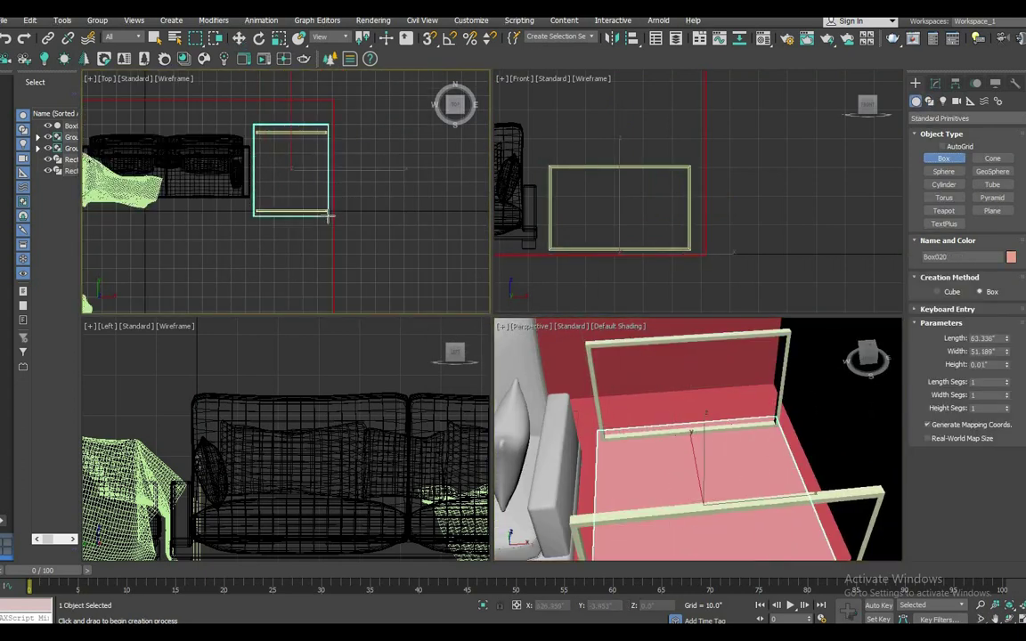
pyautogui.press('w')
pyautogui.moveTo(625, 222); pyautogui.dragTo(647, 134)
pyautogui.press('r')
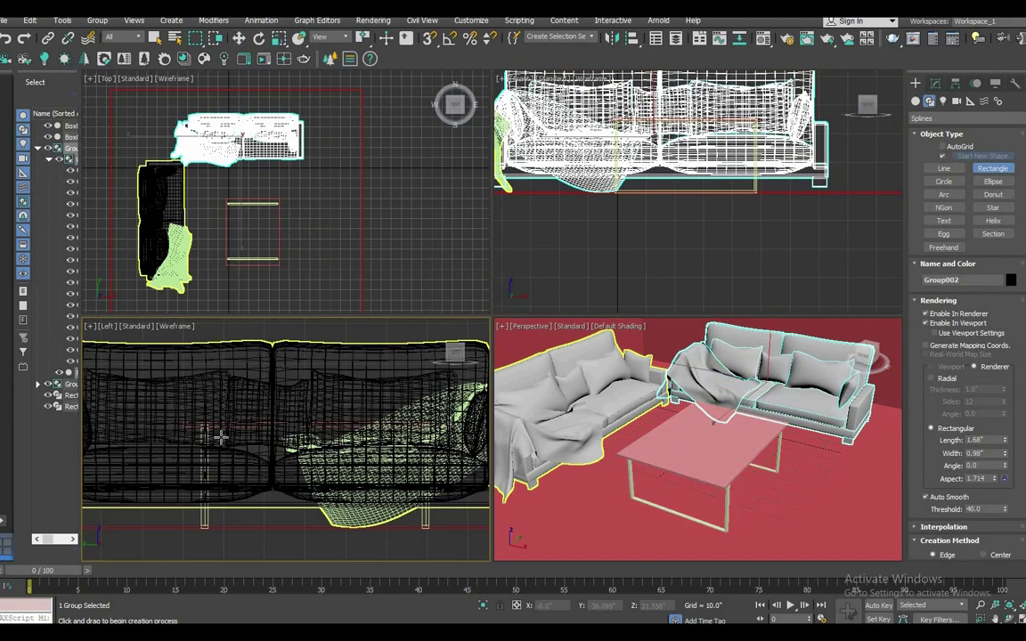
# - Draw a third rectangle frame across the table's side in the maximized Left view and scale it to fit
pyautogui.hotkey('alt', 'w')
pyautogui.scroll(-3, 468, 318)
pyautogui.moveTo(246, 260)
pyautogui.mouseDown()
pyautogui.moveTo(648, 461)
pyautogui.moveTo(696, 464)
pyautogui.mouseUp()
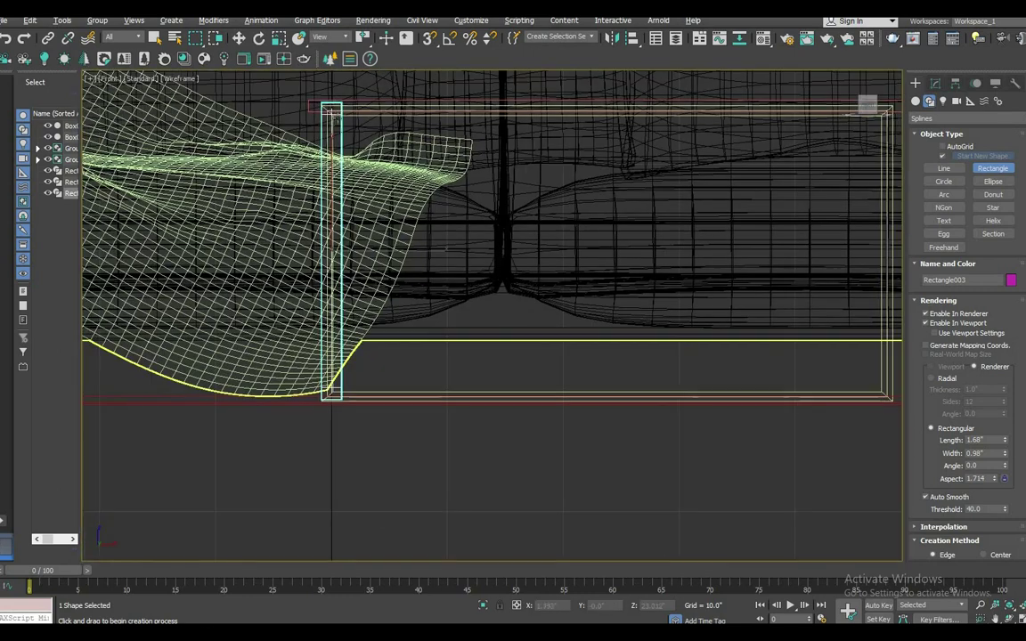
pyautogui.press('r')
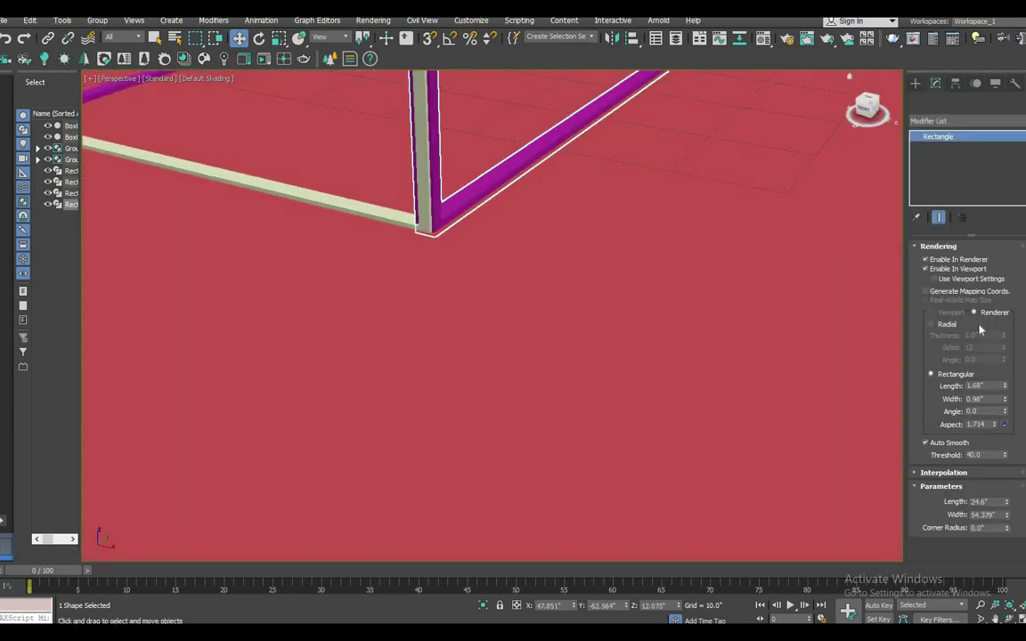
pyautogui.keyDown('alt'); pyautogui.moveTo(618, 279); pyautogui.dragTo(536, 208, button='middle'); pyautogui.keyUp('alt')
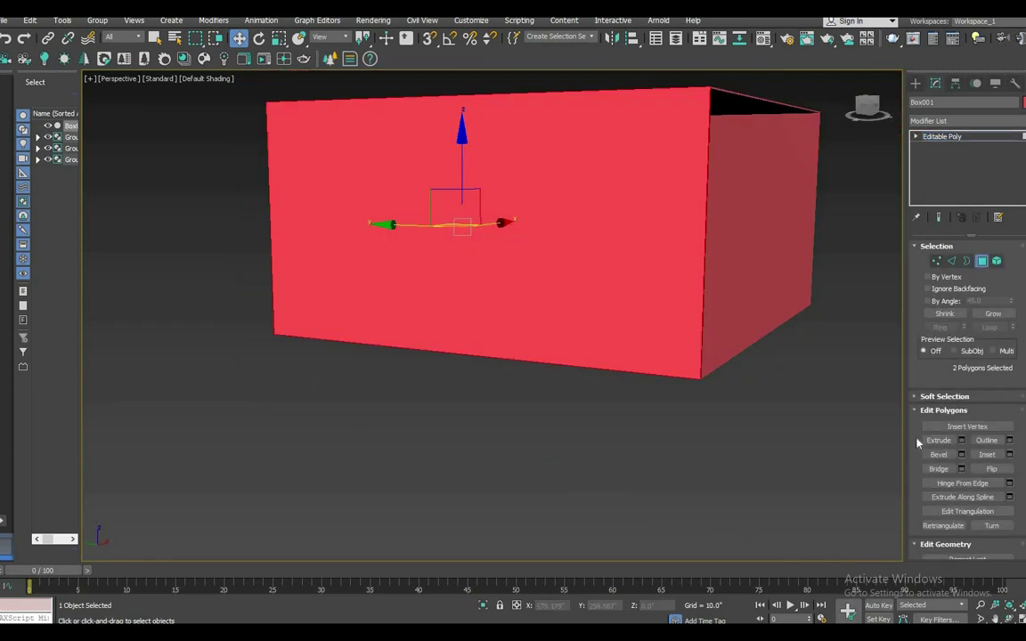
# - Draw the beam outline Line005 along the left wall in the Top view
pyautogui.click(1008, 454)
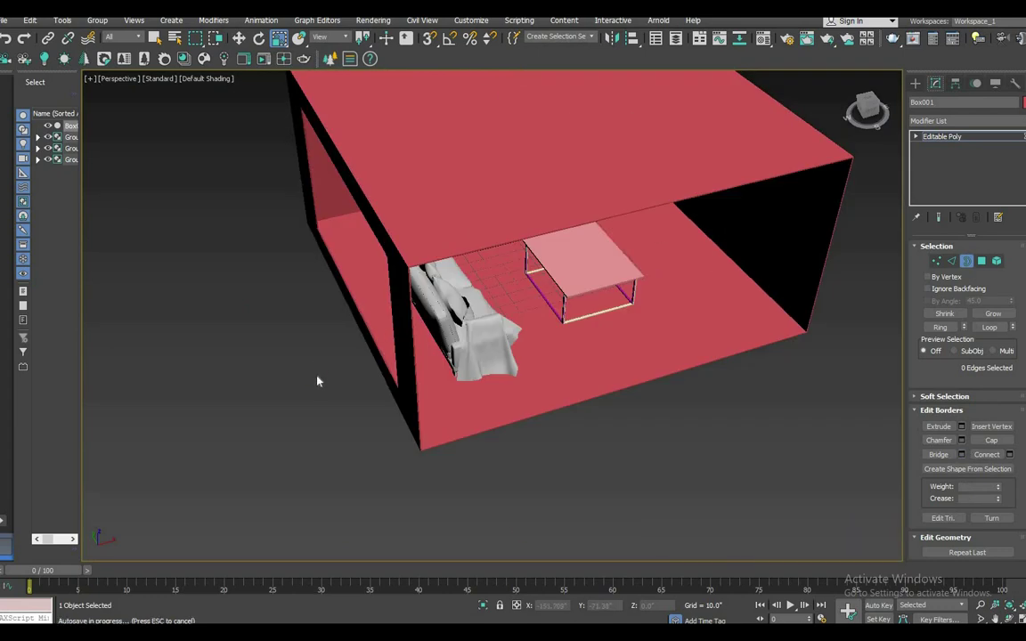
pyautogui.hotkey('alt', 'w')
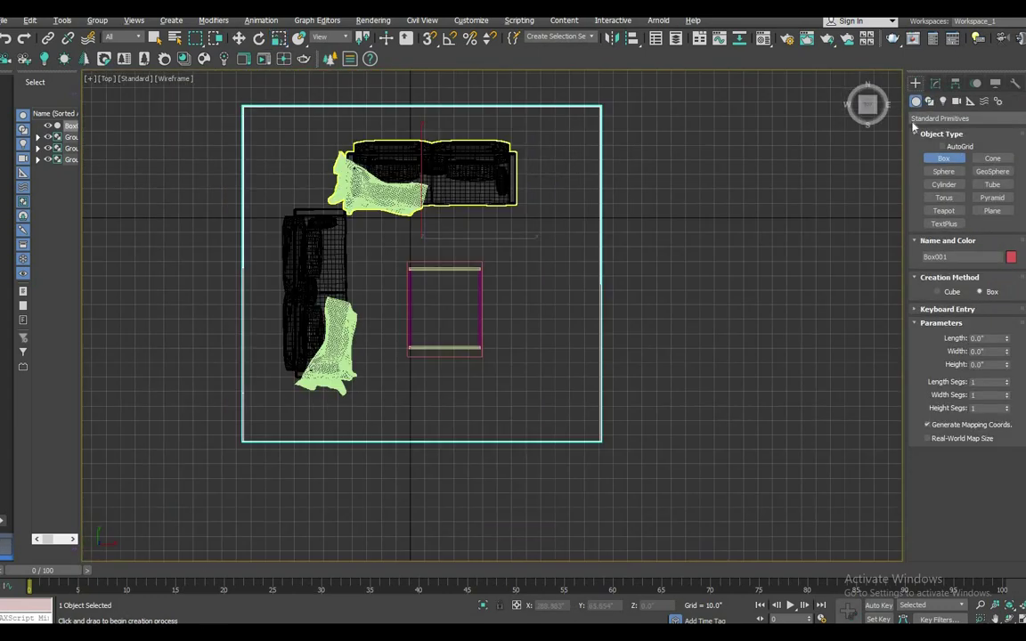
pyautogui.click(249, 203)
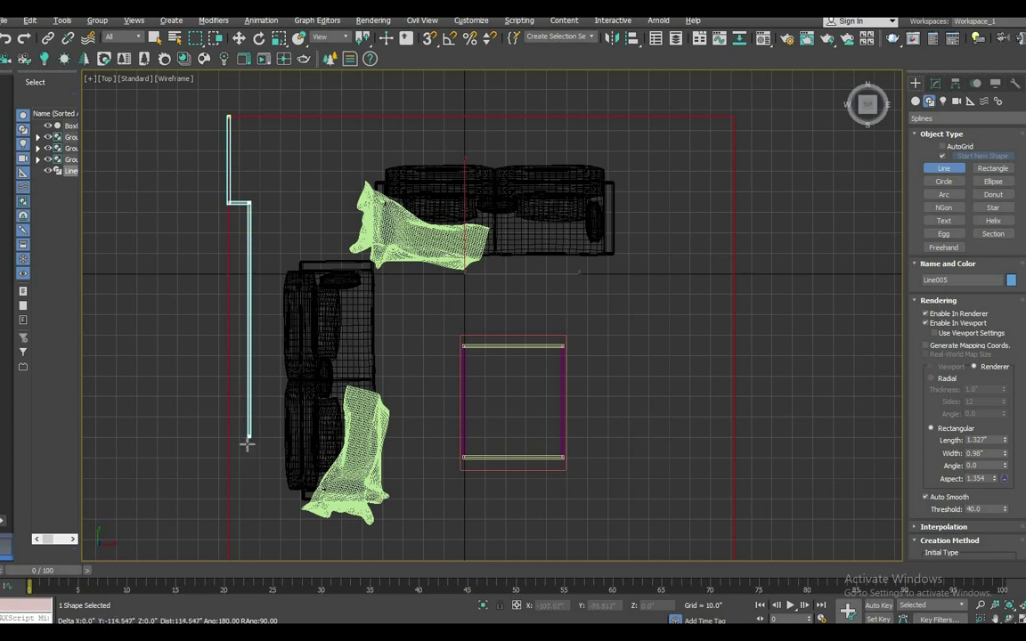
pyautogui.click(251, 516)
pyautogui.click(290, 516)
pyautogui.click(272, 117)
pyautogui.moveTo(243, 117); pyautogui.dragTo(259, 261, button='middle')
pyautogui.click(260, 261)
pyautogui.hotkey('alt', 'w')
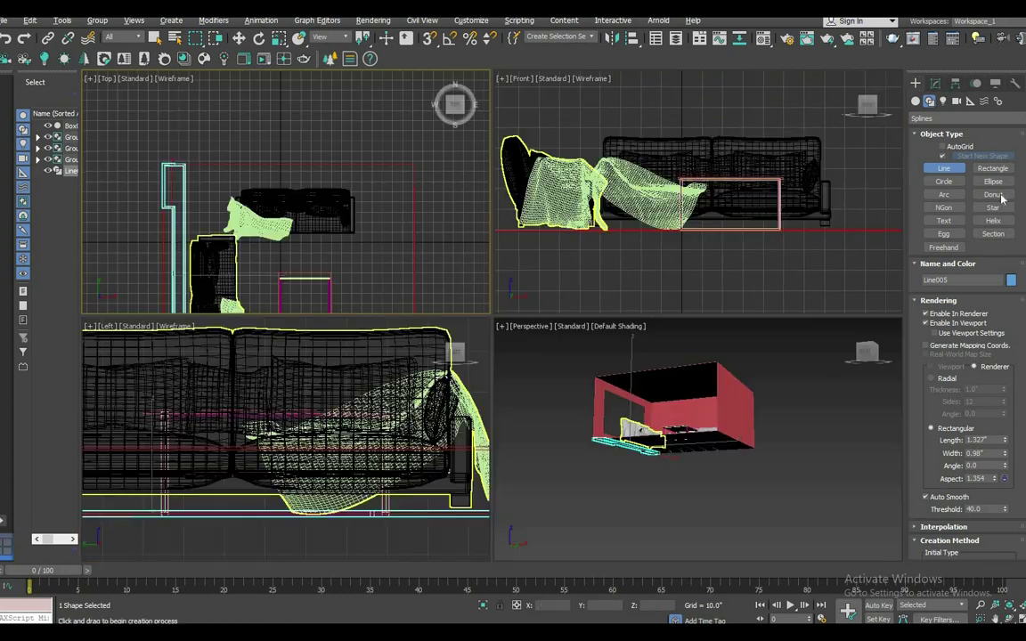
# - Extrude the beam outline 10.5" and check it in the perspective and top views
pyautogui.click(935, 82)
pyautogui.click(966, 120)
pyautogui.click(957, 383)
pyautogui.hotkey('alt', 'w')
pyautogui.moveTo(1003, 263); pyautogui.dragTo(1003, 240)
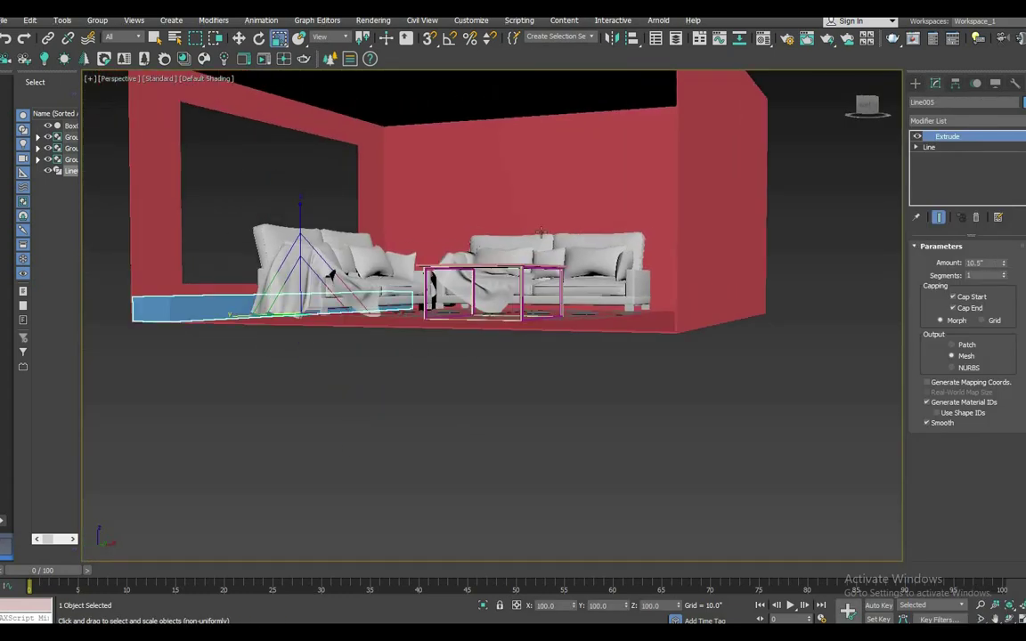
pyautogui.keyDown('alt'); pyautogui.moveTo(385, 316); pyautogui.dragTo(499, 160, button='middle'); pyautogui.keyUp('alt')
pyautogui.click(939, 158)
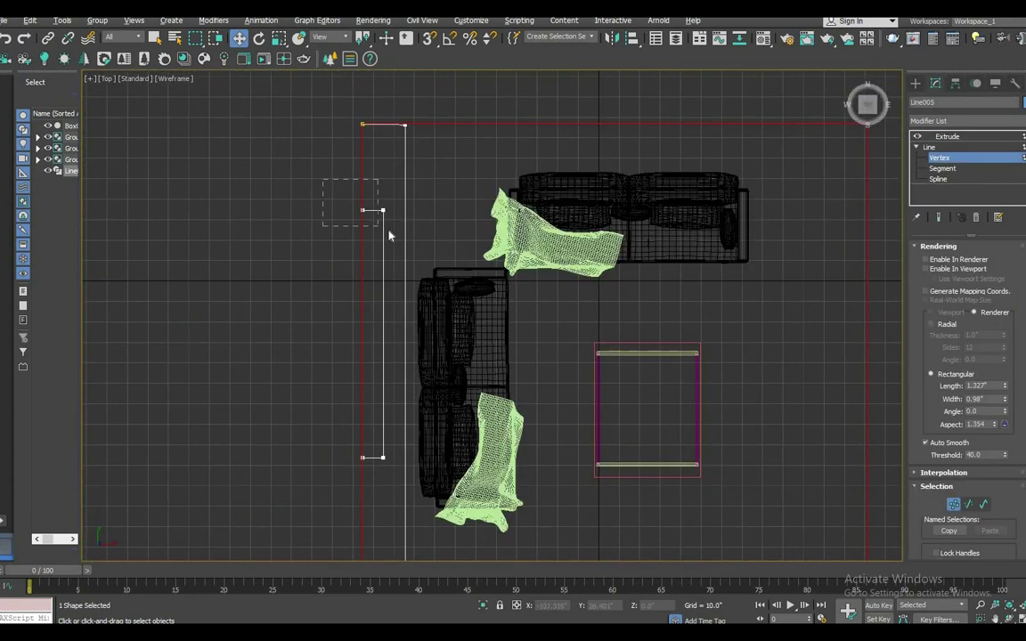
pyautogui.scroll(3, 490, 377)
pyautogui.hotkey('alt', 'w')
pyautogui.hotkey('alt', 'w')
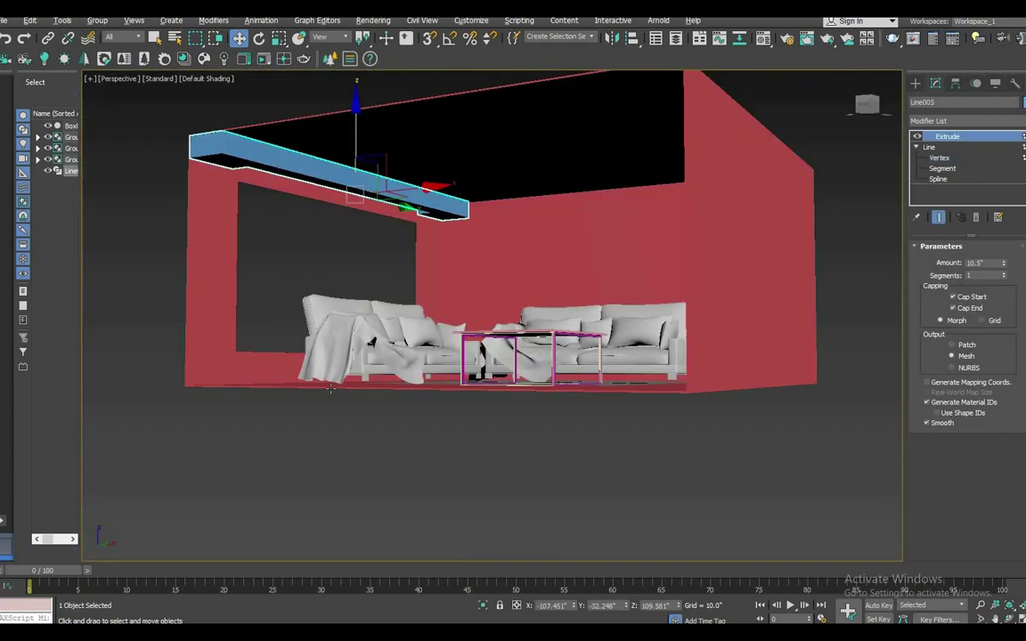
pyautogui.moveTo(726, 437)
pyautogui.keyDown('alt'); pyautogui.mouseDown(button='middle')
pyautogui.moveTo(676, 267)
pyautogui.moveTo(690, 197)
pyautogui.mouseUp(button='middle'); pyautogui.keyUp('alt')
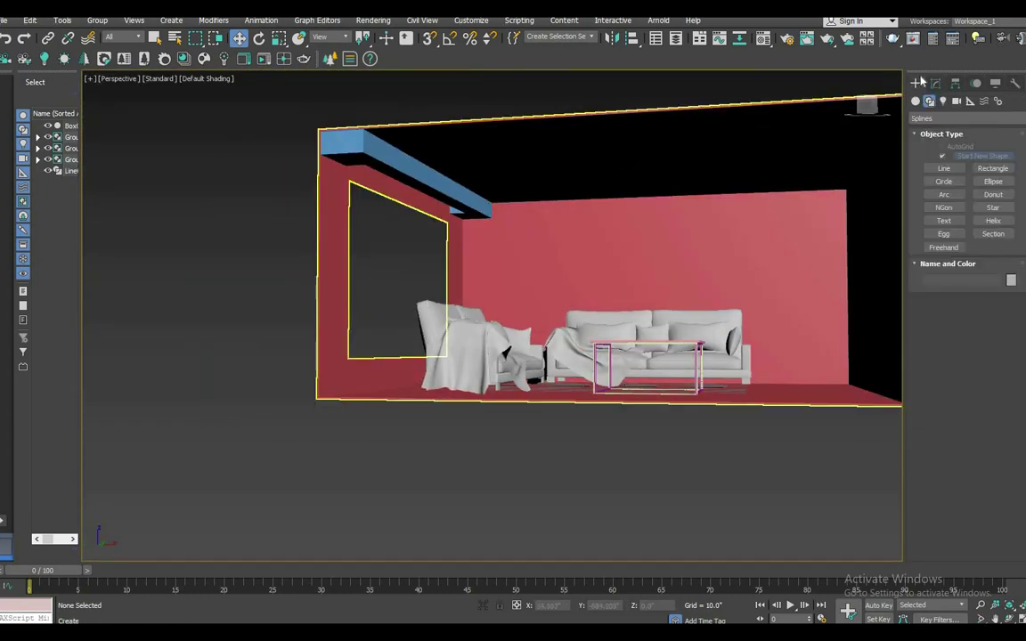
pyautogui.click(915, 100)
# - Draw the column's square base in the corner and raise its height up to the beam
pyautogui.click(943, 158)
pyautogui.press('t')
pyautogui.scroll(-2, 460, 180)
pyautogui.moveTo(365, 216)
pyautogui.mouseDown()
pyautogui.moveTo(453, 276)
pyautogui.moveTo(453, 304)
pyautogui.mouseUp()
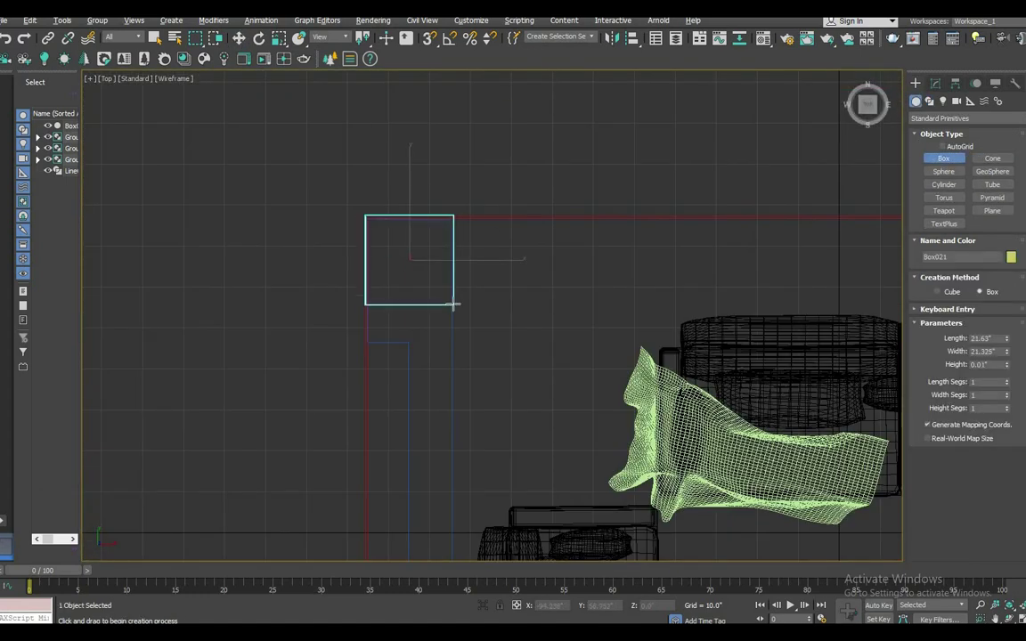
pyautogui.press('p')
pyautogui.click(771, 327)
pyautogui.press('w')
pyautogui.scroll(5, 372, 353)
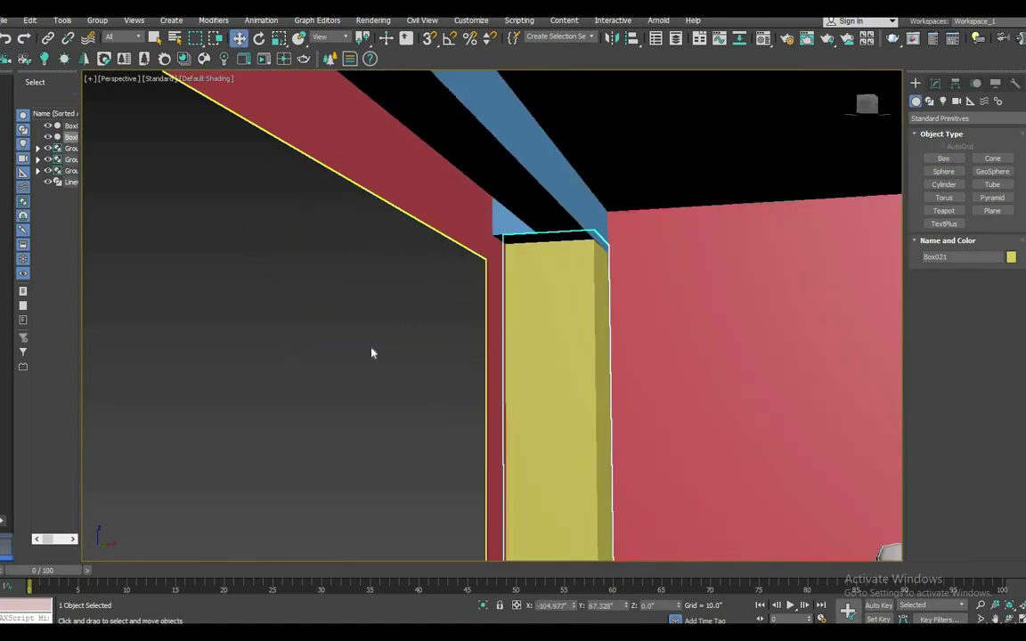
pyautogui.moveTo(372, 353)
pyautogui.keyDown('alt'); pyautogui.mouseDown(button='middle')
pyautogui.moveTo(577, 401)
pyautogui.moveTo(606, 381)
pyautogui.mouseUp(button='middle'); pyautogui.keyUp('alt')
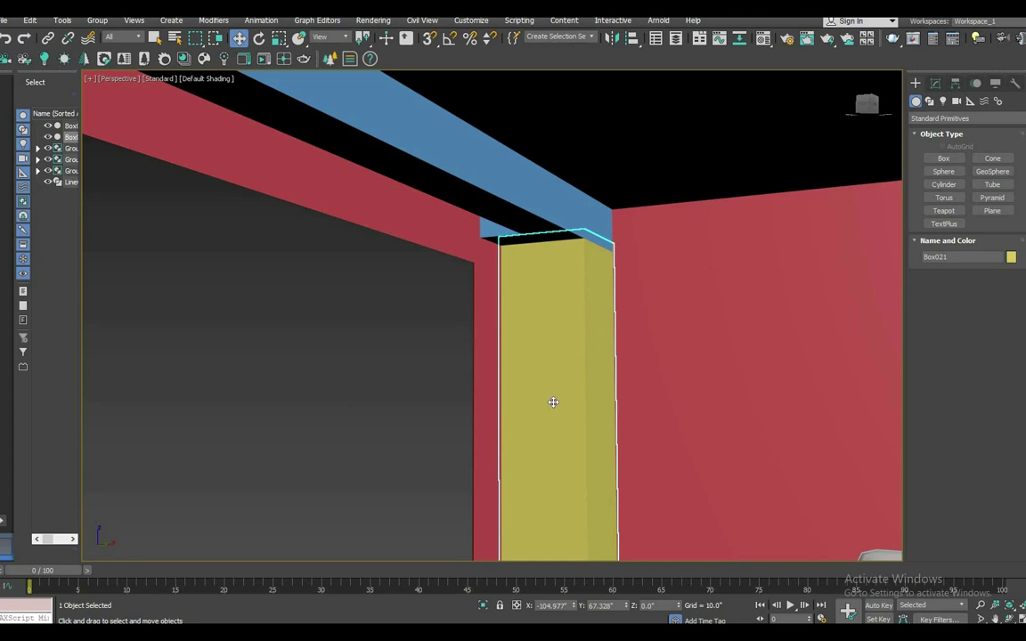
pyautogui.scroll(-5, 554, 404)
# - Convert the room box to Editable Poly
pyautogui.click(504, 332)
pyautogui.rightClick(504, 330)
pyautogui.click(687, 454)
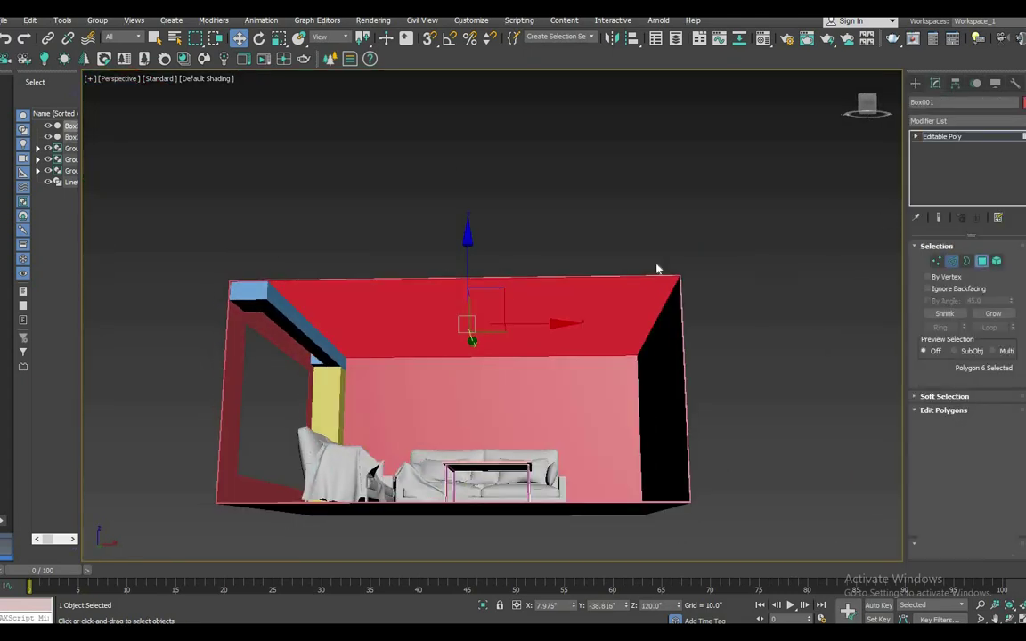
# - Connect new edge loops across the ceiling with Pinch 75
pyautogui.press('2')
pyautogui.click(1009, 482)
pyautogui.moveTo(501, 341); pyautogui.dragTo(469, 147)
pyautogui.click(498, 376)
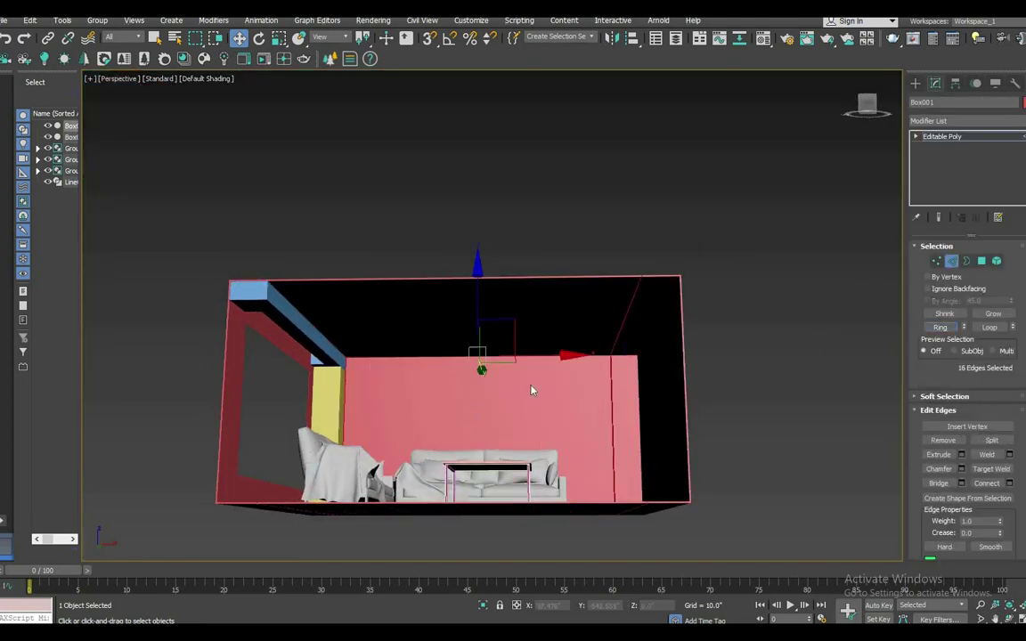
# - Extrude the four ceiling border polygons downward by 3.438"
pyautogui.press('4')
pyautogui.keyDown('alt'); pyautogui.moveTo(531, 389); pyautogui.dragTo(444, 433, button='middle'); pyautogui.keyUp('alt')
pyautogui.click(1009, 454)
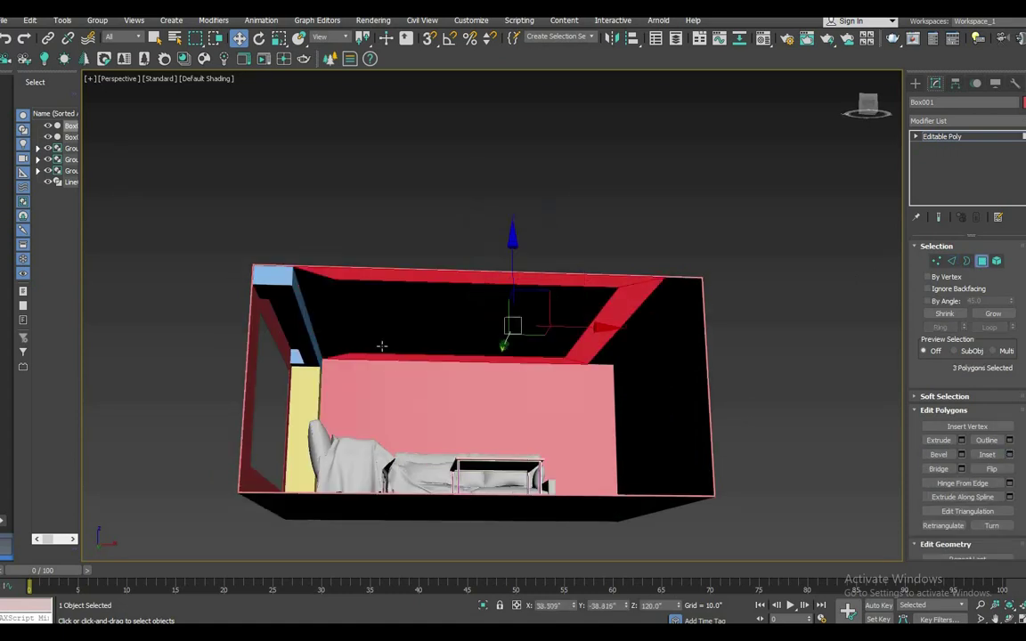
pyautogui.click(1009, 440)
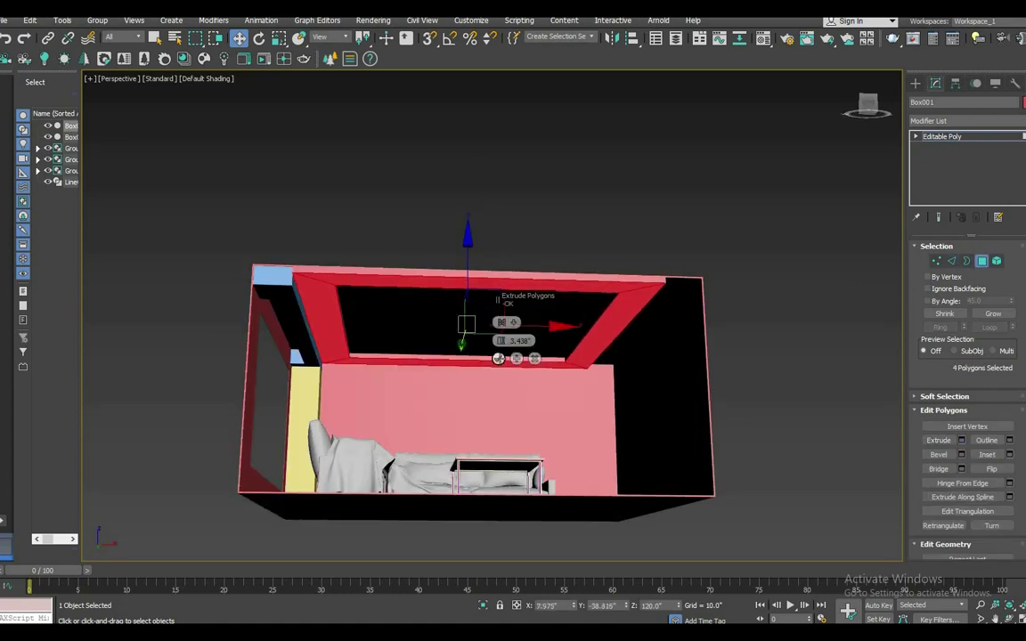
pyautogui.click(498, 358)
pyautogui.moveTo(498, 358)
pyautogui.keyDown('alt'); pyautogui.mouseDown(button='middle')
pyautogui.moveTo(575, 371)
pyautogui.moveTo(444, 366)
pyautogui.moveTo(491, 367)
pyautogui.mouseUp(button='middle'); pyautogui.keyUp('alt')
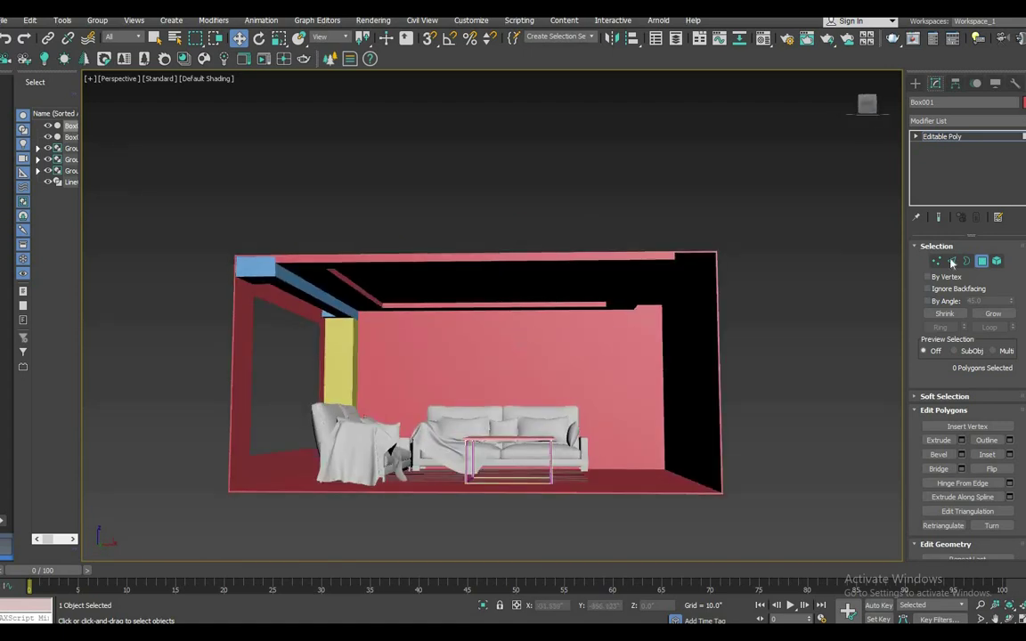
# - Draw a thin box base beside the column in the full-size Top view
pyautogui.hotkey('alt', 'w')
pyautogui.hotkey('alt', 'w')
pyautogui.moveTo(414, 201); pyautogui.dragTo(414, 244, button='middle')
# - Set the height of the thin strip box beside the yellow column
pyautogui.moveTo(414, 238); pyautogui.dragTo(422, 326)
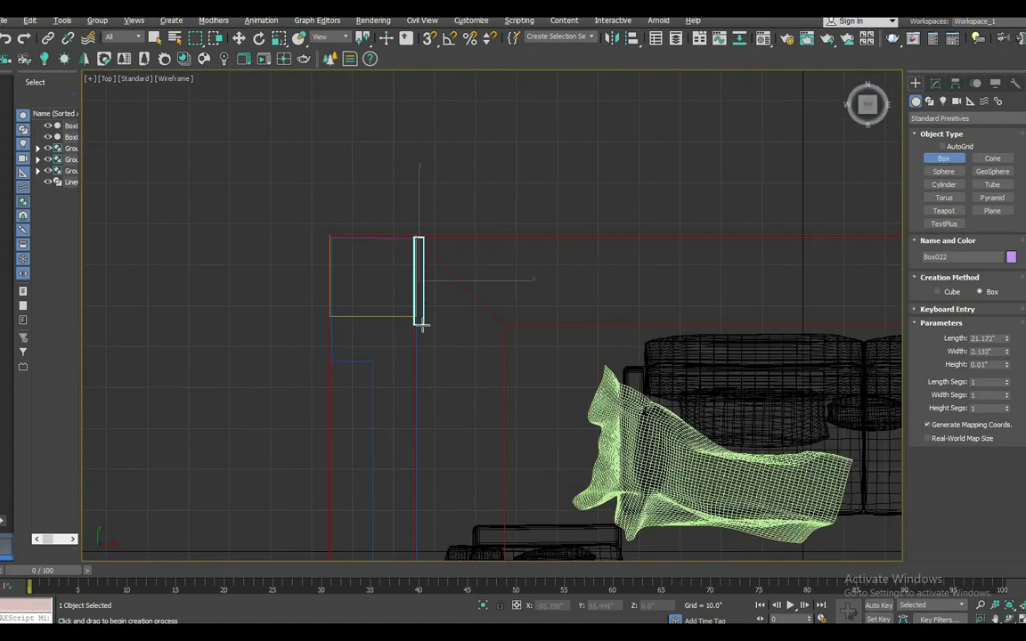
pyautogui.hotkey('alt', 'w')
pyautogui.hotkey('alt', 'w')
pyautogui.click(487, 434)
pyautogui.press('w')
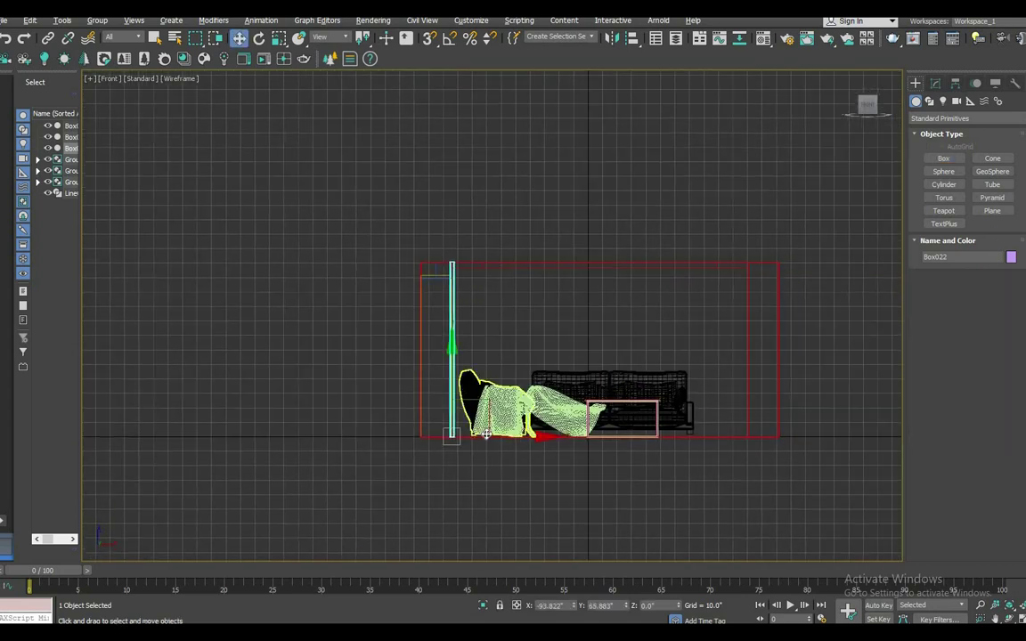
pyautogui.press('p')
pyautogui.scroll(5, 383, 445)
pyautogui.scroll(3, 382, 454)
pyautogui.press('r')
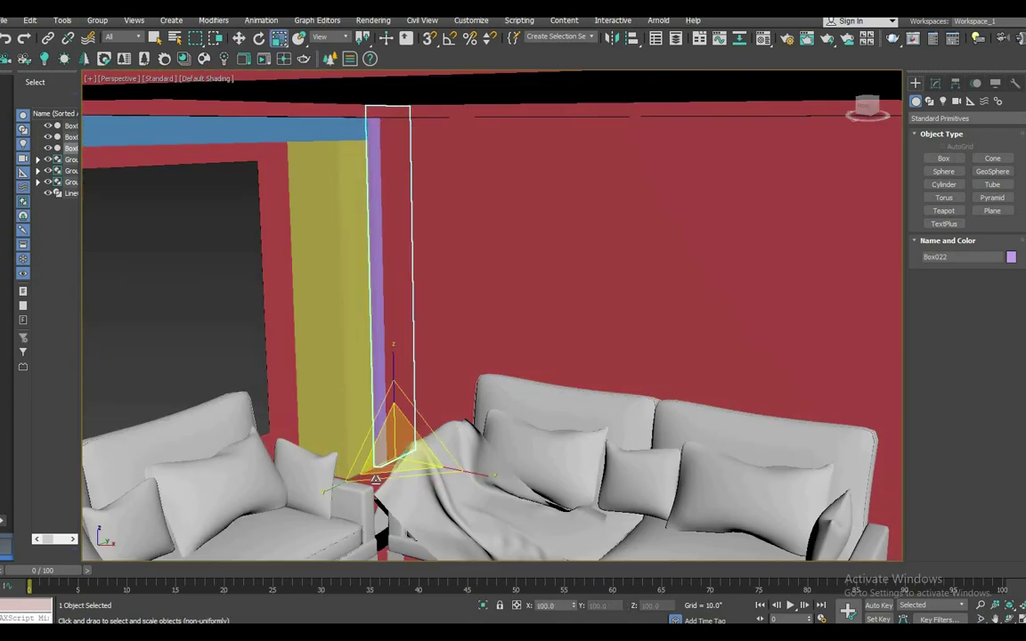
pyautogui.press('w')
pyautogui.keyDown('alt'); pyautogui.moveTo(376, 478); pyautogui.dragTo(400, 419, button='middle'); pyautogui.keyUp('alt')
pyautogui.scroll(-4, 401, 419)
# - Clone the thin strip and the yellow column onto the right-hand wall
pyautogui.keyDown('shift'); pyautogui.moveTo(343, 411); pyautogui.dragTo(776, 414); pyautogui.keyUp('shift')
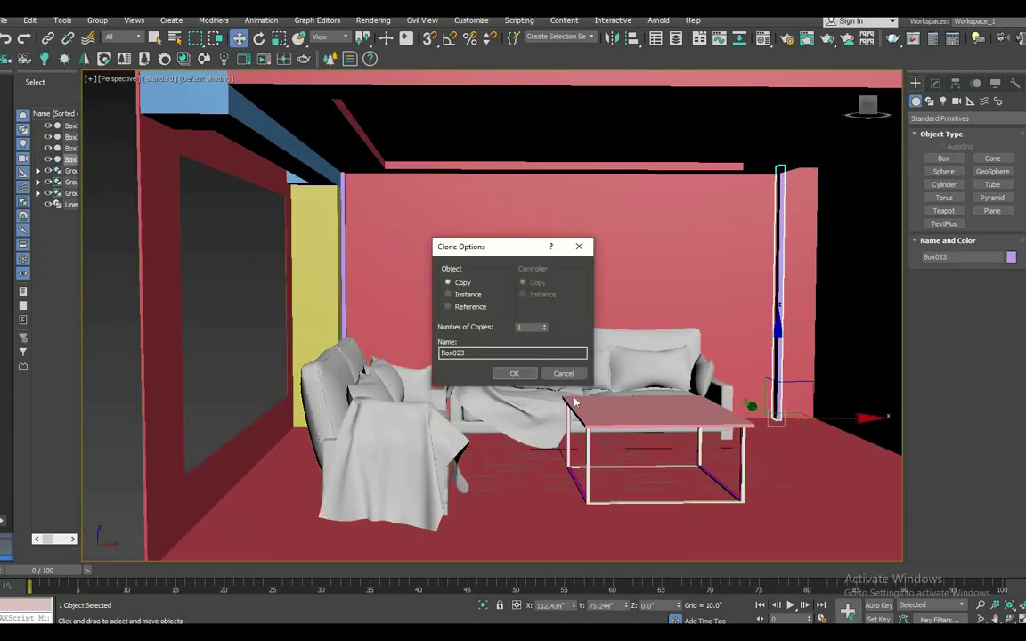
pyautogui.click(525, 373)
pyautogui.click(329, 410)
pyautogui.keyDown('shift'); pyautogui.moveTo(329, 409); pyautogui.dragTo(858, 426); pyautogui.keyUp('shift')
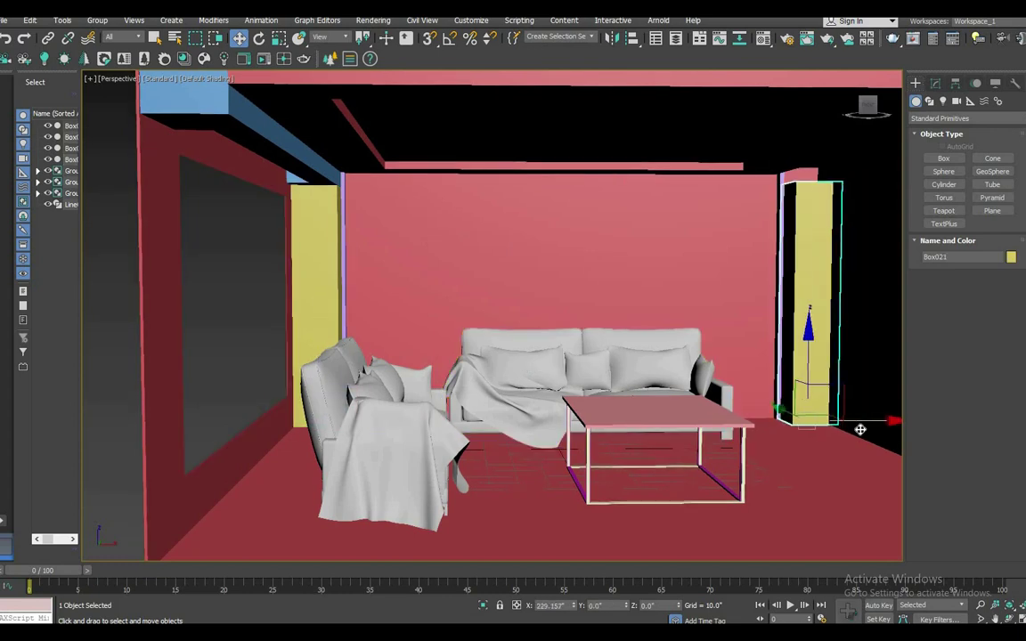
pyautogui.click(517, 372)
pyautogui.press('t')
pyautogui.scroll(3, 721, 248)
pyautogui.scroll(-2, 721, 248)
pyautogui.click(935, 83)
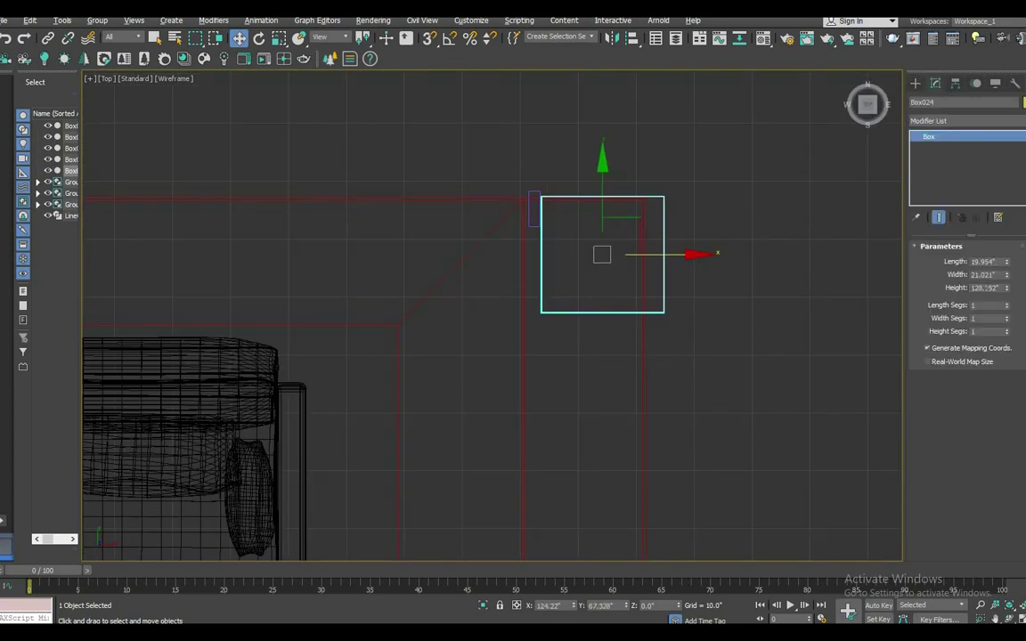
pyautogui.hotkey('alt', 'w')
pyautogui.click(732, 346)
pyautogui.hotkey('alt', 'w')
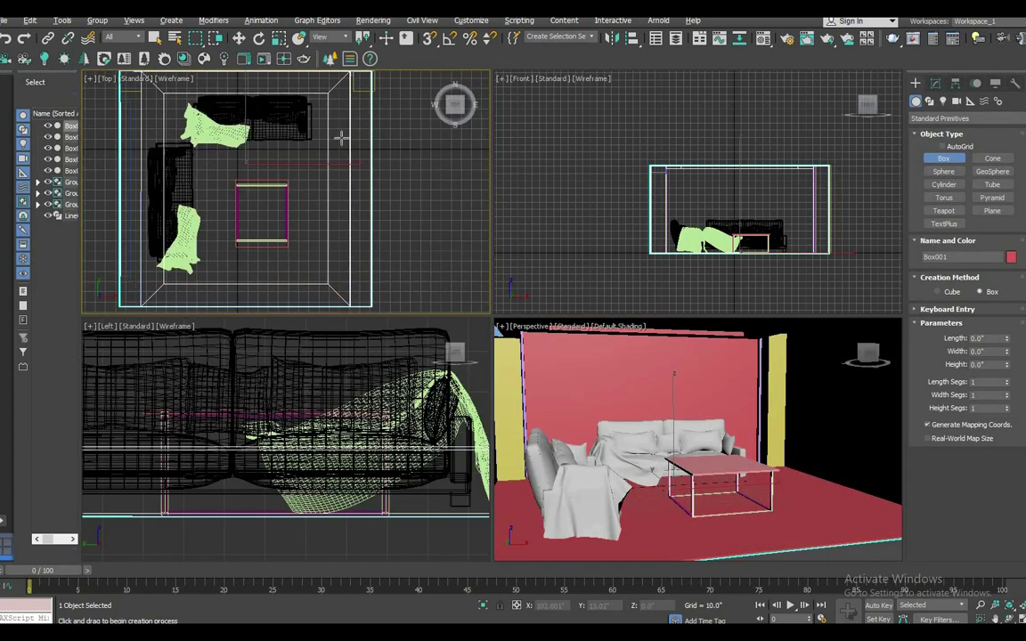
# - Draw a long low cabinet box along the right wall and convert it to Editable Poly
pyautogui.moveTo(346, 147); pyautogui.dragTo(371, 271)
pyautogui.click(404, 210)
pyautogui.press('w')
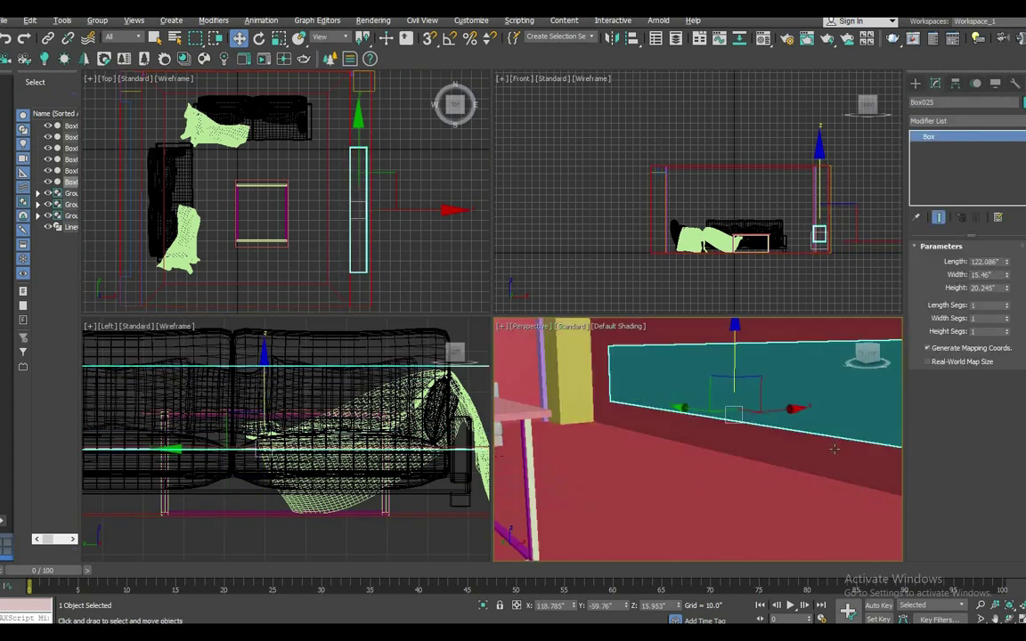
pyautogui.rightClick(830, 418)
pyautogui.click(801, 563)
# - Connect dividing edges across the box and extrude the selected cabinet faces
pyautogui.press('2')
pyautogui.keyDown('shift'); pyautogui.click(1009, 482); pyautogui.keyUp('shift')
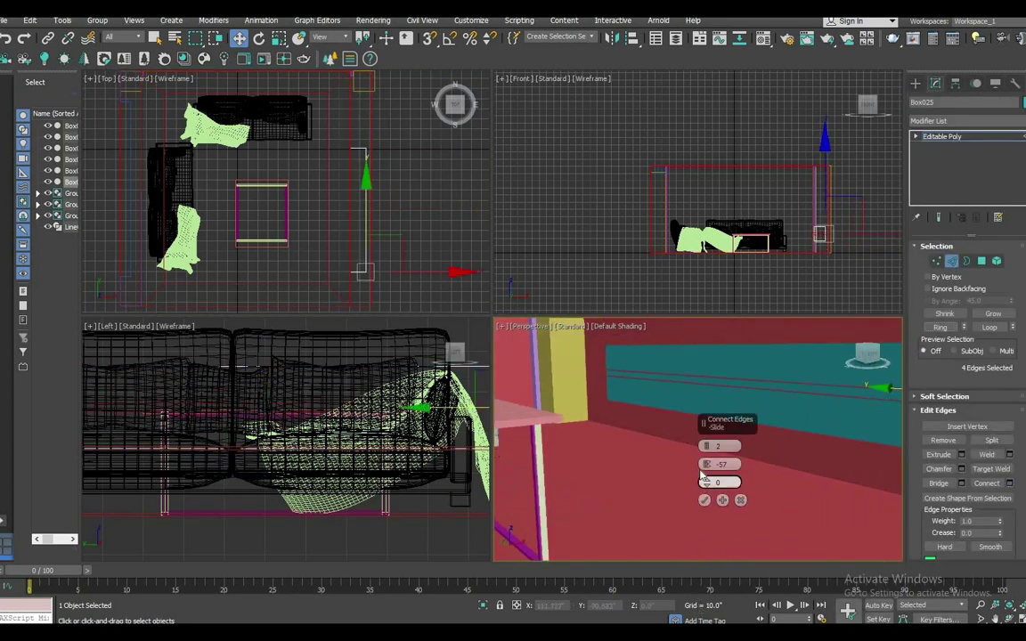
pyautogui.click(703, 500)
pyautogui.press('4')
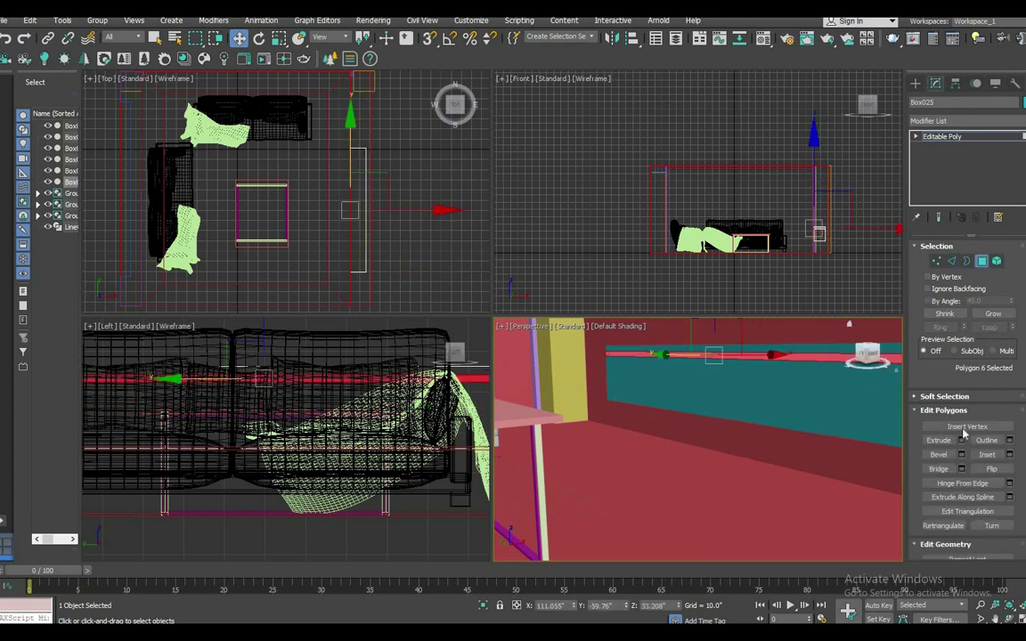
pyautogui.keyDown('shift'); pyautogui.click(961, 440); pyautogui.keyUp('shift')
pyautogui.click(704, 469)
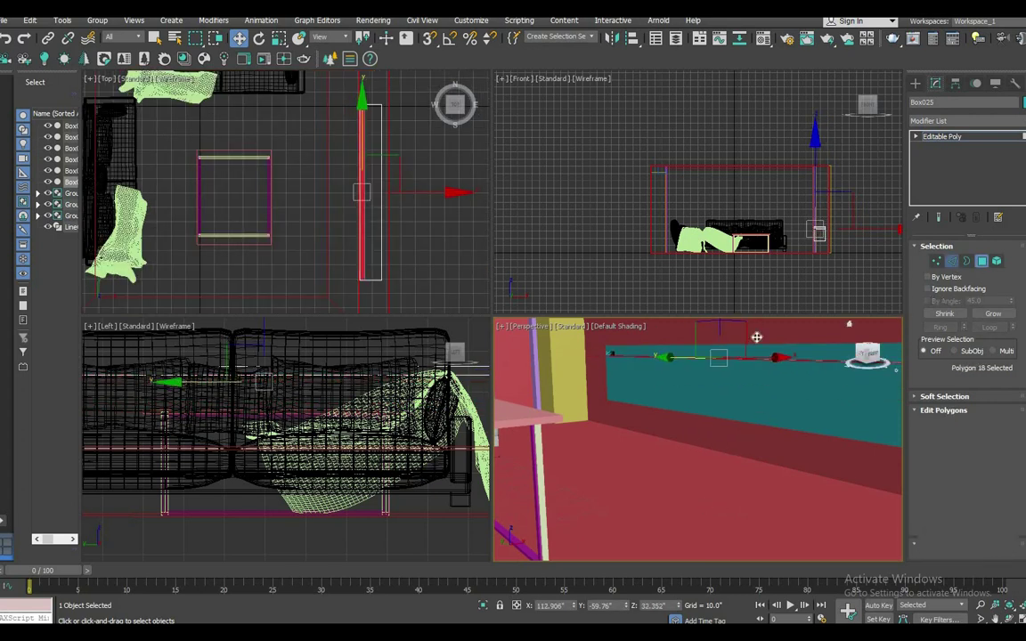
# - Split the cabinet front into panels with connected edges, then zoom extents in all views
pyautogui.press('2')
pyautogui.keyDown('shift'); pyautogui.click(1009, 483); pyautogui.keyUp('shift')
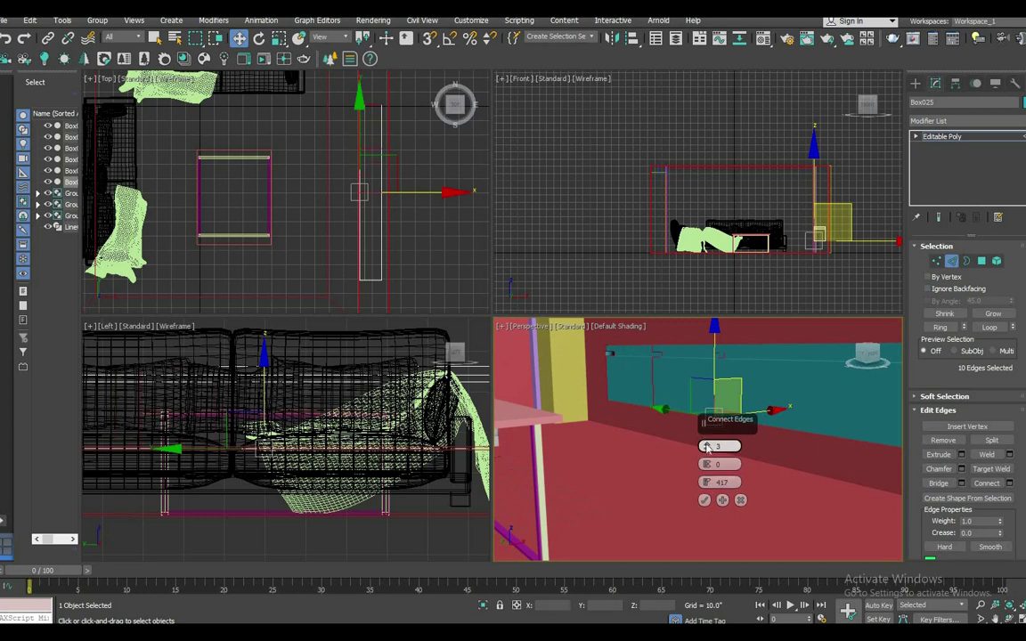
pyautogui.keyDown('alt'); pyautogui.moveTo(720, 448); pyautogui.dragTo(737, 291, button='middle'); pyautogui.keyUp('alt')
pyautogui.press('Return')
pyautogui.press('F4')
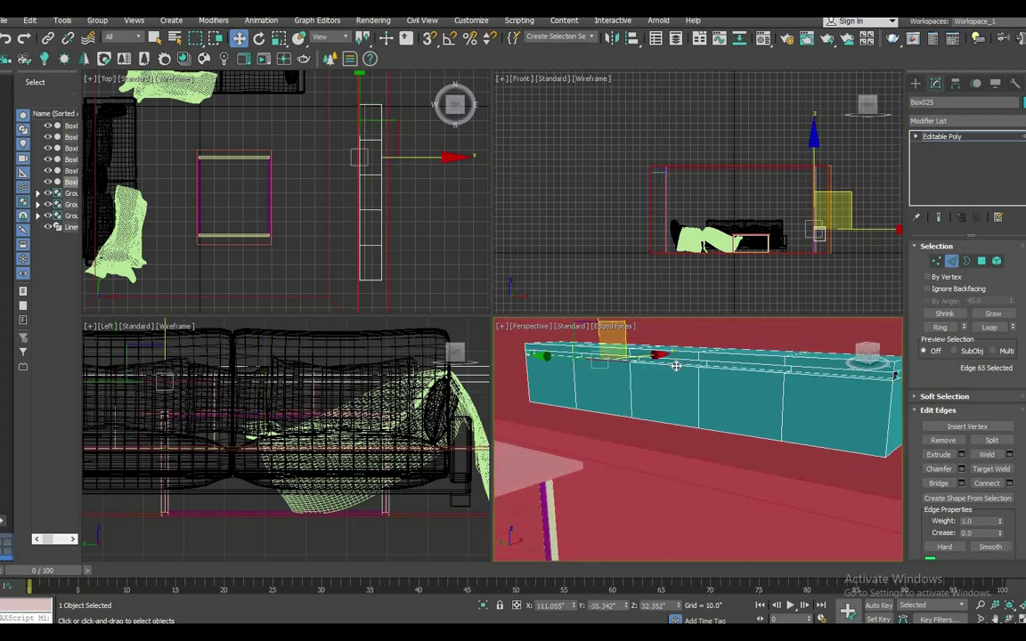
pyautogui.click(1009, 483)
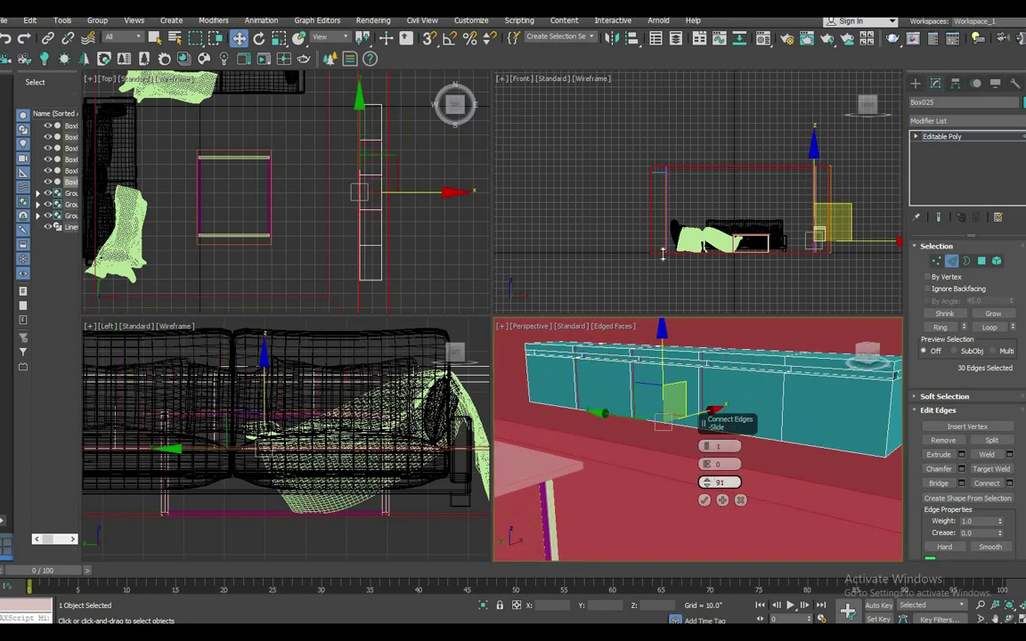
pyautogui.click(703, 501)
pyautogui.press('4')
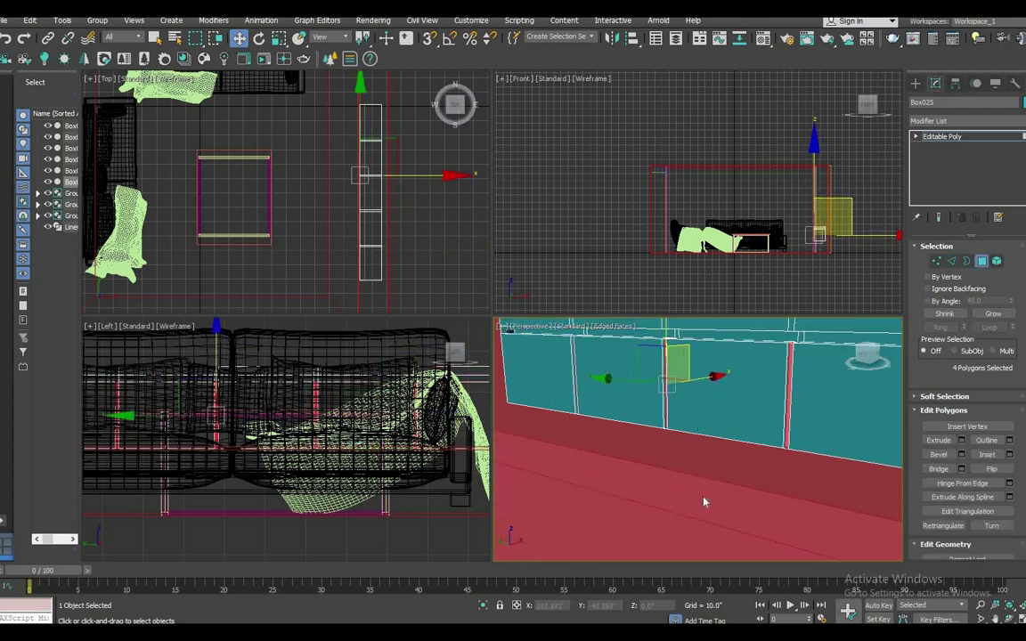
pyautogui.hotkey('shift', 'ctrl', 'z')
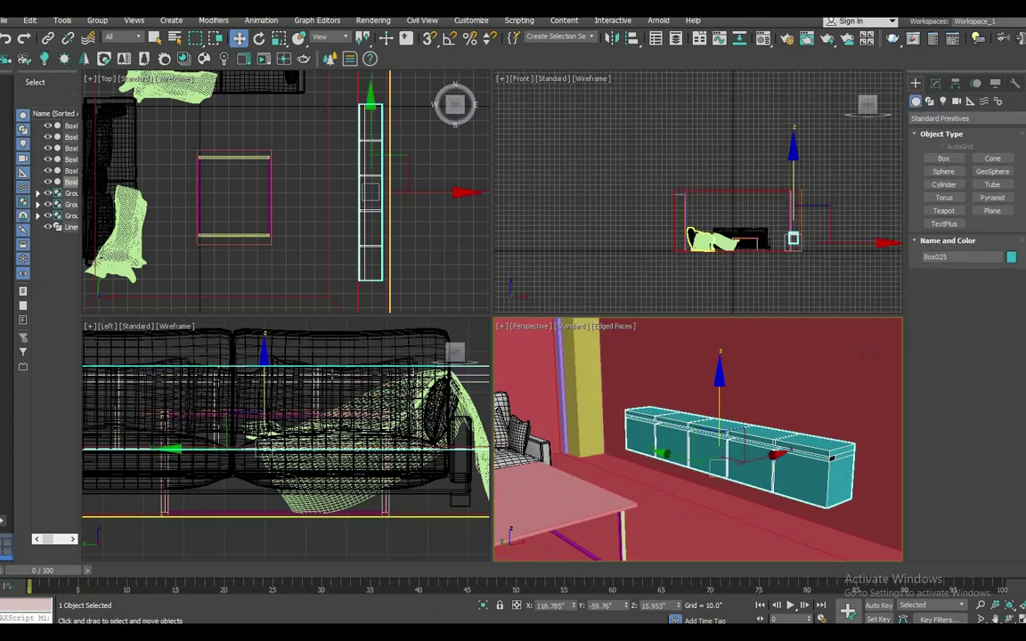
# - Shift-drag the cabinet box to clone a second unit below the first
pyautogui.keyDown('shift'); pyautogui.moveTo(743, 459); pyautogui.dragTo(755, 443); pyautogui.keyUp('shift')
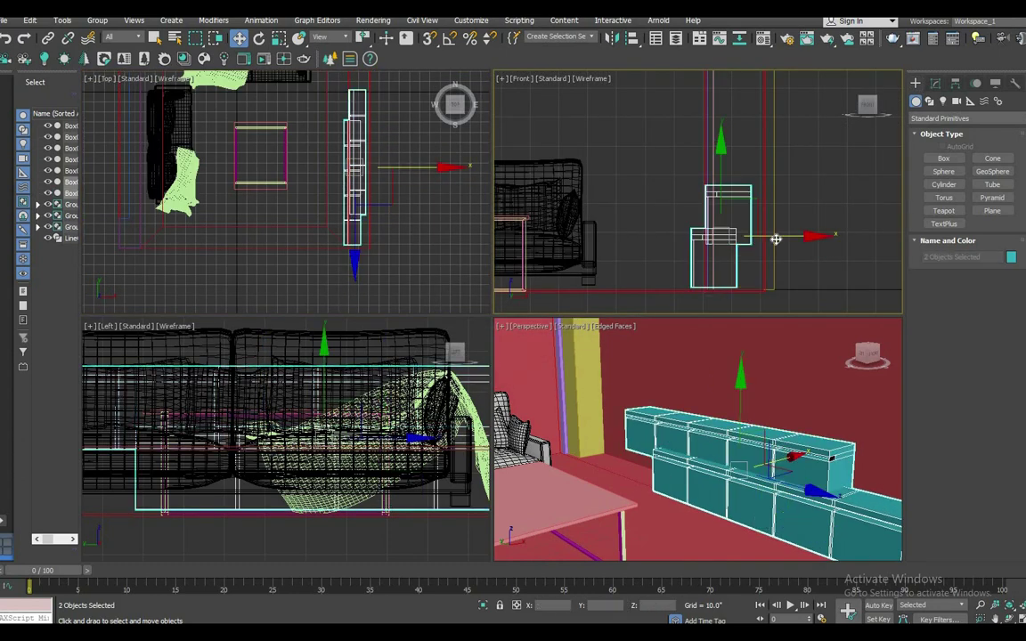
pyautogui.keyDown('alt'); pyautogui.moveTo(755, 442); pyautogui.dragTo(697, 534, button='middle'); pyautogui.keyUp('alt')
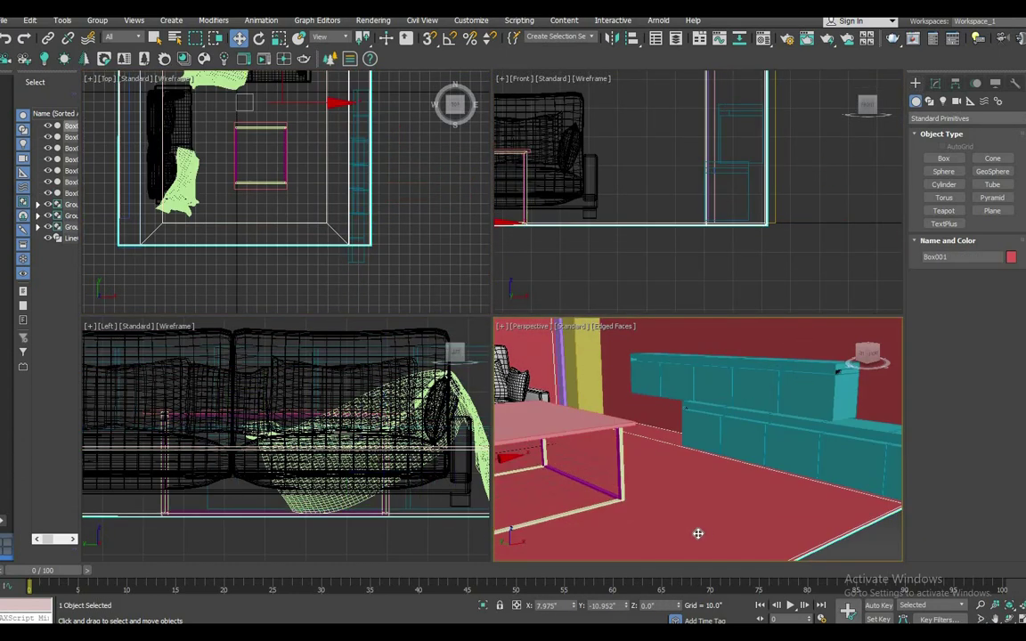
pyautogui.scroll(-5, 652, 480)
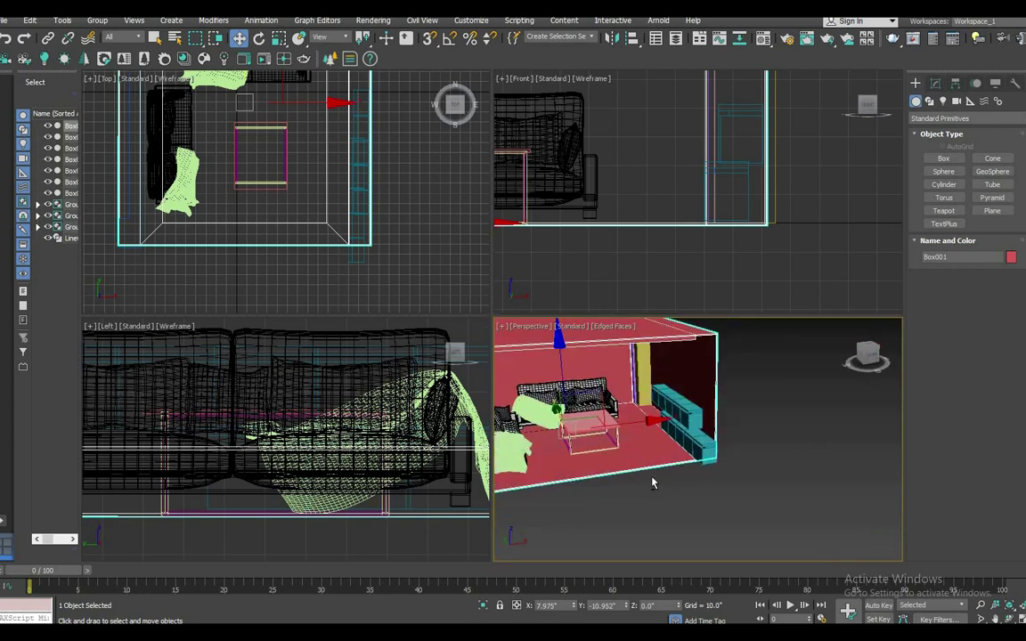
# - Select all objects, assign the 01-Default material, and set a new object colour
pyautogui.hotkey('ctrl', 'a')
pyautogui.scroll(-3, 549, 481)
pyautogui.press('m')
pyautogui.click(161, 264)
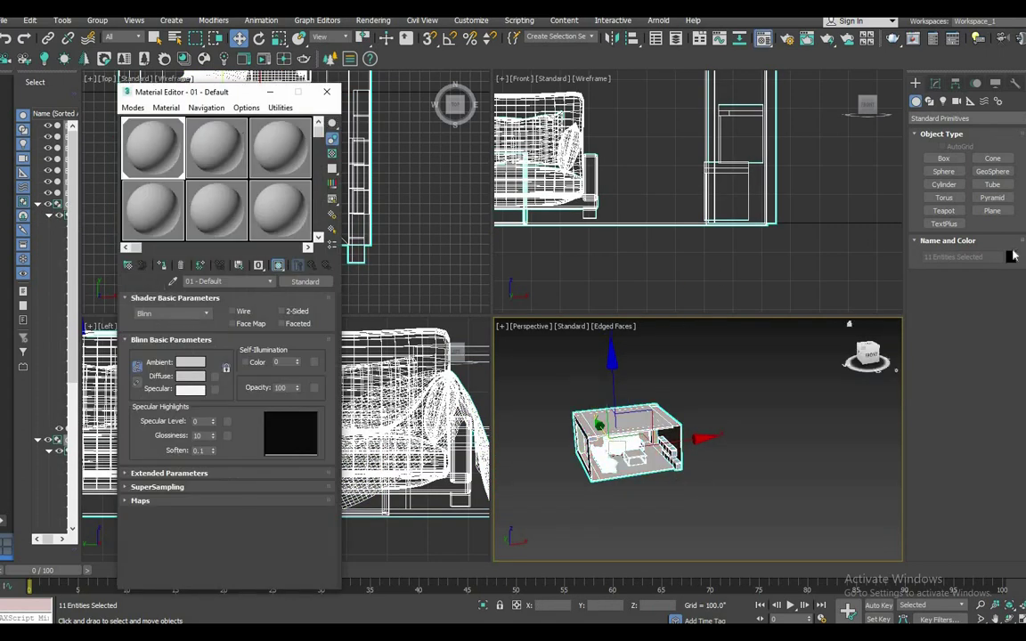
pyautogui.click(1010, 256)
pyautogui.click(563, 356)
pyautogui.click(326, 92)
pyautogui.click(757, 516)
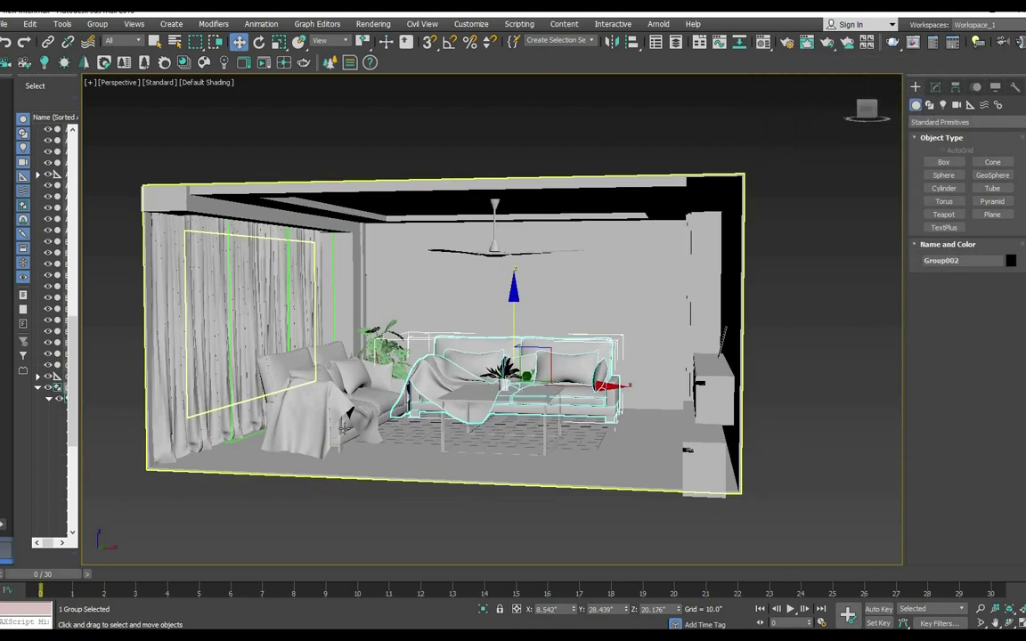
# - Open the Compact Material Editor, dismiss both V-Ray DLL errors, then open V-Ray render settings
pyautogui.click(372, 24)
pyautogui.click(579, 272)
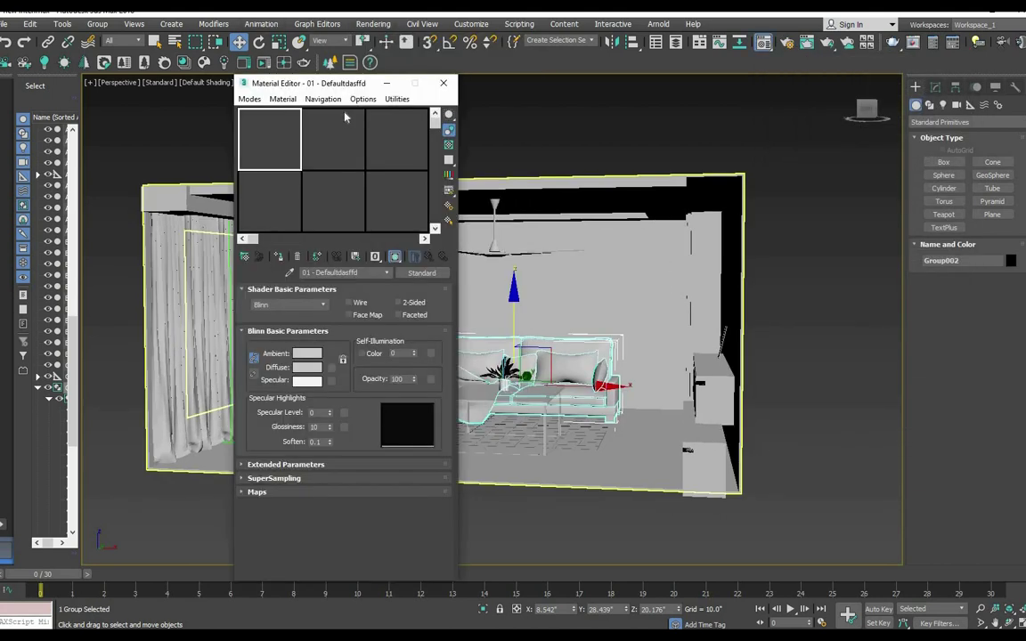
pyautogui.click(605, 357)
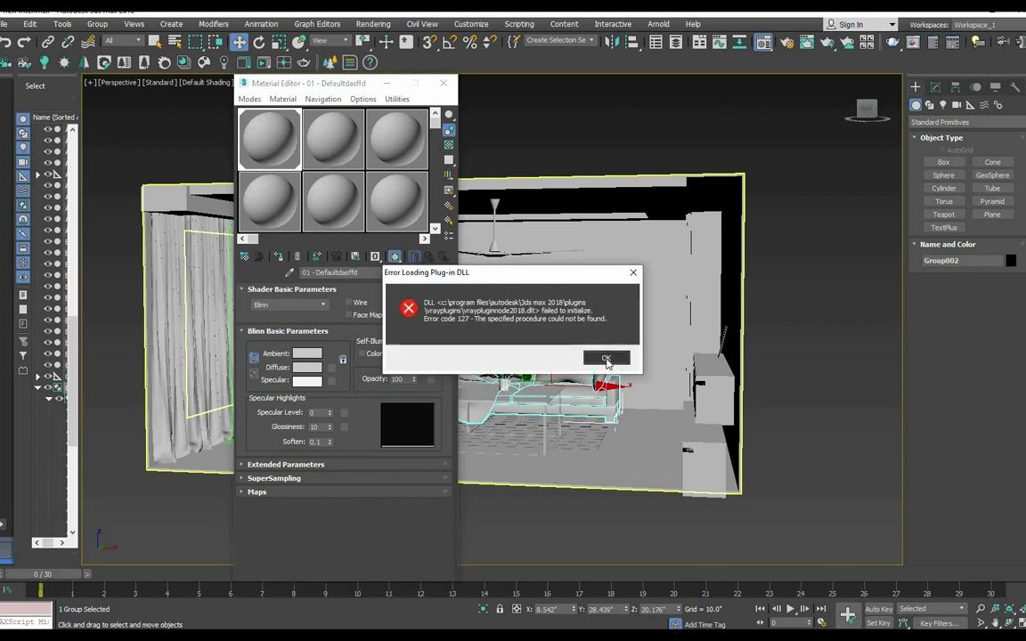
pyautogui.click(606, 357)
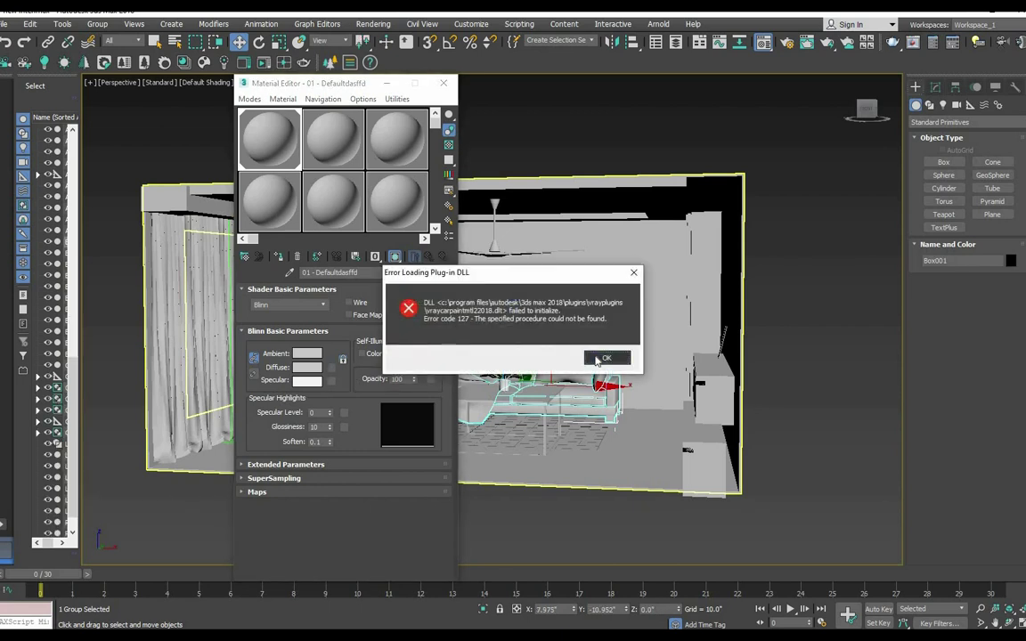
pyautogui.click(597, 358)
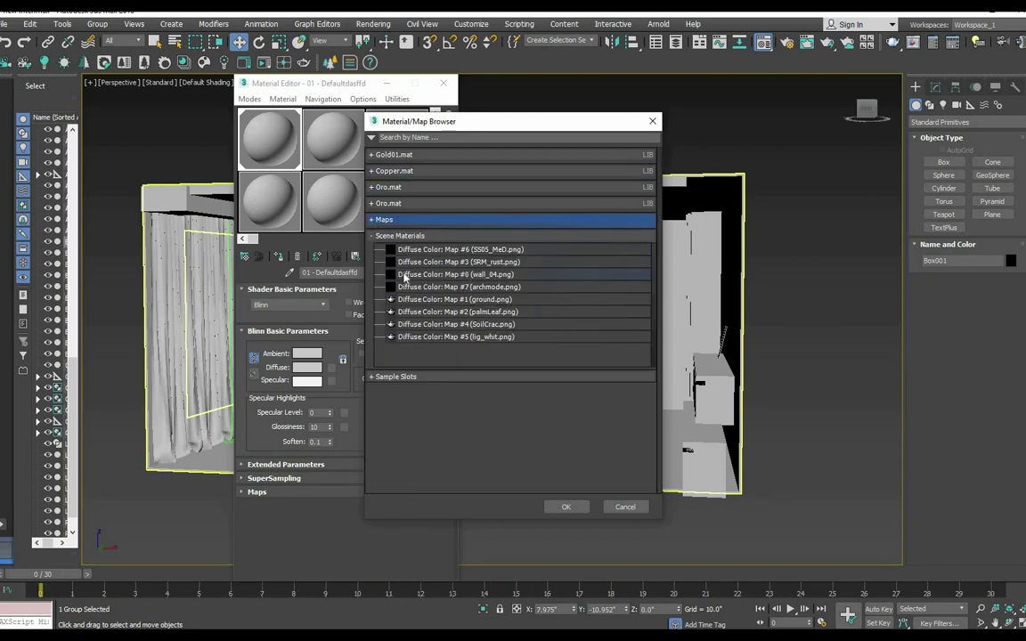
pyautogui.press('Escape')
pyautogui.click(350, 23)
pyautogui.click(374, 53)
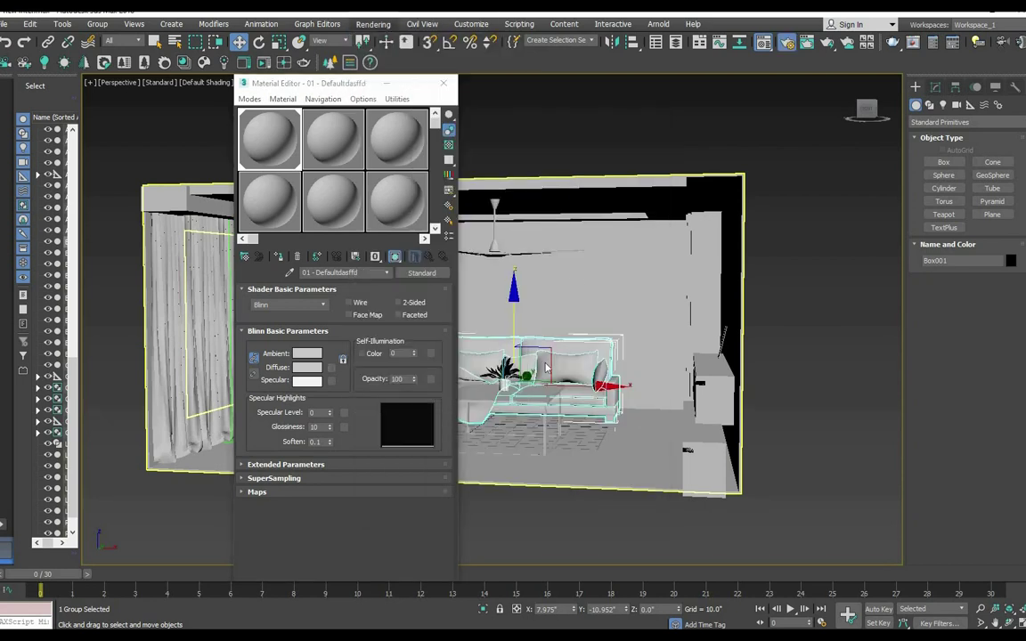
# - Set the V-Ray image sampler type to Bucket
pyautogui.click(806, 156)
pyautogui.click(827, 244)
pyautogui.click(802, 257)
pyautogui.scroll(-3, 855, 338)
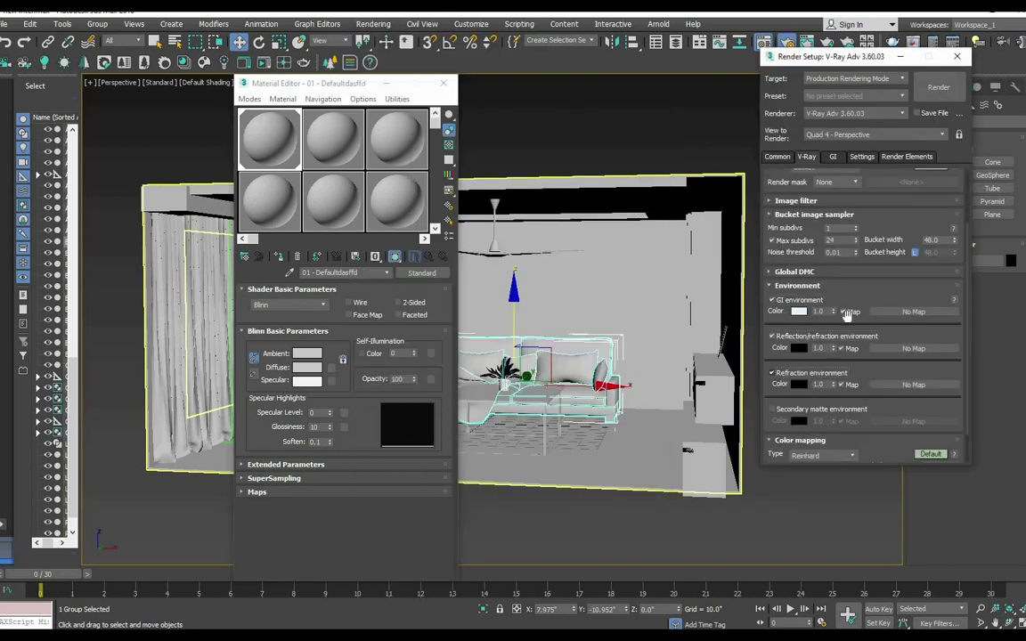
pyautogui.click(832, 156)
# - Run a quick Shift+Q test render of the perspective view toward the curtains and sofa
pyautogui.hotkey('shift', 'q')
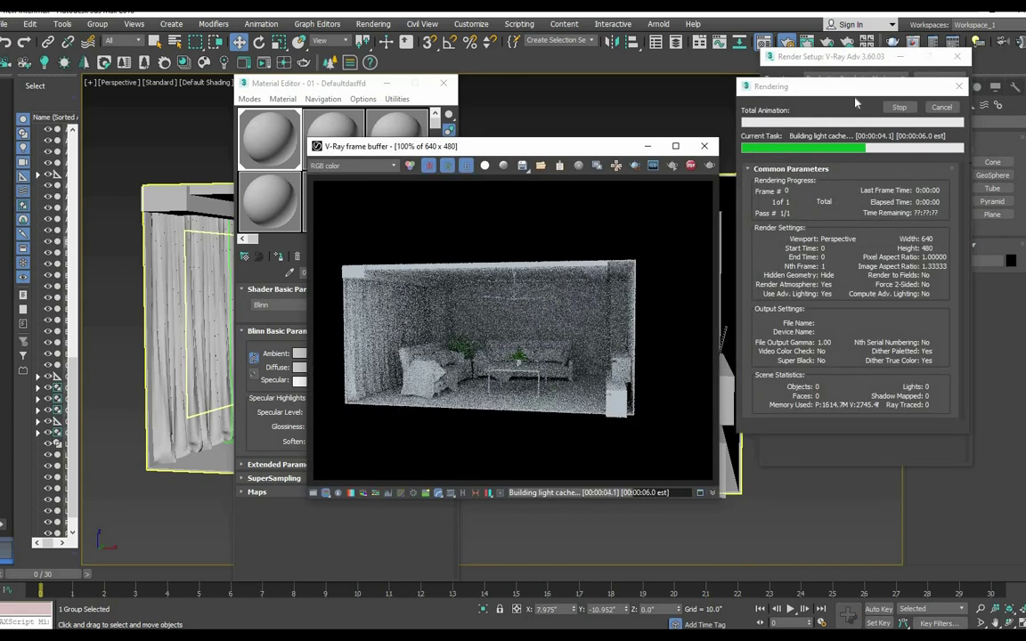
pyautogui.scroll(3, 513, 430)
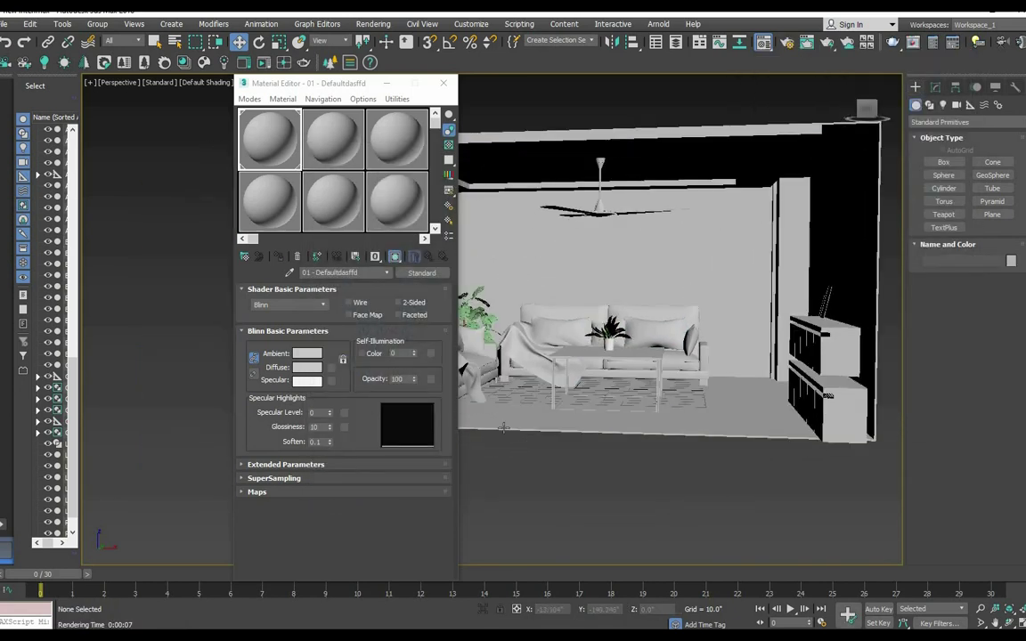
pyautogui.keyDown('alt'); pyautogui.moveTo(503, 428); pyautogui.dragTo(418, 279, button='middle'); pyautogui.keyUp('alt')
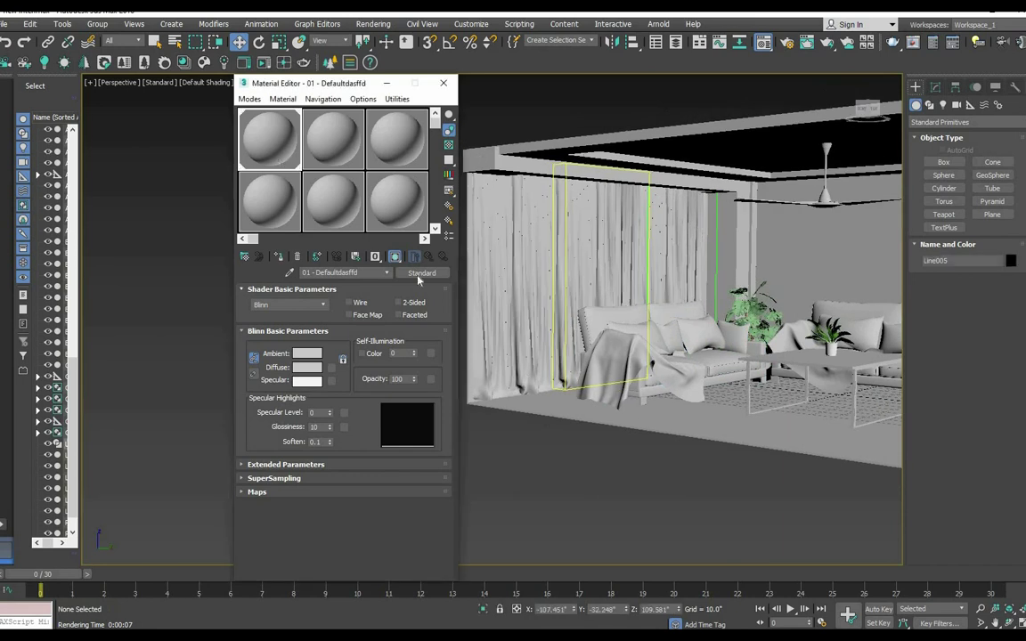
pyautogui.click(418, 280)
pyautogui.scroll(-5, 499, 383)
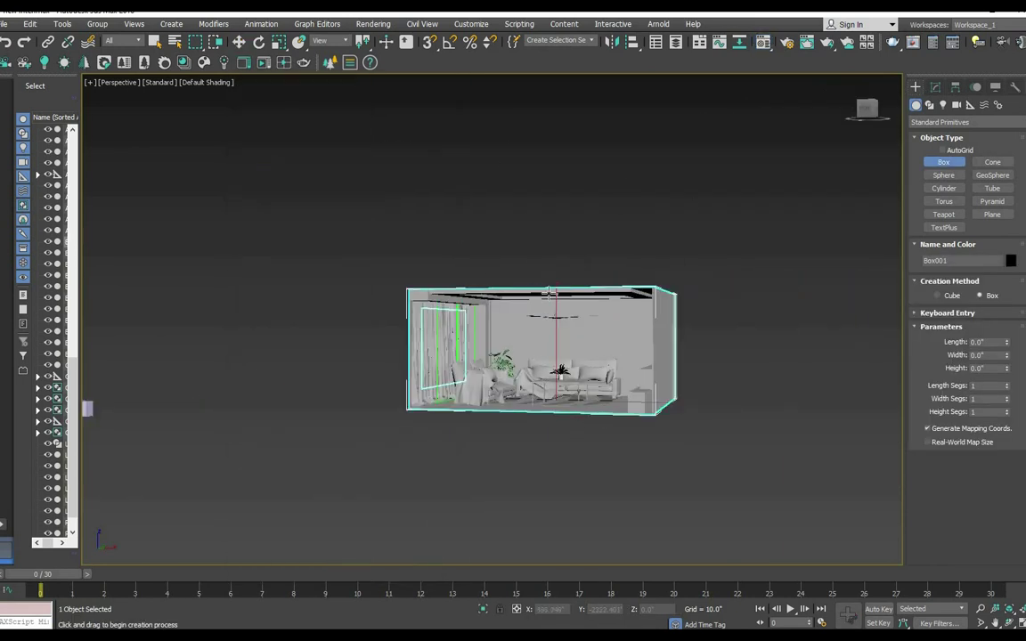
# - Ungroup Group002 in the four-view layout, then select the potted plant and zoom all views onto it
pyautogui.press('w')
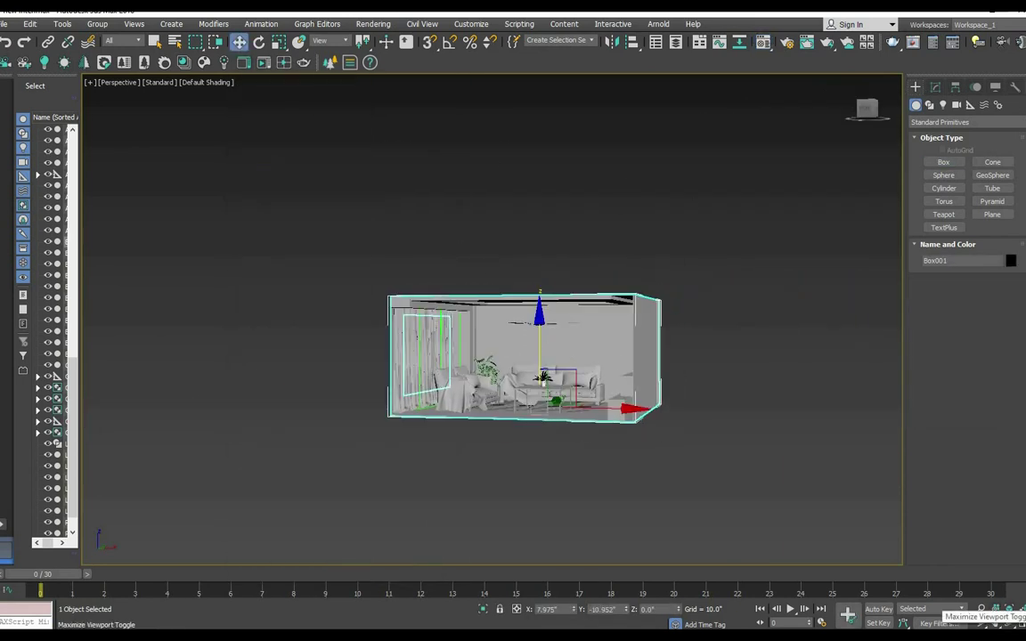
pyautogui.hotkey('alt', 'w')
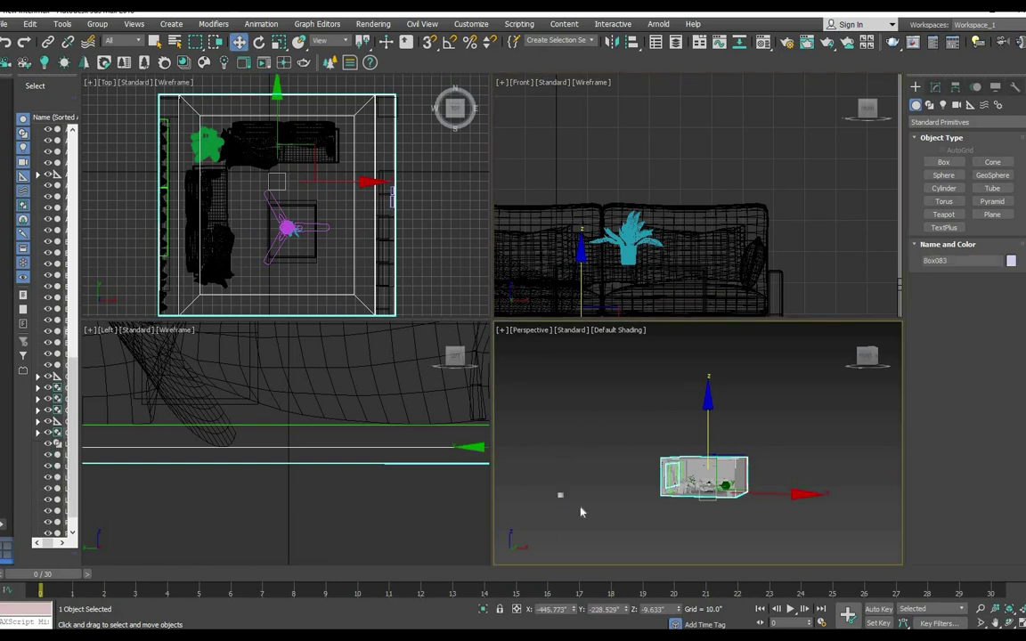
pyautogui.scroll(3, 707, 477)
pyautogui.click(707, 477)
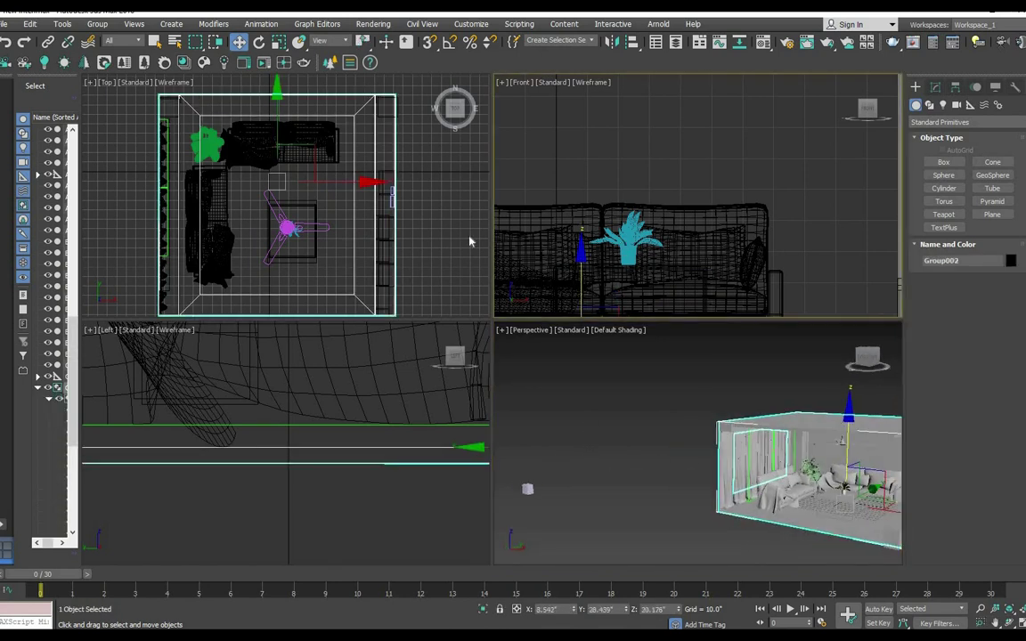
pyautogui.click(97, 23)
pyautogui.click(116, 55)
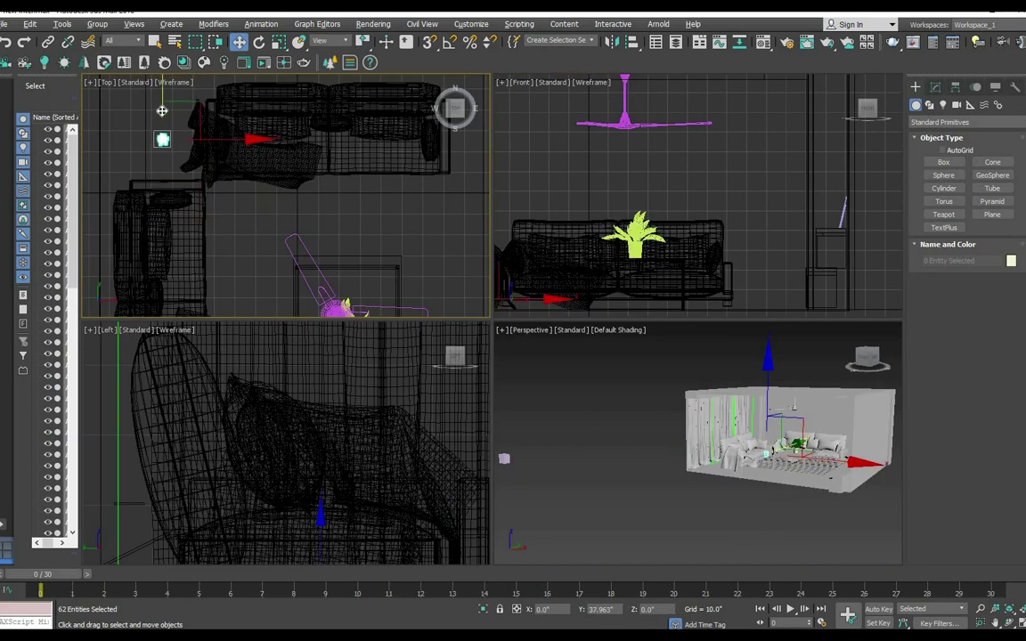
pyautogui.click(162, 139)
pyautogui.hotkey('ctrl', 'shift', 'z')
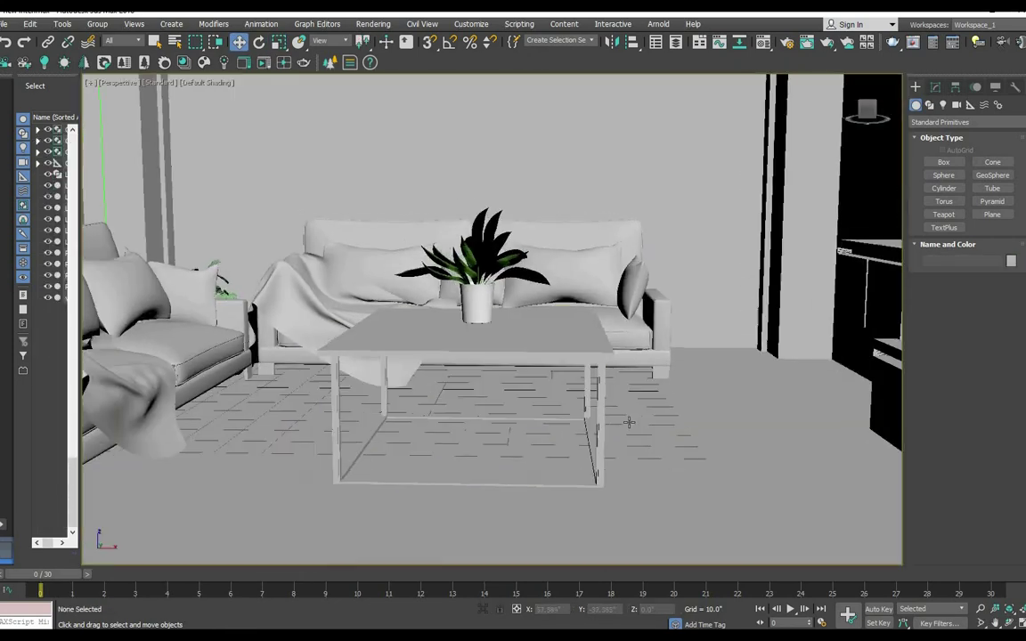
# - Open the Material Editor and Render Setup, dismissing the plug-in loading error
pyautogui.press('m')
pyautogui.click(352, 23)
pyautogui.click(401, 89)
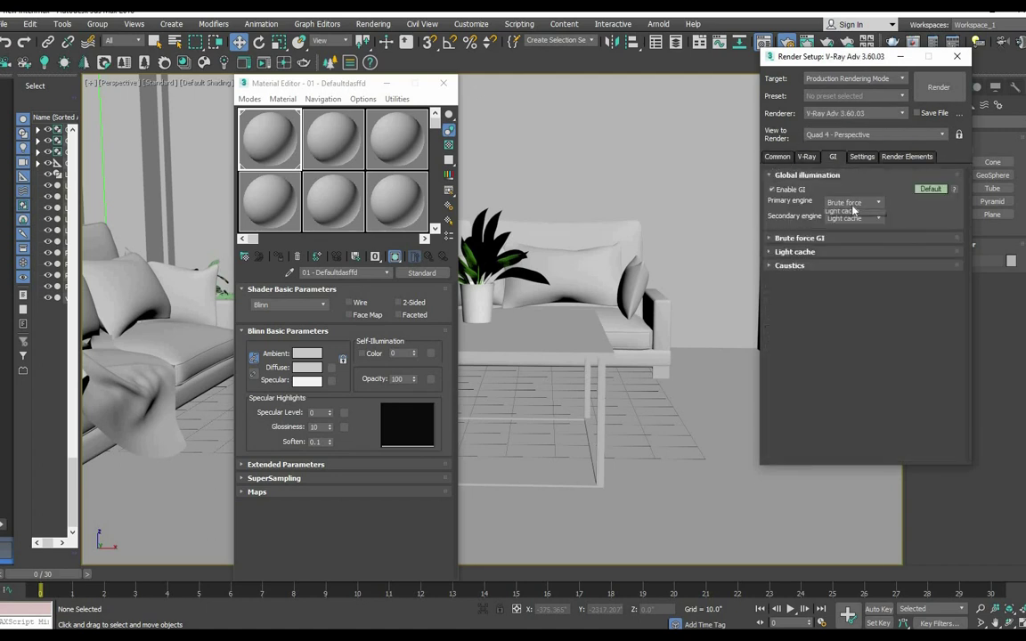
pyautogui.click(955, 59)
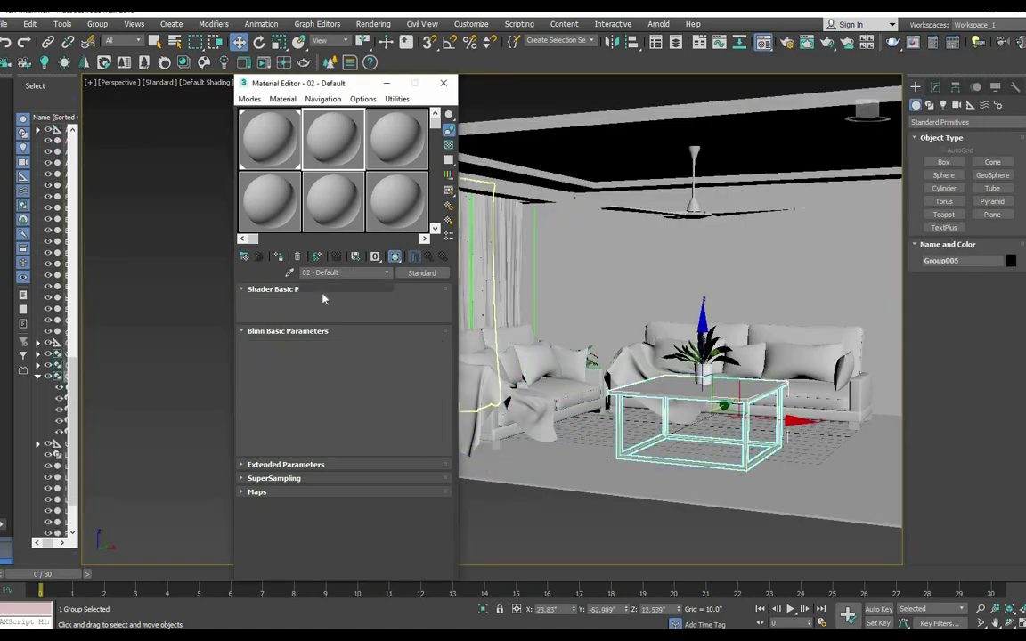
pyautogui.click(623, 365)
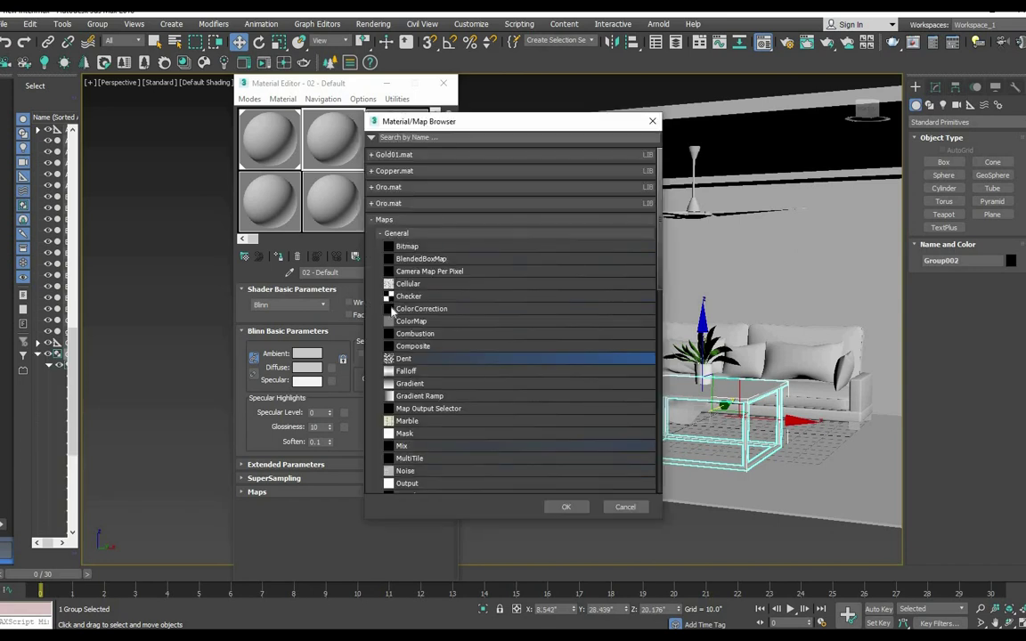
# - Set V-Ray GI to Brute force with Light cache and load the stone bitmap as diffuse map
pyautogui.click(350, 23)
pyautogui.click(396, 59)
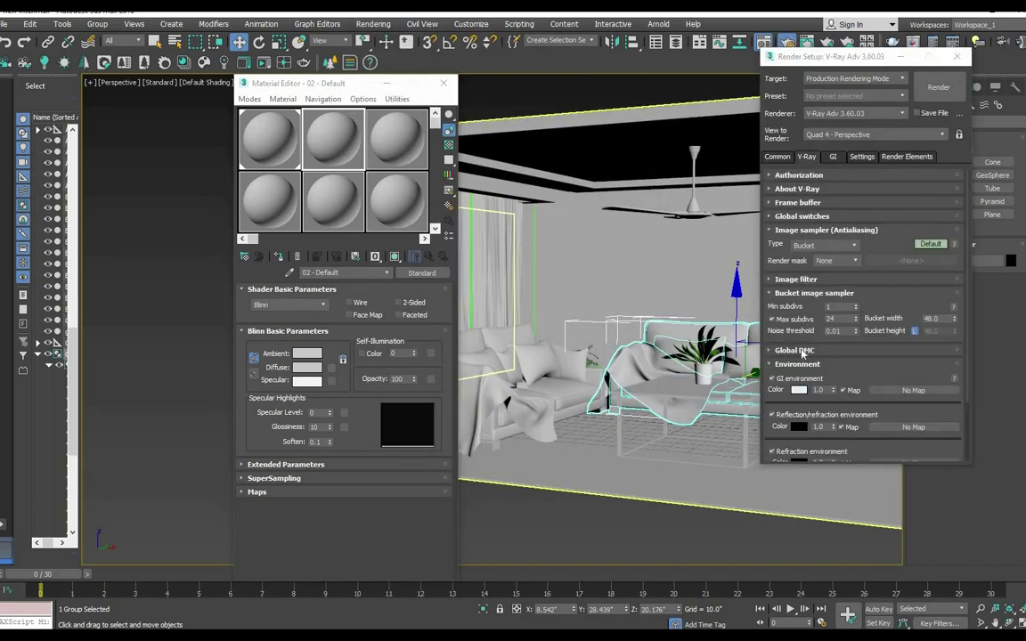
pyautogui.click(956, 56)
pyautogui.click(331, 367)
pyautogui.doubleClick(451, 218)
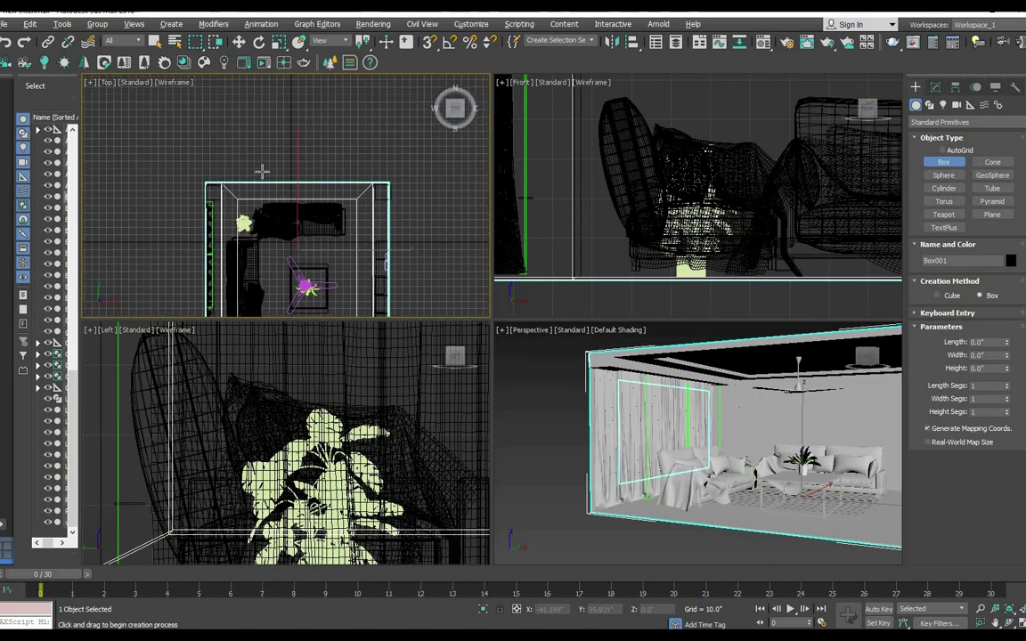
# - Draw a thin box panel along the back wall in the top view
pyautogui.hotkey('alt', 'w')
pyautogui.moveTo(359, 296); pyautogui.dragTo(311, 222, button='middle')
pyautogui.moveTo(264, 192); pyautogui.dragTo(570, 195)
pyautogui.click(689, 227)
pyautogui.hotkey('alt', 'w')
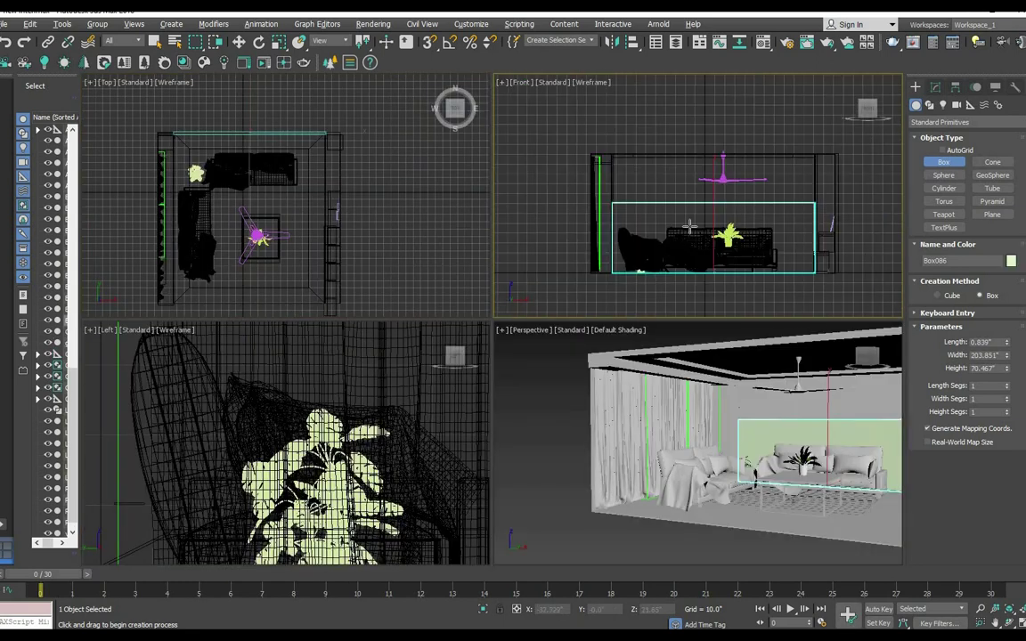
# - Apply the stone material to the panel and add a Box UVW Map sized 126.388 by 110.753
pyautogui.hotkey('alt', 'w')
pyautogui.press('m')
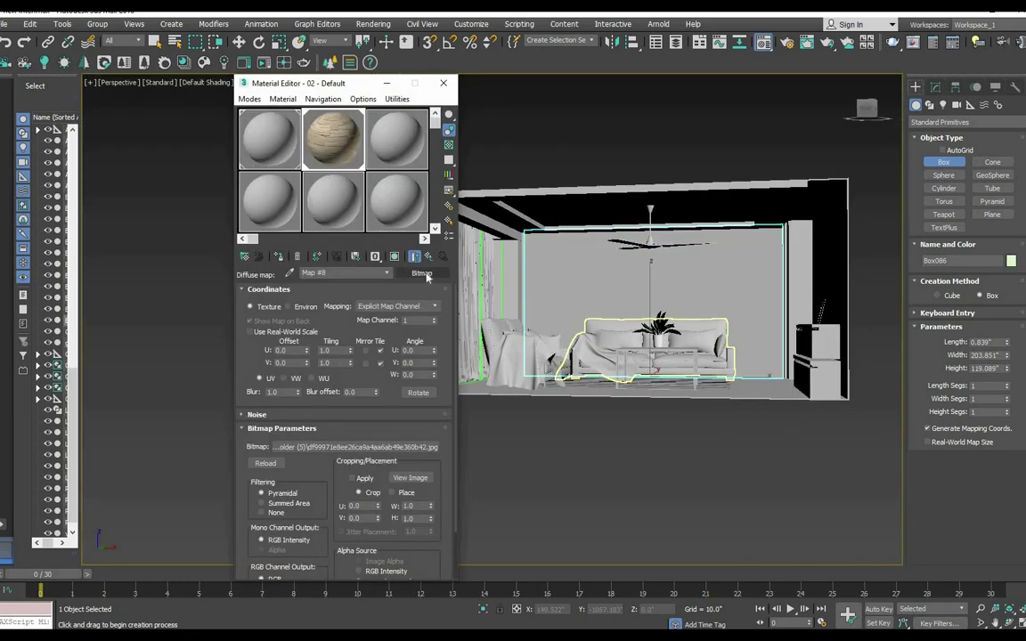
pyautogui.moveTo(333, 138); pyautogui.dragTo(686, 379)
pyautogui.click(935, 86)
pyautogui.click(966, 125)
pyautogui.click(966, 488)
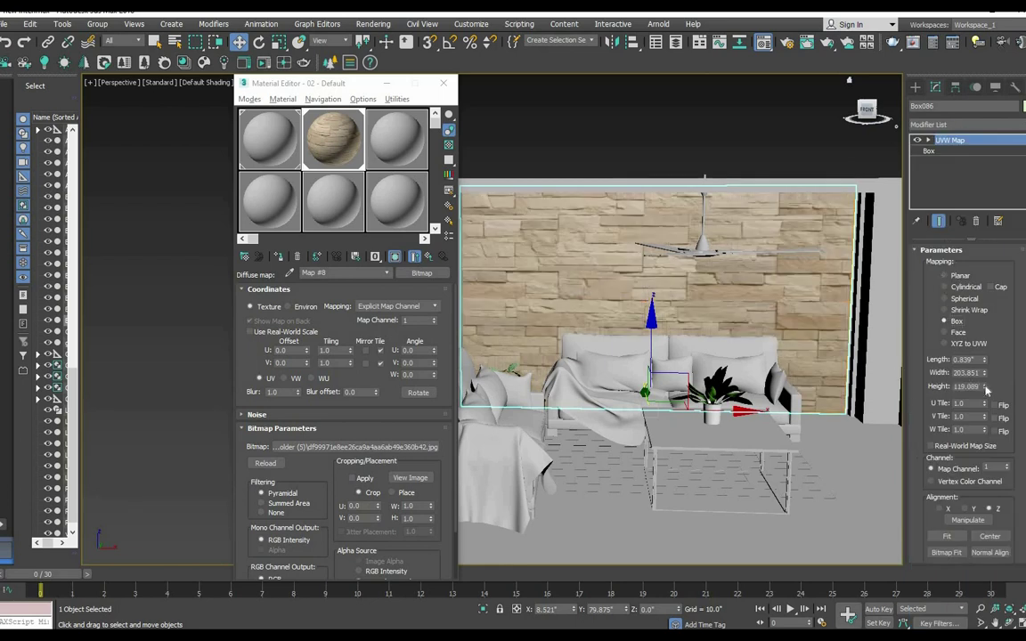
pyautogui.moveTo(983, 374); pyautogui.dragTo(829, 354)
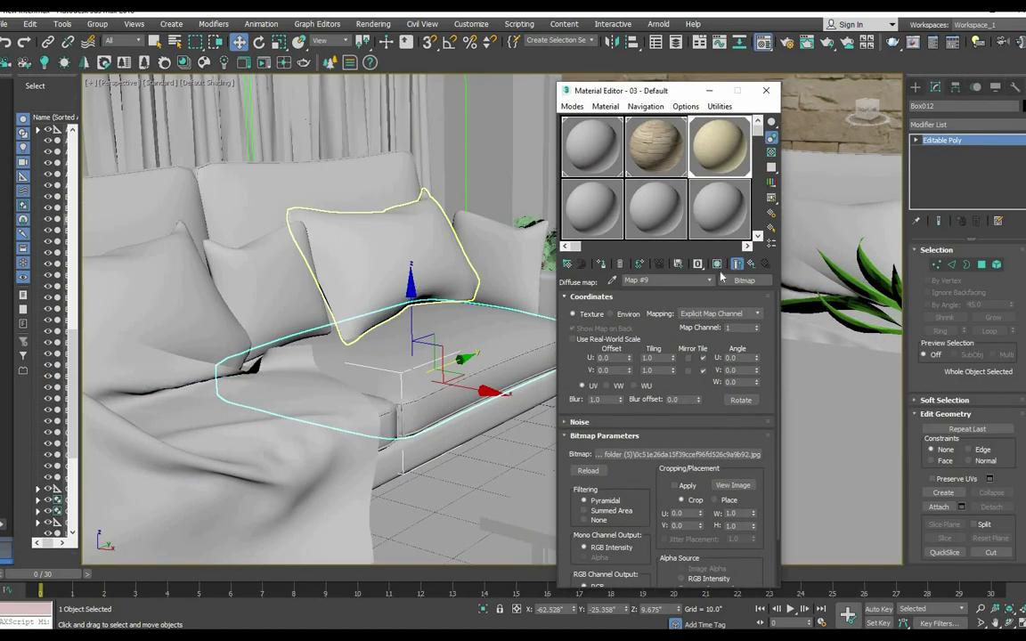
# - Add a UVW Map modifier to the first cushion and show its texture in the viewport
pyautogui.click(717, 264)
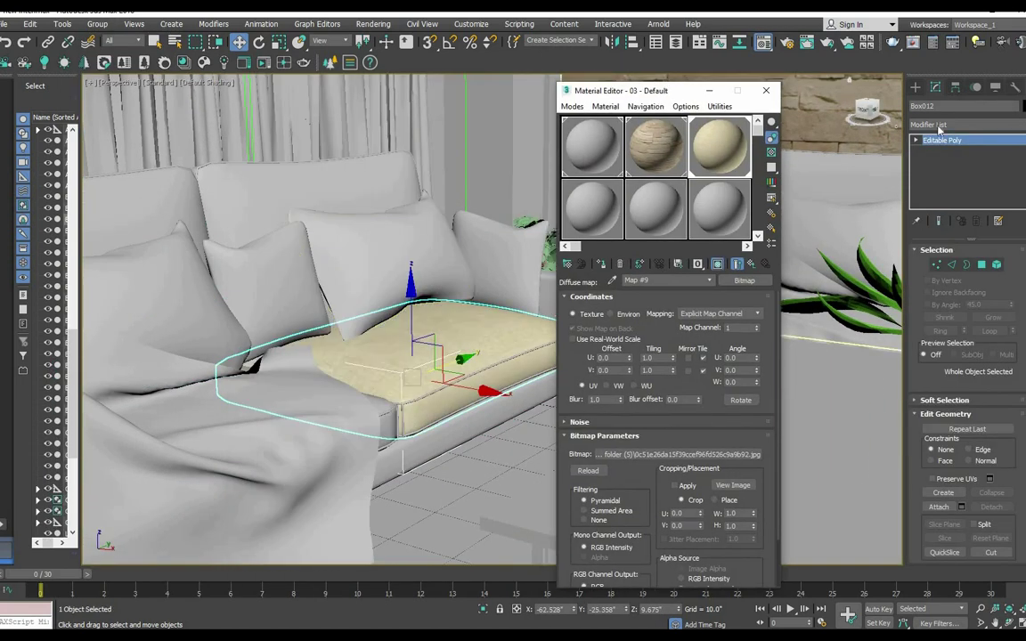
pyautogui.click(966, 125)
pyautogui.click(943, 409)
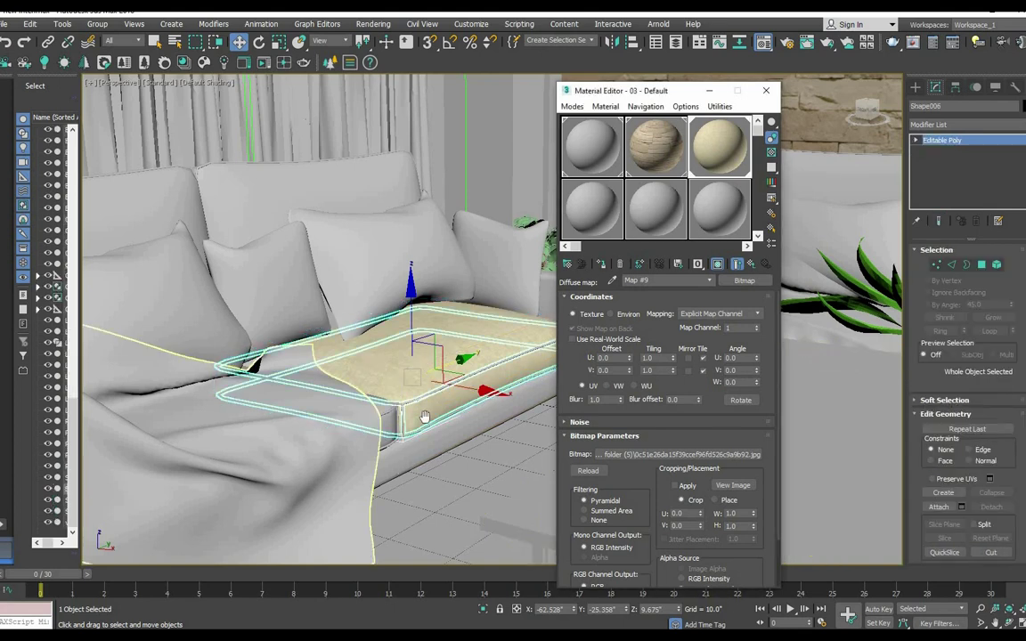
pyautogui.moveTo(437, 387)
pyautogui.keyDown('alt'); pyautogui.mouseDown(button='middle')
pyautogui.moveTo(352, 168)
pyautogui.moveTo(412, 415)
pyautogui.moveTo(382, 338)
pyautogui.mouseUp(button='middle'); pyautogui.keyUp('alt')
pyautogui.scroll(-3, 383, 293)
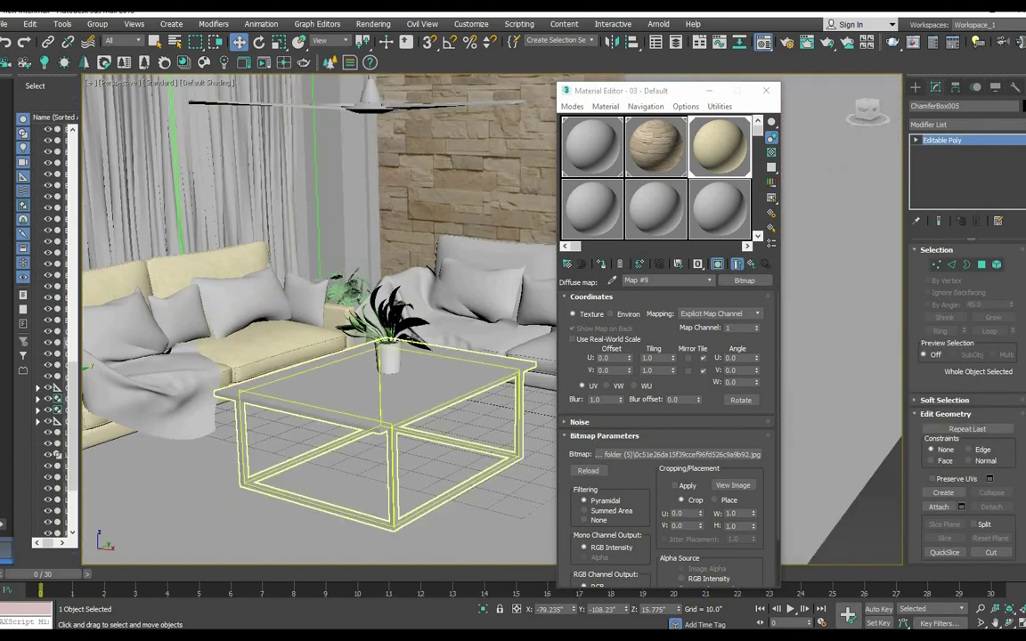
# - Open the right sofa group and add a UVW Map modifier to its seat cushion
pyautogui.click(445, 294)
pyautogui.click(97, 24)
pyautogui.click(138, 67)
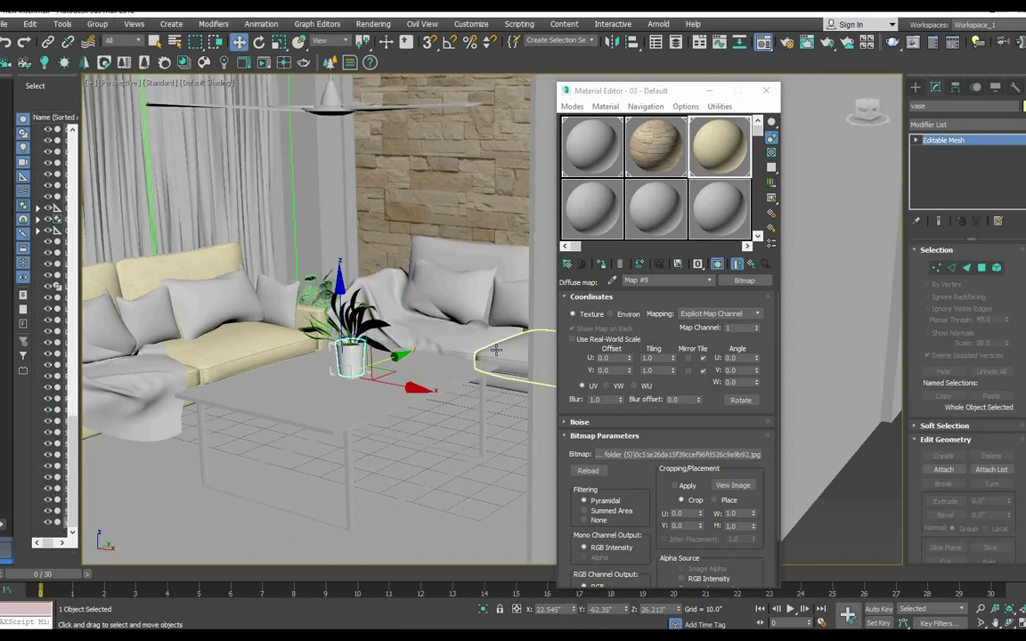
pyautogui.click(473, 354)
pyautogui.scroll(4, 473, 355)
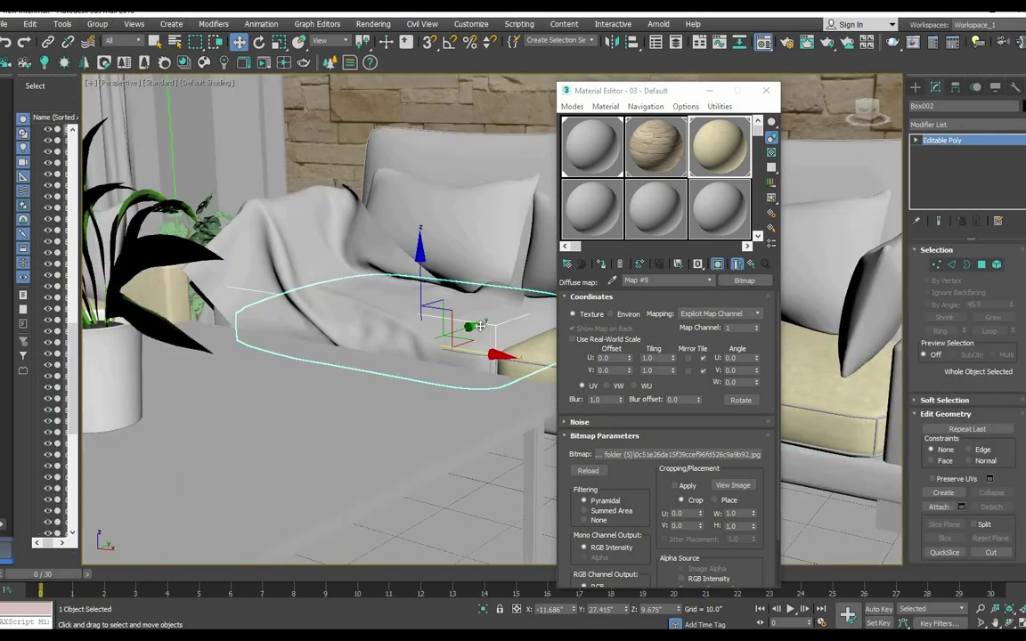
pyautogui.moveTo(470, 325)
pyautogui.keyDown('alt'); pyautogui.mouseDown(button='middle')
pyautogui.moveTo(525, 245)
pyautogui.moveTo(498, 294)
pyautogui.moveTo(420, 308)
pyautogui.mouseUp(button='middle'); pyautogui.keyUp('alt')
pyautogui.click(525, 245)
pyautogui.click(461, 266)
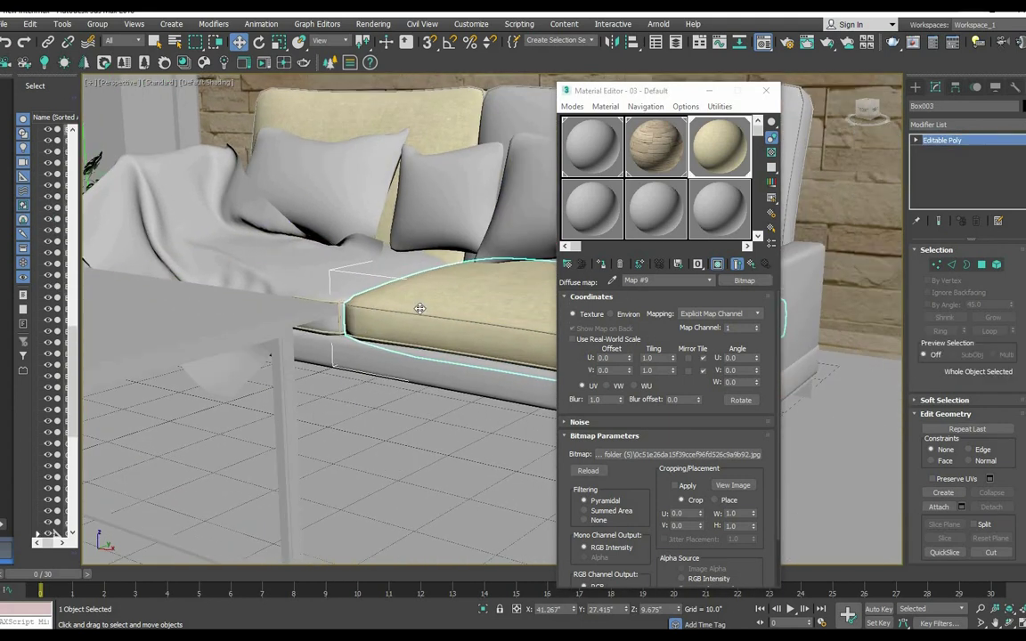
pyautogui.click(966, 125)
pyautogui.write('UVW Map')
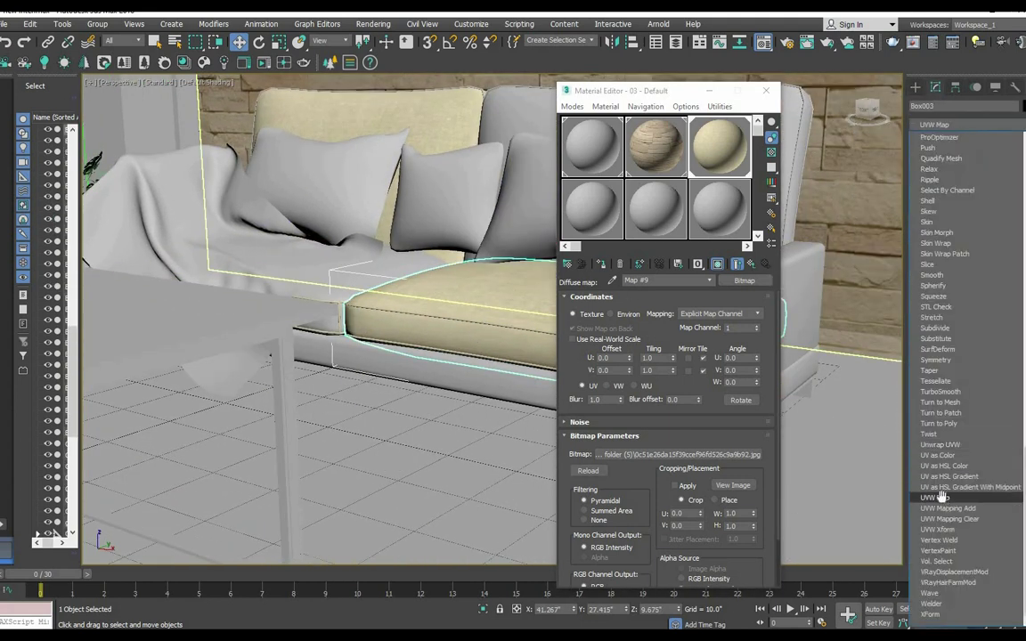
pyautogui.click(957, 488)
# - Select the sofa's back cushion, then orbit out and select the coffee table
pyautogui.click(453, 390)
pyautogui.keyDown('alt'); pyautogui.moveTo(454, 390); pyautogui.dragTo(452, 364, button='middle'); pyautogui.keyUp('alt')
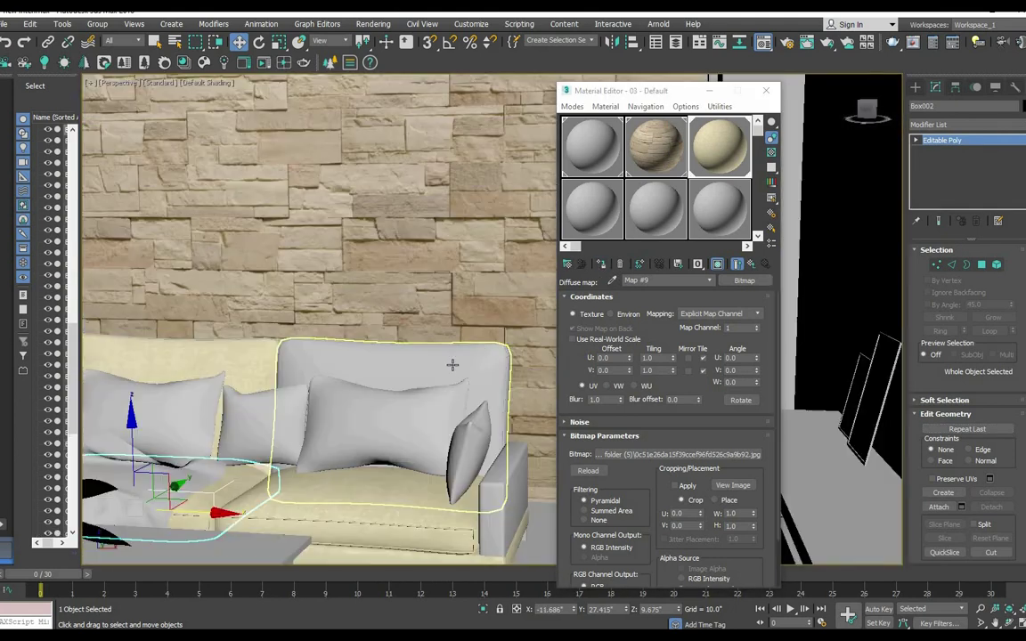
pyautogui.click(454, 358)
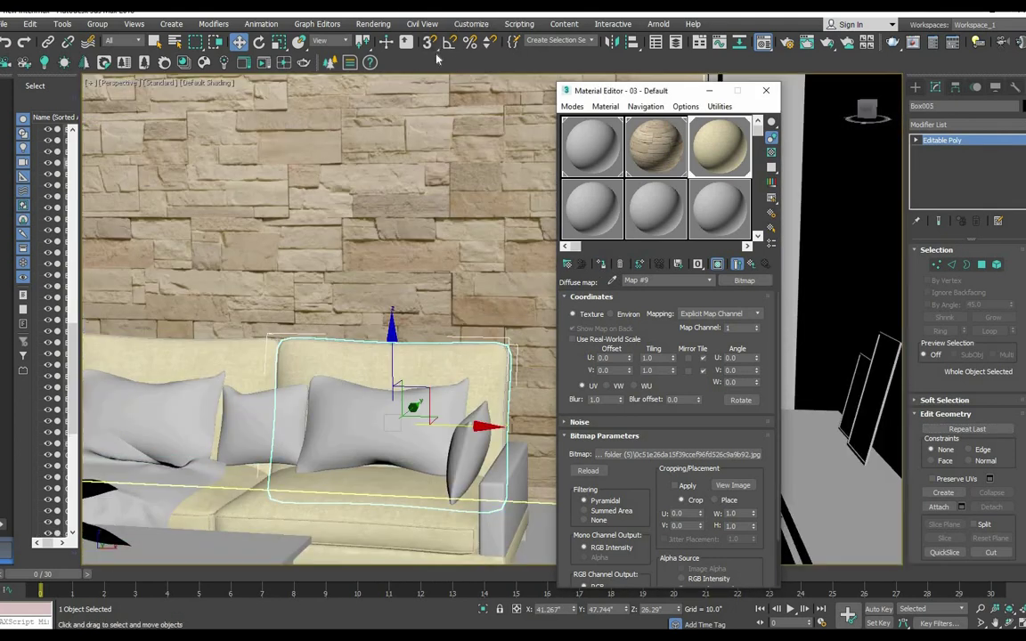
pyautogui.scroll(-5, 365, 402)
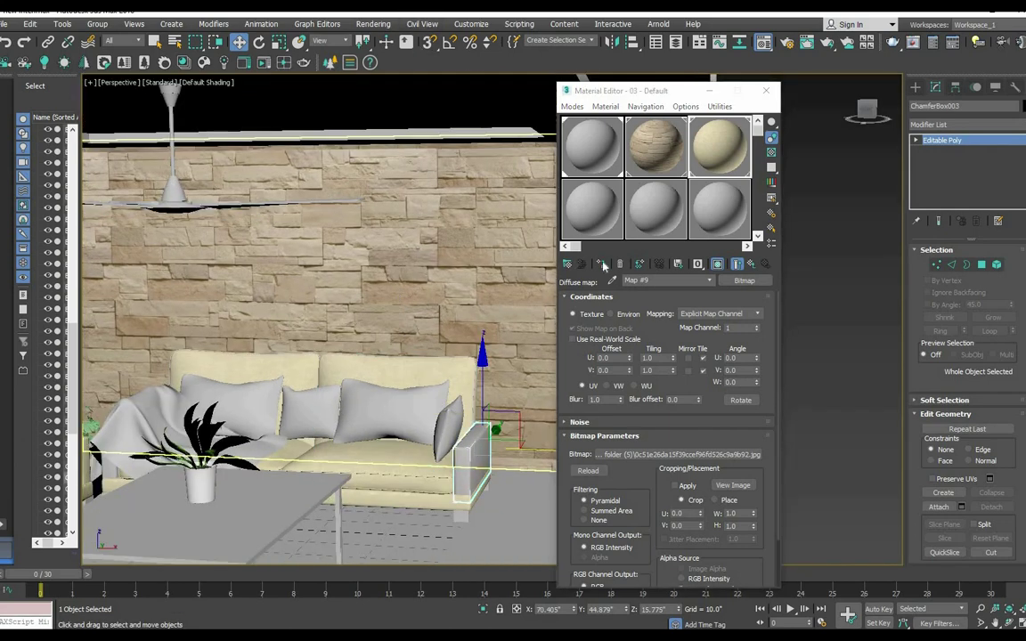
pyautogui.keyDown('alt'); pyautogui.moveTo(365, 402); pyautogui.dragTo(339, 431, button='middle'); pyautogui.keyUp('alt')
pyautogui.click(338, 431)
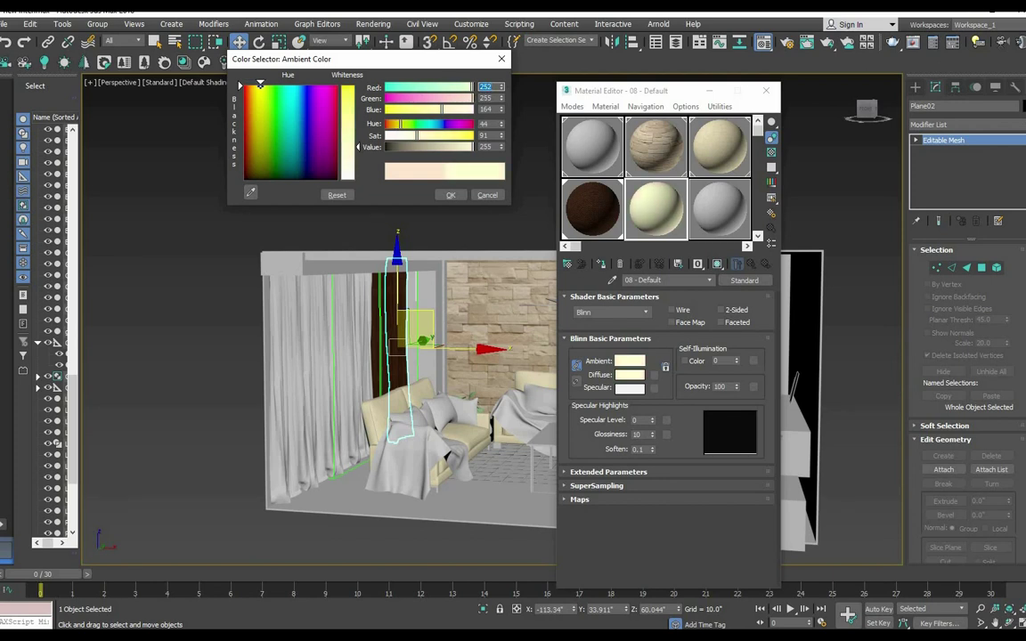
# - Confirm the ambient colour R255 G230 B164, then select room shell Box001 and view it from above
pyautogui.click(452, 196)
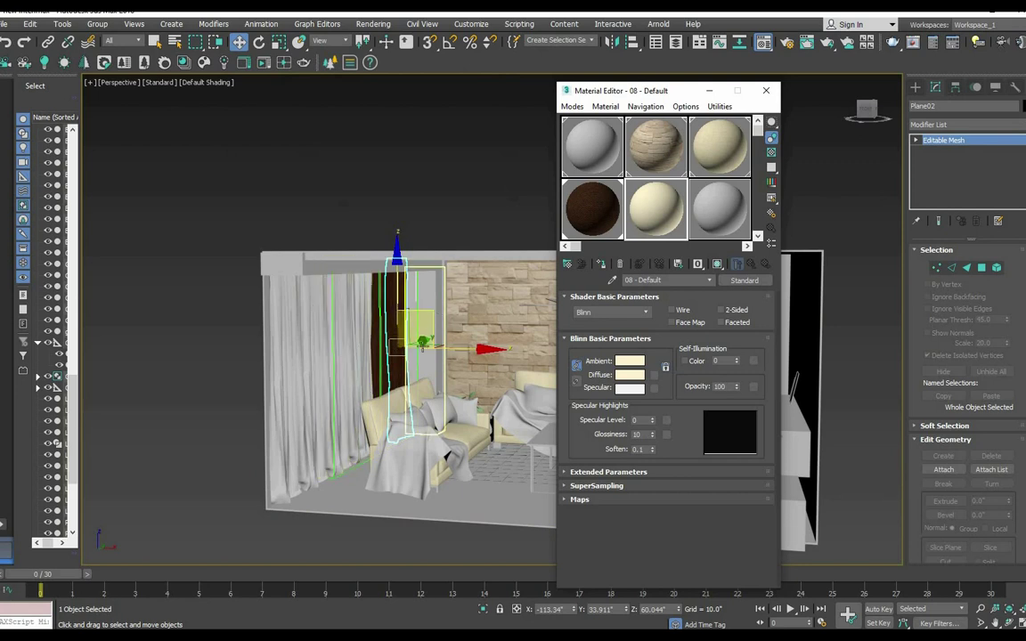
pyautogui.click(322, 450)
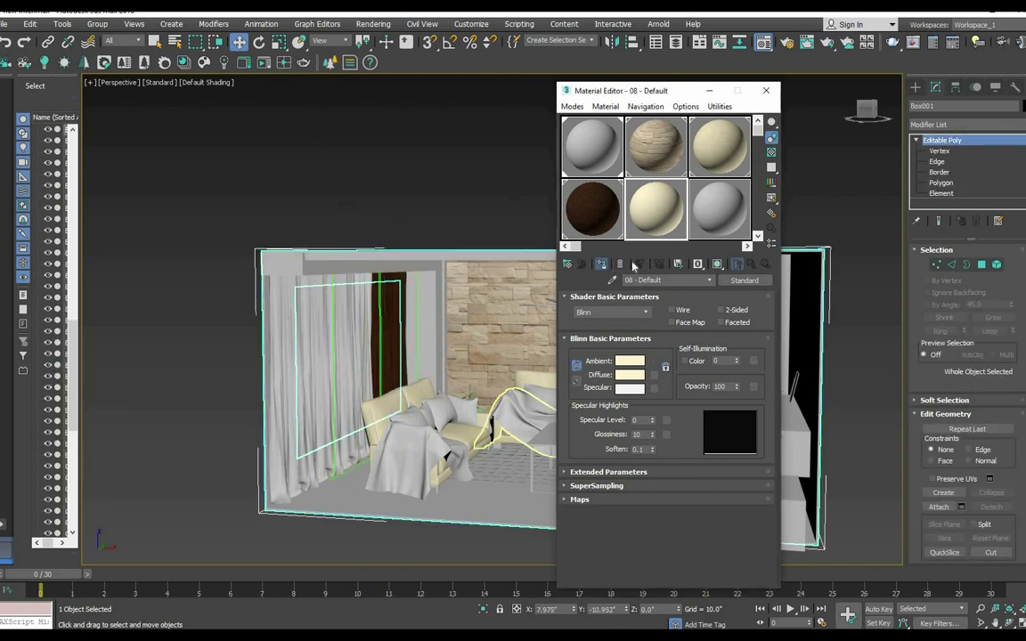
pyautogui.moveTo(357, 293)
pyautogui.keyDown('alt'); pyautogui.mouseDown(button='middle')
pyautogui.moveTo(341, 343)
pyautogui.moveTo(388, 409)
pyautogui.mouseUp(button='middle'); pyautogui.keyUp('alt')
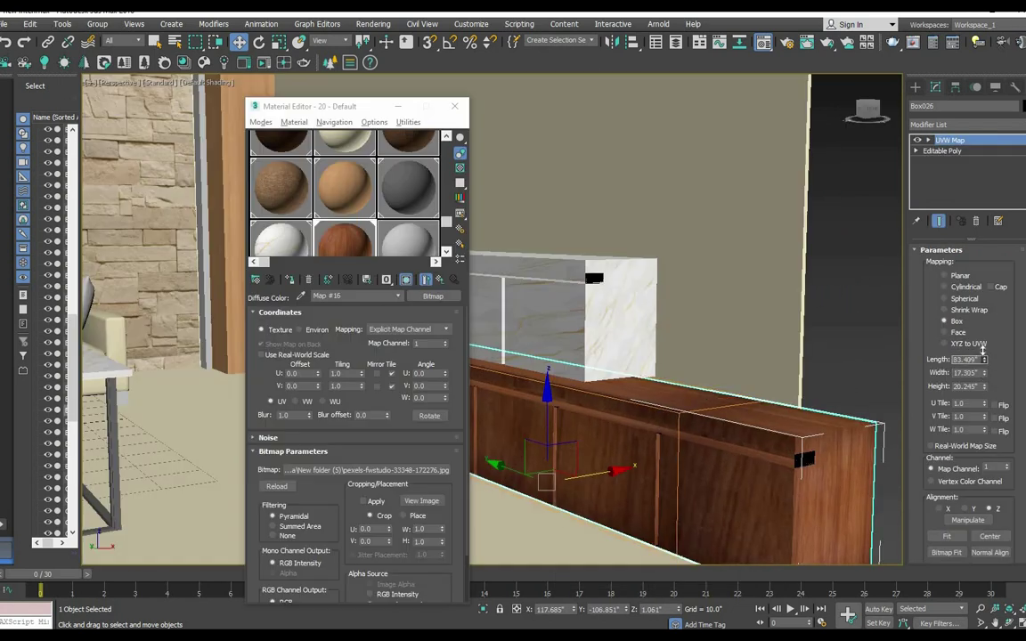
# - Clear the selection, frame the sofa, run a V-Ray render and open the Material Editor
pyautogui.click(855, 267)
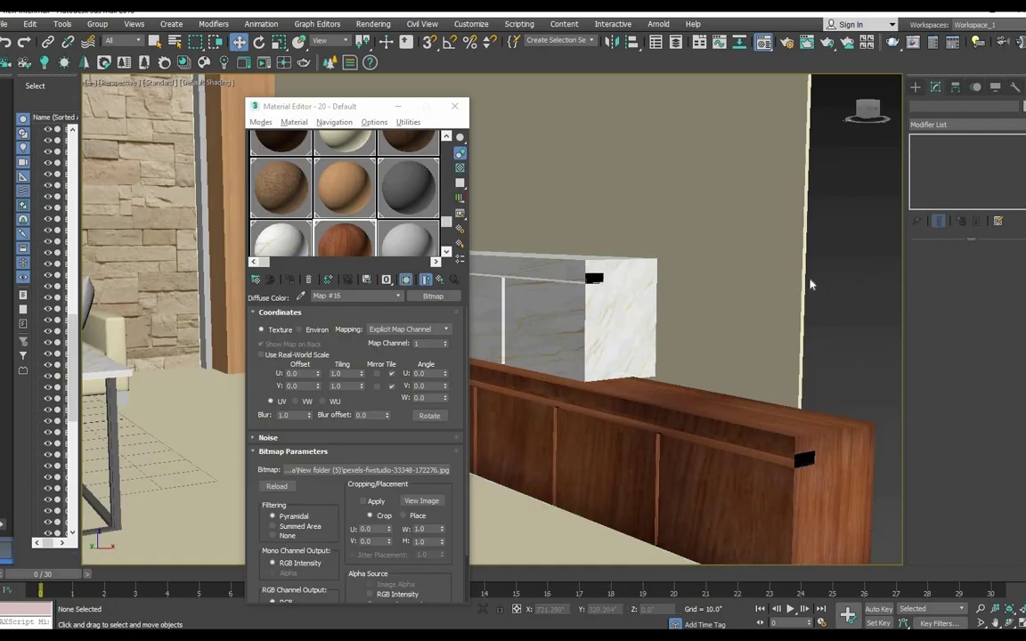
pyautogui.keyDown('alt'); pyautogui.moveTo(570, 267); pyautogui.dragTo(398, 242, button='middle'); pyautogui.keyUp('alt')
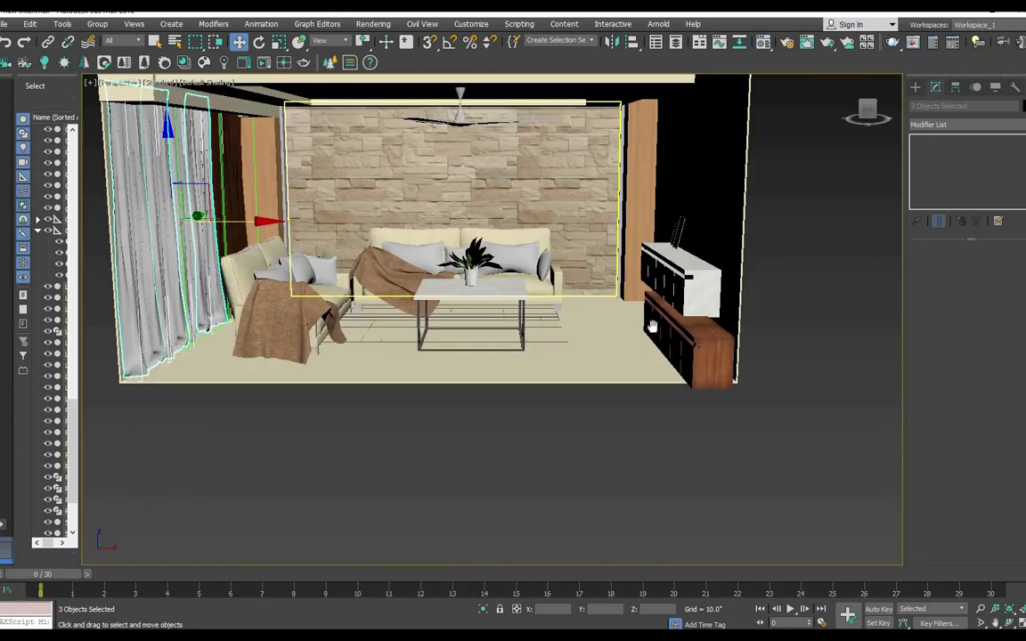
pyautogui.hotkey('shift', 'q')
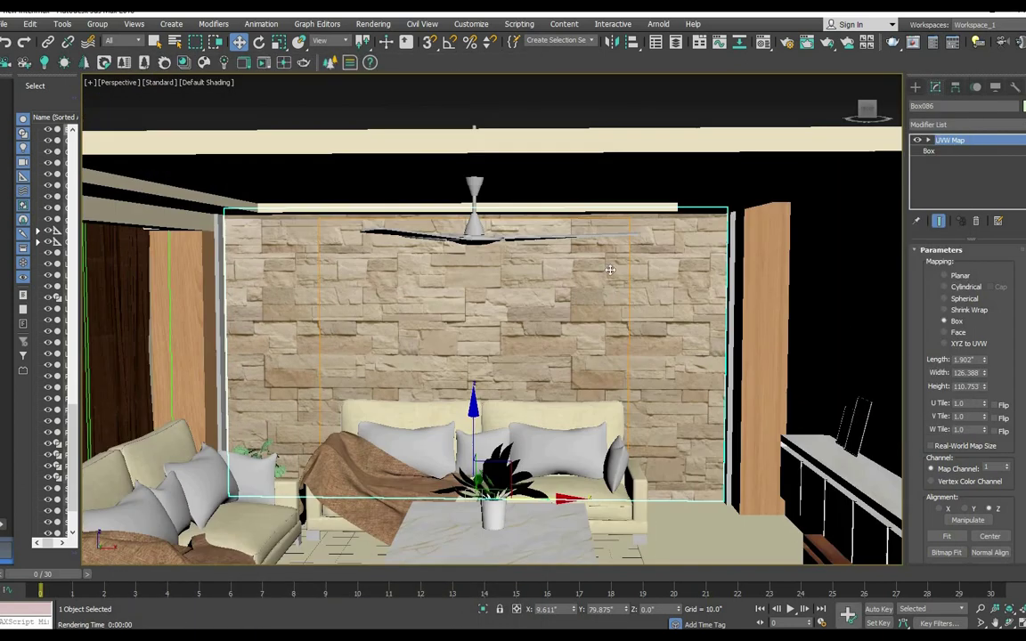
pyautogui.press('m')
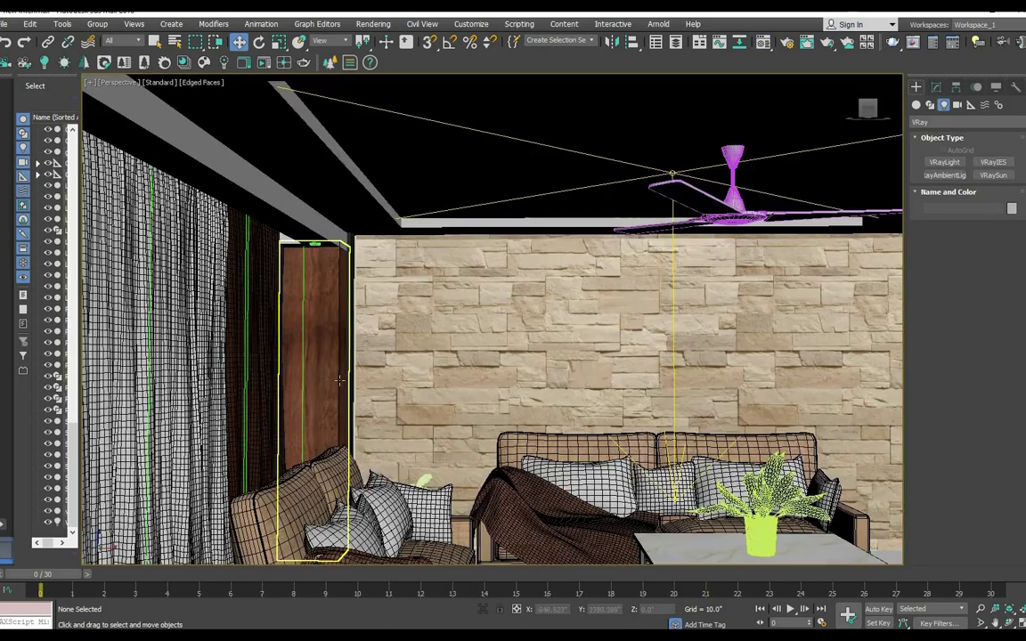
# - Create a disc VRayLight and move it into position under the ceiling fixture
pyautogui.hotkey('alt', 'w')
pyautogui.click(943, 162)
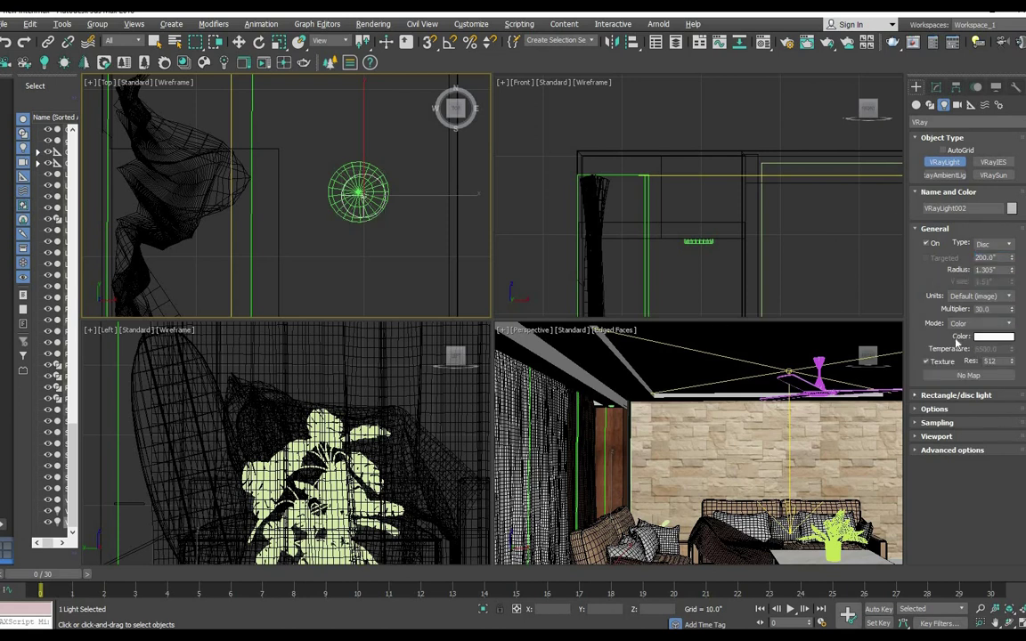
pyautogui.scroll(2, 322, 154)
pyautogui.press('w')
pyautogui.scroll(2, 323, 154)
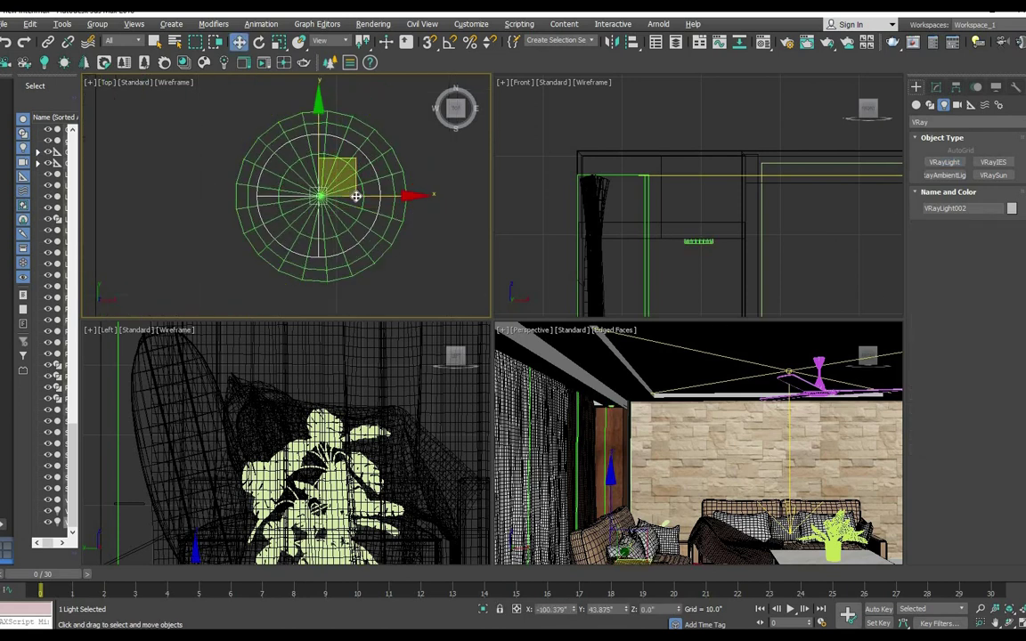
pyautogui.moveTo(355, 196); pyautogui.dragTo(335, 147)
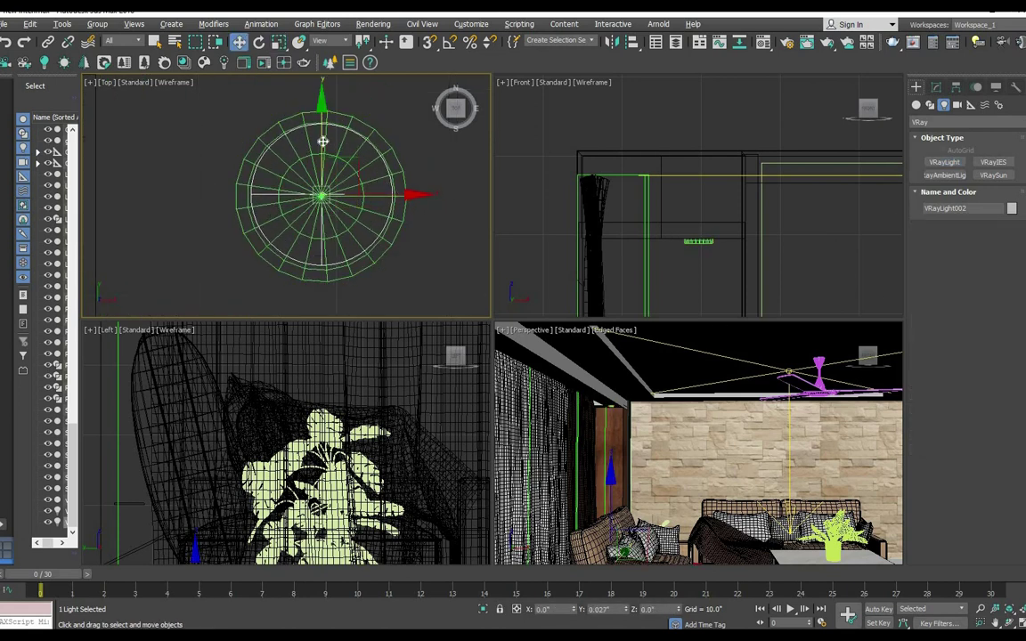
pyautogui.scroll(-2, 651, 226)
pyautogui.scroll(-2, 651, 226)
pyautogui.scroll(3, 650, 226)
pyautogui.scroll(2, 651, 226)
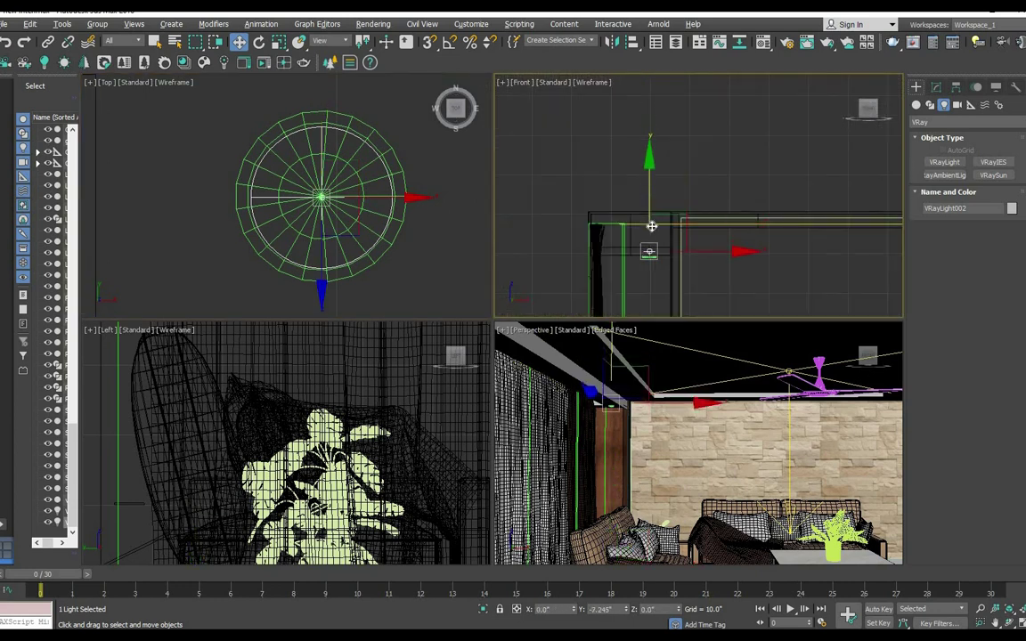
pyautogui.scroll(2, 646, 156)
# - Group the disc light together with its ceiling fixture
pyautogui.click(628, 214)
pyautogui.press('m')
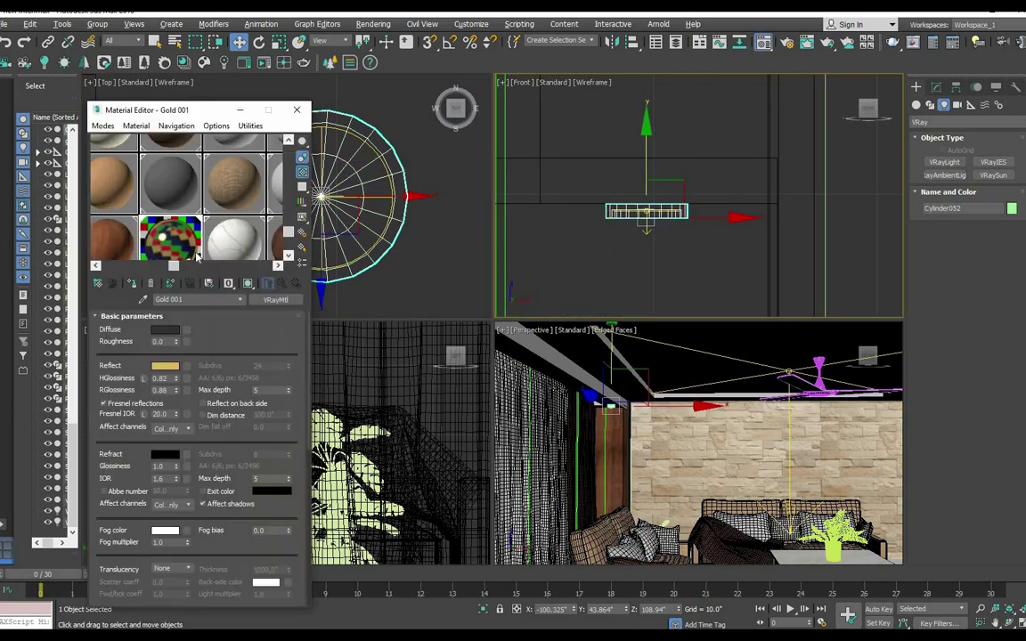
pyautogui.click(297, 109)
pyautogui.click(265, 247)
pyautogui.click(936, 87)
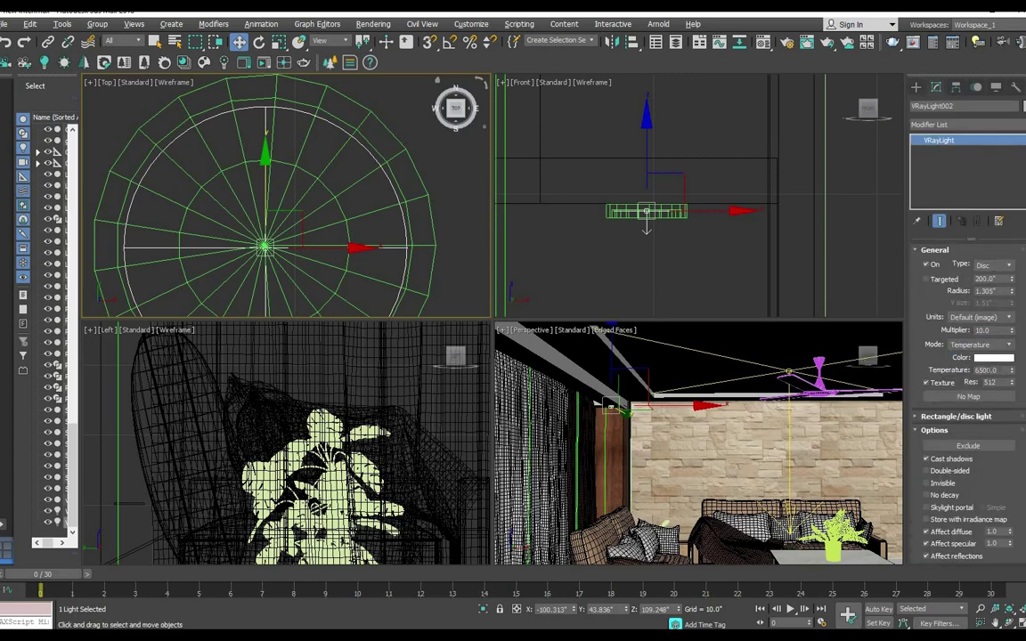
pyautogui.click(602, 200)
pyautogui.keyDown('ctrl'); pyautogui.click(647, 212); pyautogui.keyUp('ctrl')
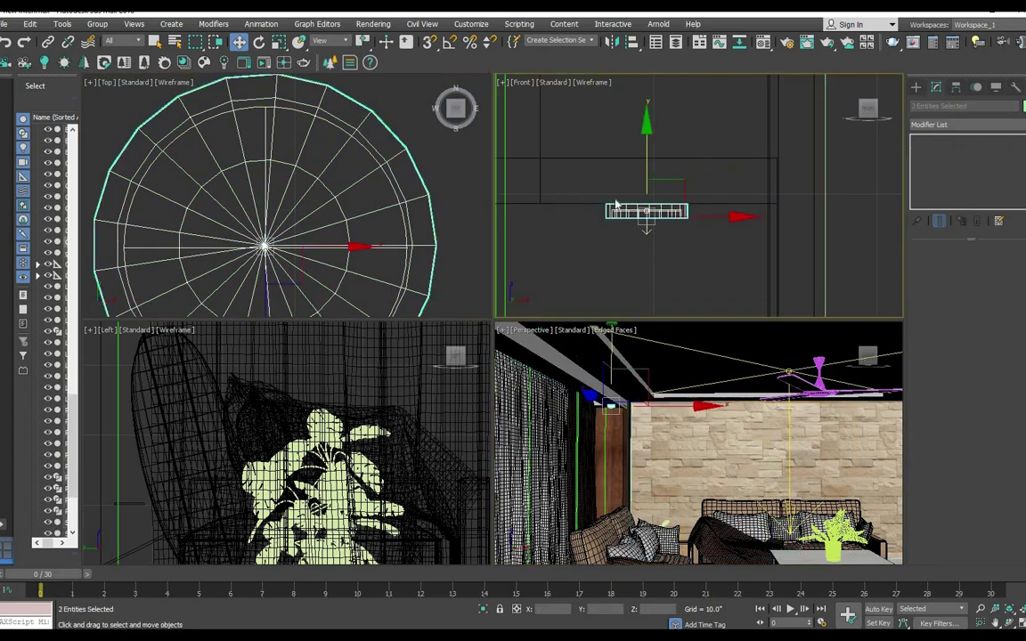
pyautogui.press('z')
pyautogui.click(97, 24)
pyautogui.click(100, 45)
pyautogui.click(521, 344)
# - Clone the light group as instances, placing a copy on the room's right side
pyautogui.hotkey('alt', 'w')
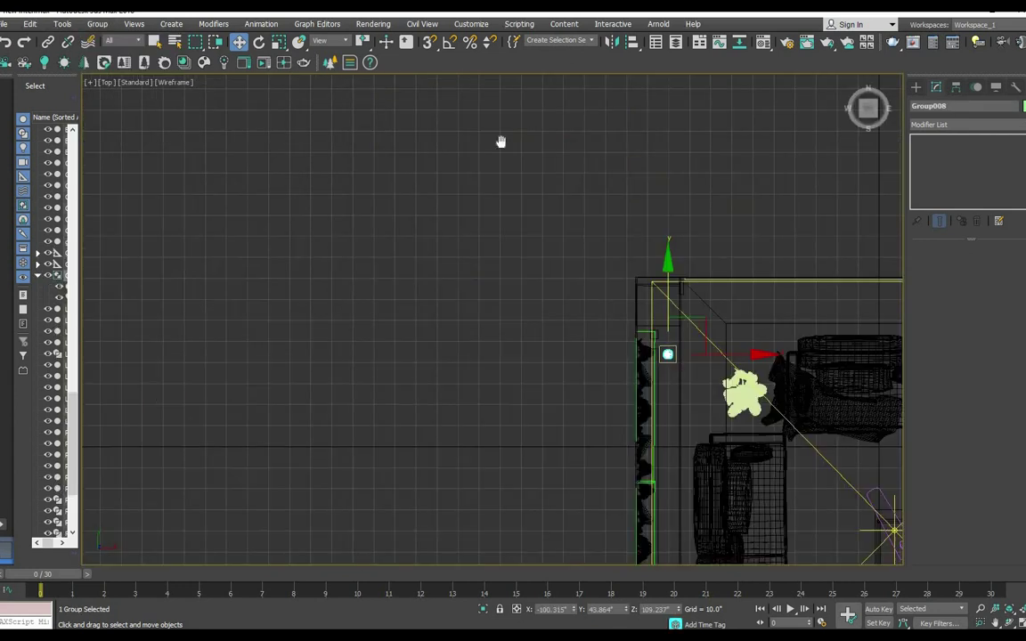
pyautogui.hotkey('ctrl', 'v')
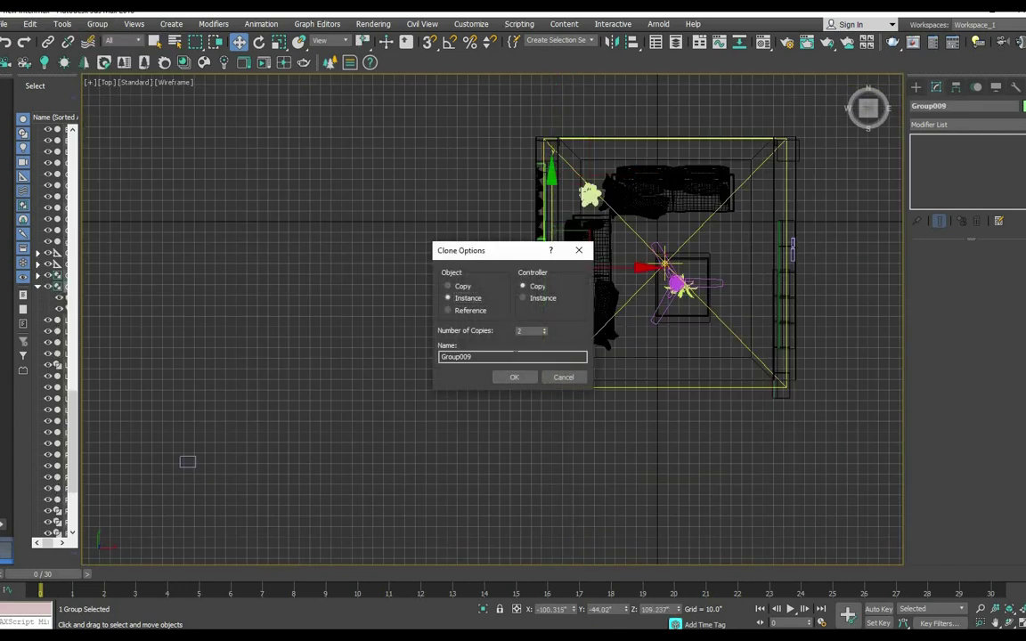
pyautogui.press('Return')
pyautogui.scroll(4, 550, 297)
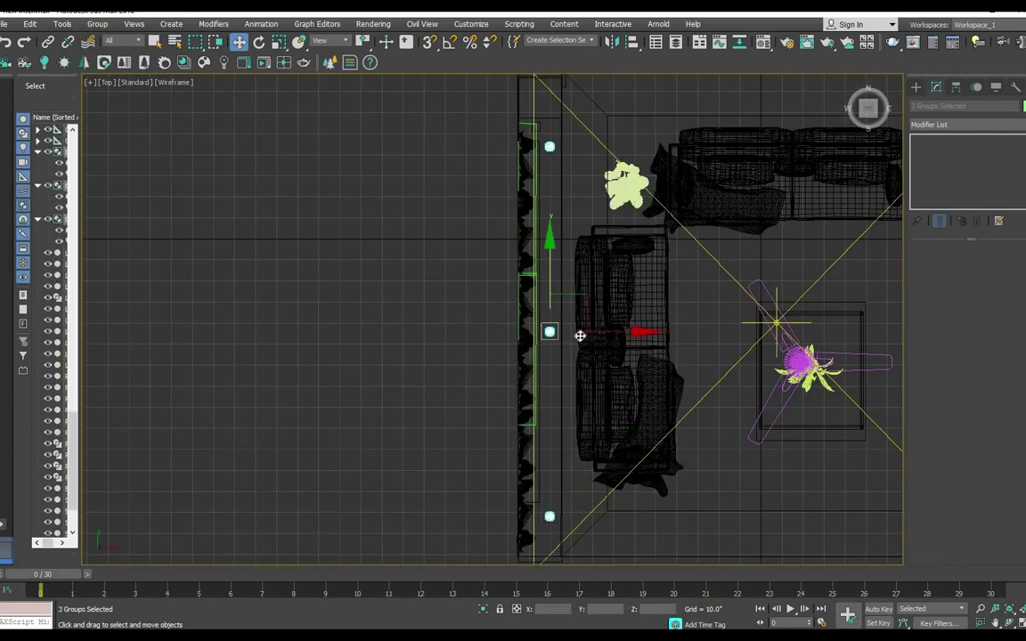
pyautogui.scroll(-4, 579, 336)
pyautogui.keyDown('shift'); pyautogui.moveTo(570, 336); pyautogui.dragTo(737, 336); pyautogui.keyUp('shift')
pyautogui.press('Return')
pyautogui.scroll(3, 779, 333)
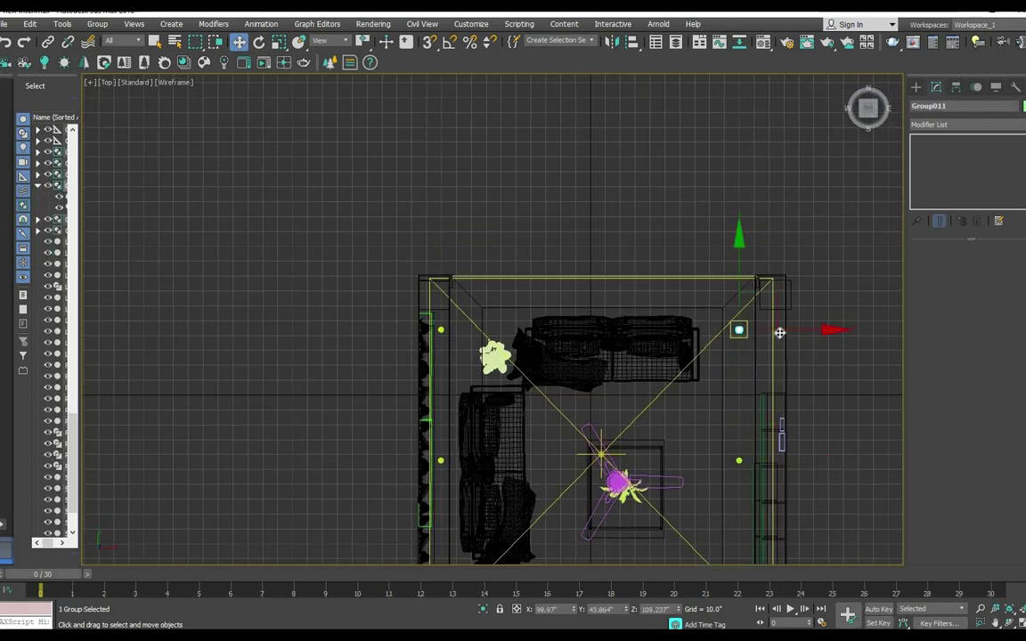
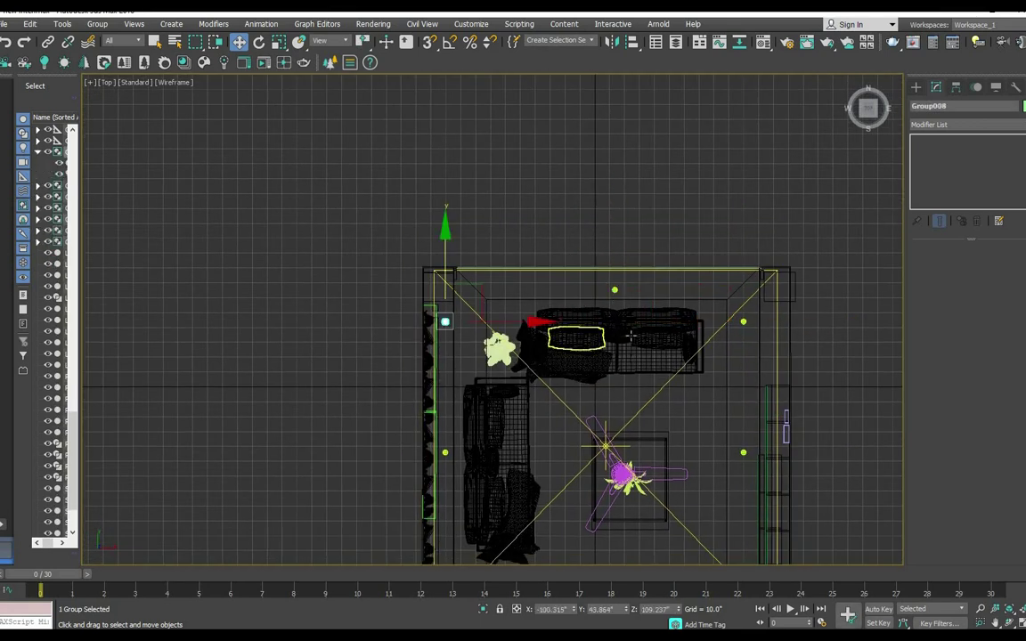
# - Maximize the Perspective view, select the stone feature wall and run a V-Ray render
pyautogui.hotkey('alt', 'w')
pyautogui.rightClick(694, 427)
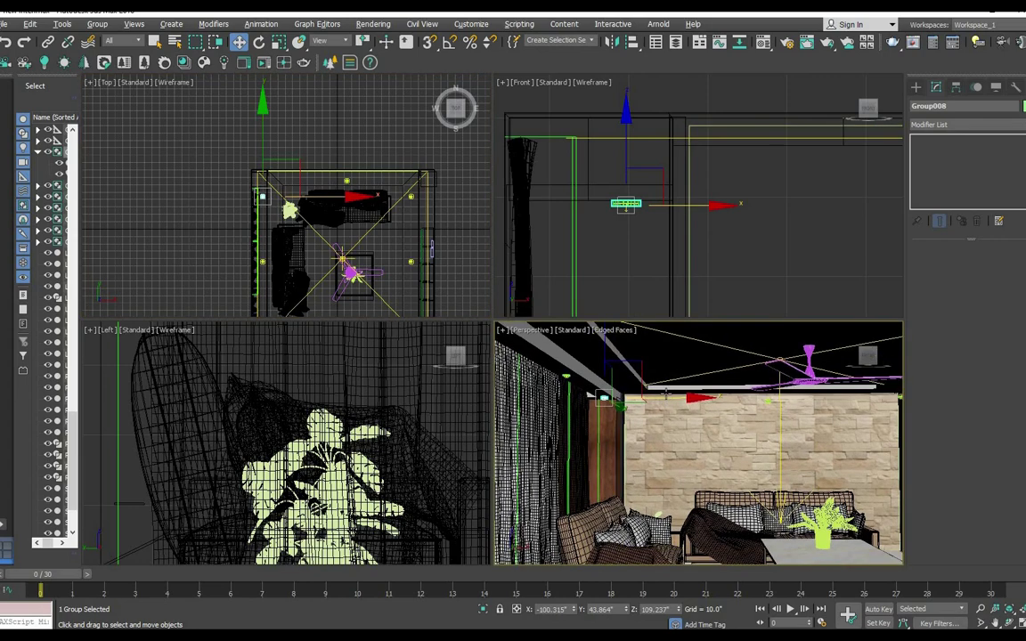
pyautogui.hotkey('alt', 'w')
pyautogui.scroll(-3, 490, 312)
pyautogui.click(534, 267)
pyautogui.click(372, 24)
pyautogui.click(383, 46)
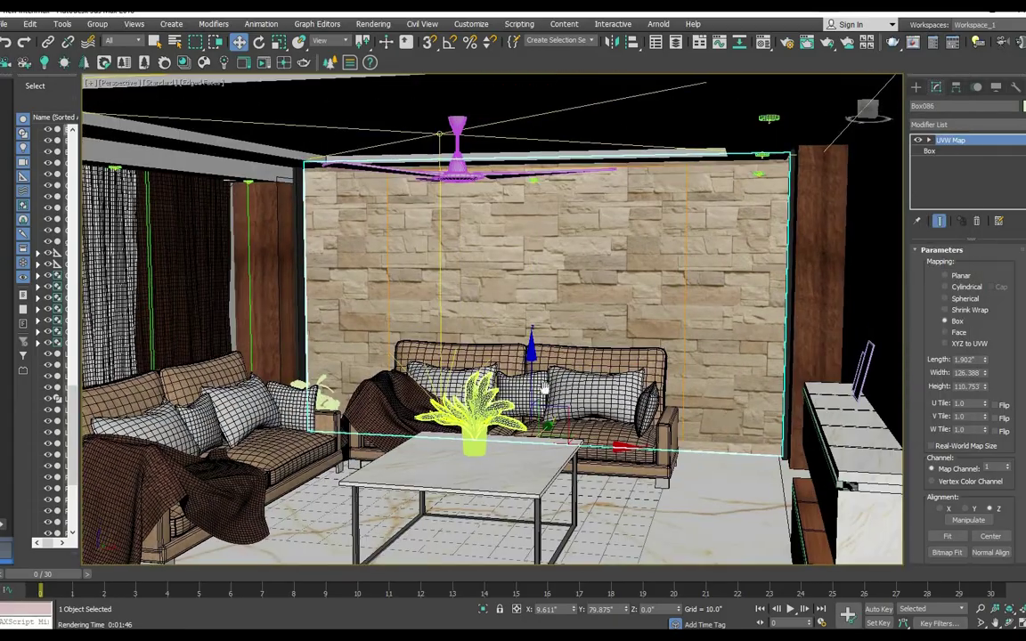
# - Orbit up to the ceiling beam, start a quick render, then stop it
pyautogui.keyDown('alt'); pyautogui.moveTo(544, 388); pyautogui.dragTo(523, 372, button='middle'); pyautogui.keyUp('alt')
pyautogui.scroll(-5, 610, 248)
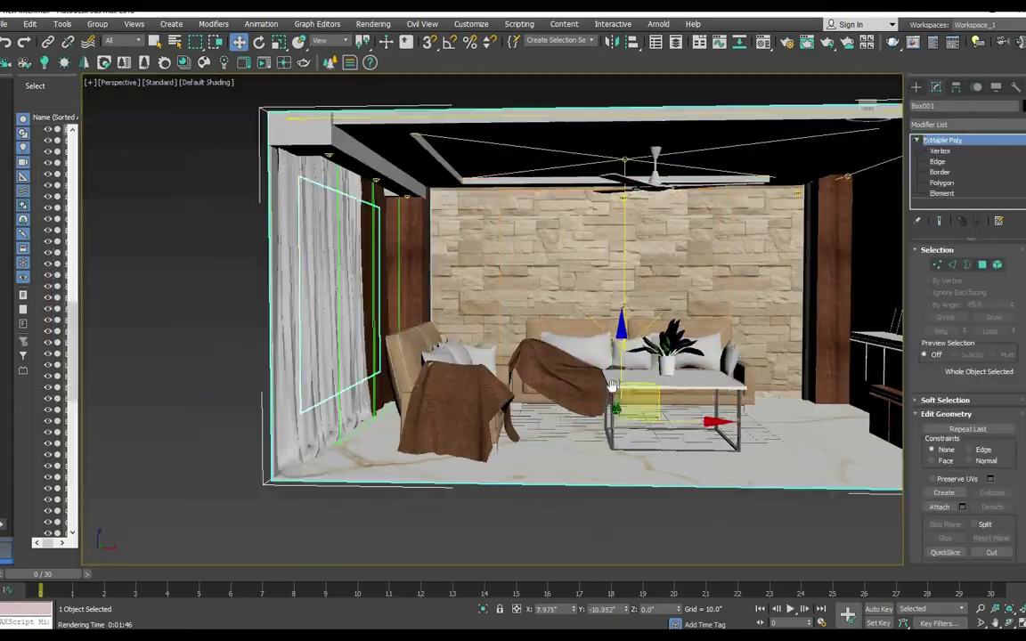
pyautogui.scroll(2, 513, 400)
pyautogui.scroll(3, 512, 400)
pyautogui.keyDown('alt'); pyautogui.moveTo(513, 427); pyautogui.dragTo(513, 400, button='middle'); pyautogui.keyUp('alt')
pyautogui.hotkey('ctrl', 'z')
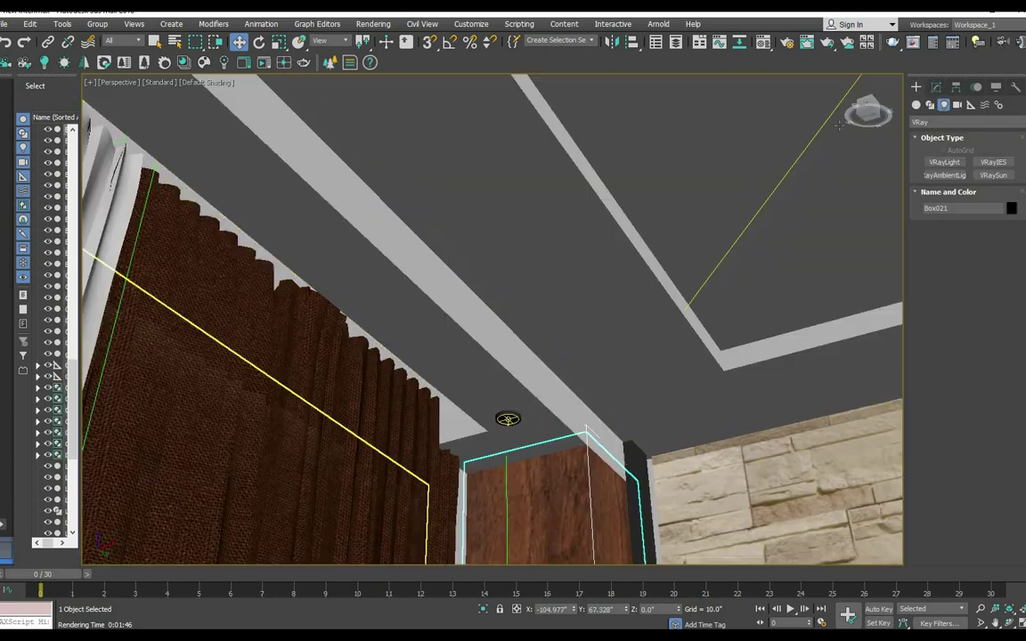
pyautogui.hotkey('shift', 'q')
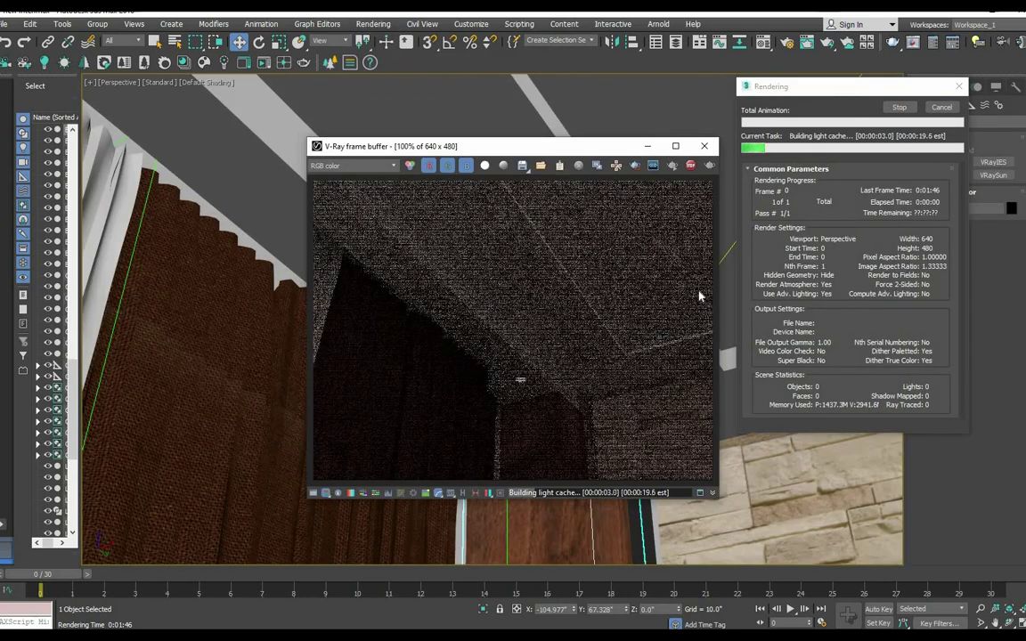
pyautogui.click(897, 108)
# - Raise one ceiling light fixture higher toward the ceiling
pyautogui.moveTo(572, 297)
pyautogui.keyDown('alt'); pyautogui.mouseDown(button='middle')
pyautogui.moveTo(552, 357)
pyautogui.moveTo(580, 308)
pyautogui.mouseUp(button='middle'); pyautogui.keyUp('alt')
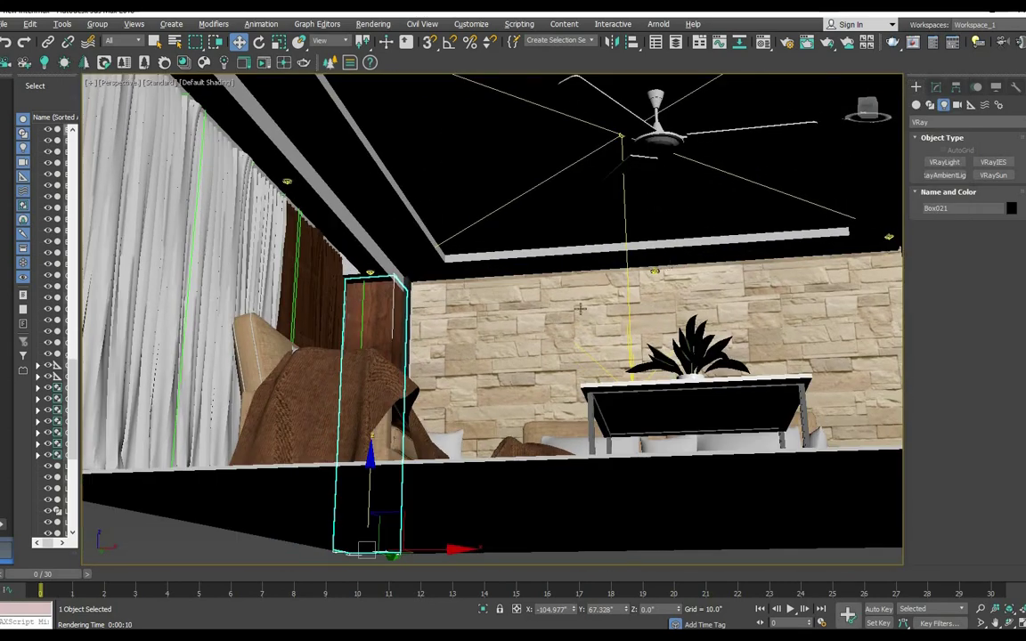
pyautogui.scroll(5, 580, 309)
pyautogui.moveTo(550, 257)
pyautogui.mouseDown()
pyautogui.moveTo(554, 200)
pyautogui.moveTo(573, 151)
pyautogui.moveTo(580, 163)
pyautogui.mouseUp()
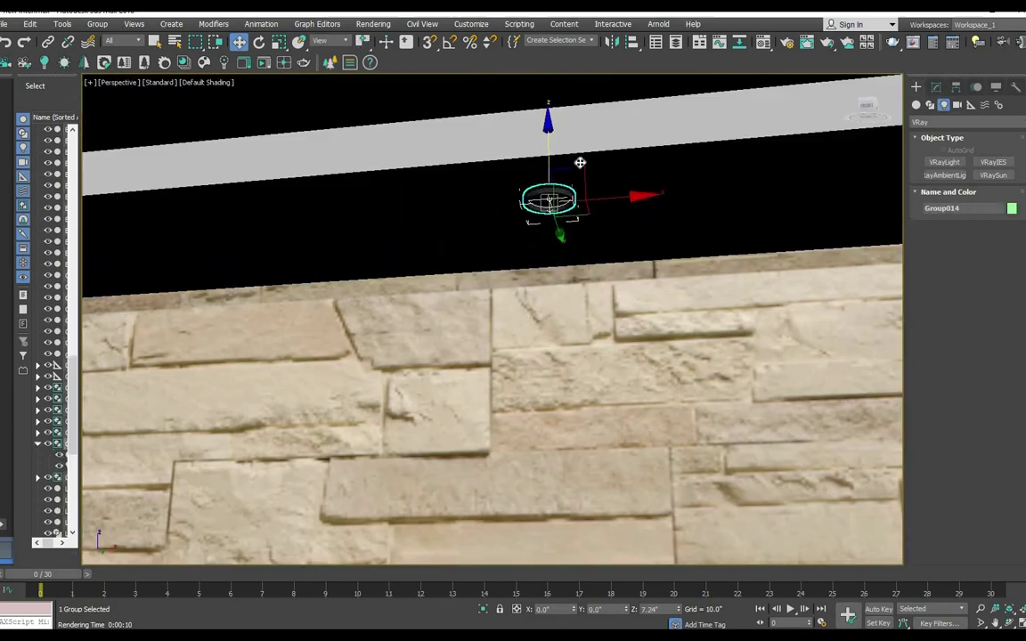
pyautogui.moveTo(580, 162)
pyautogui.keyDown('alt'); pyautogui.mouseDown(button='middle')
pyautogui.moveTo(579, 252)
pyautogui.moveTo(645, 398)
pyautogui.moveTo(534, 373)
pyautogui.mouseUp(button='middle'); pyautogui.keyUp('alt')
pyautogui.click(578, 252)
pyautogui.scroll(-3, 579, 252)
pyautogui.scroll(3, 534, 374)
# - Shift the three downlight fixtures beside the curtains sideways along X, then deselect them
pyautogui.click(366, 370)
pyautogui.keyDown('alt'); pyautogui.moveTo(366, 370); pyautogui.dragTo(334, 330, button='middle'); pyautogui.keyUp('alt')
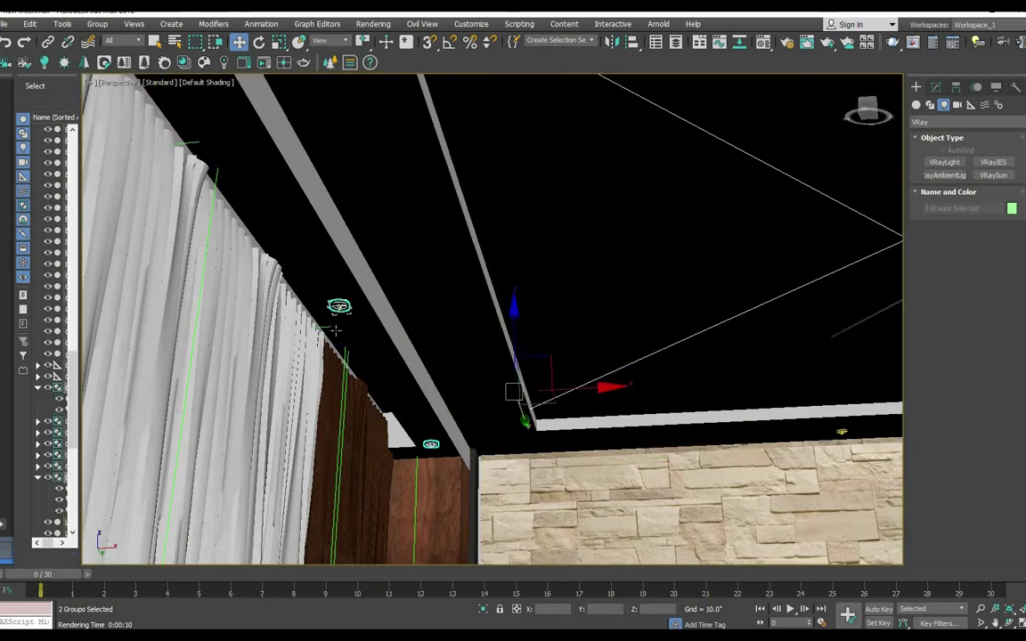
pyautogui.scroll(-3, 336, 331)
pyautogui.keyDown('ctrl'); pyautogui.click(222, 145); pyautogui.keyUp('ctrl')
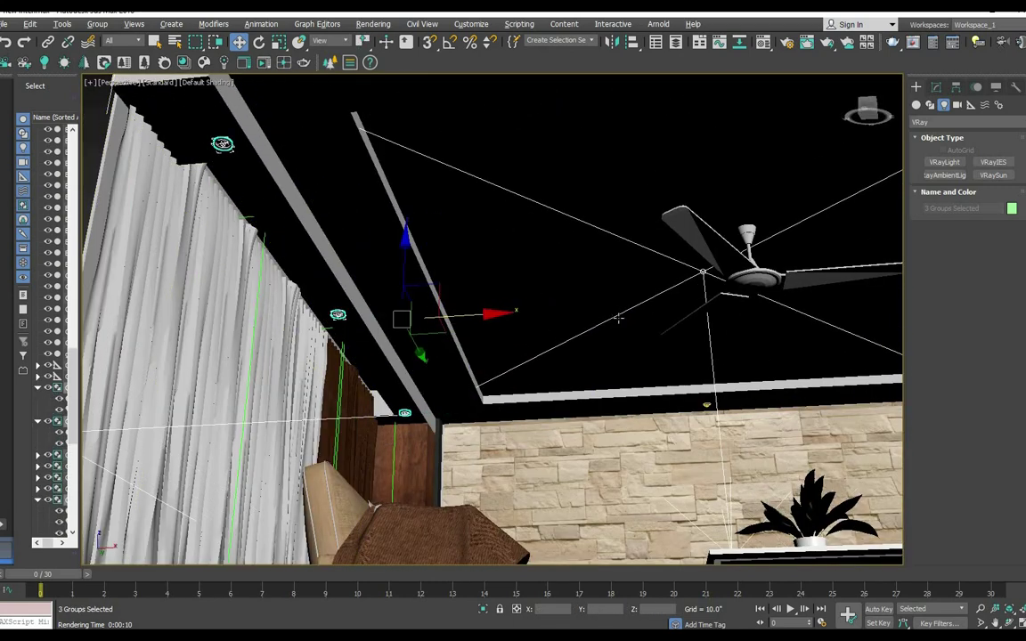
pyautogui.moveTo(483, 313); pyautogui.dragTo(552, 310)
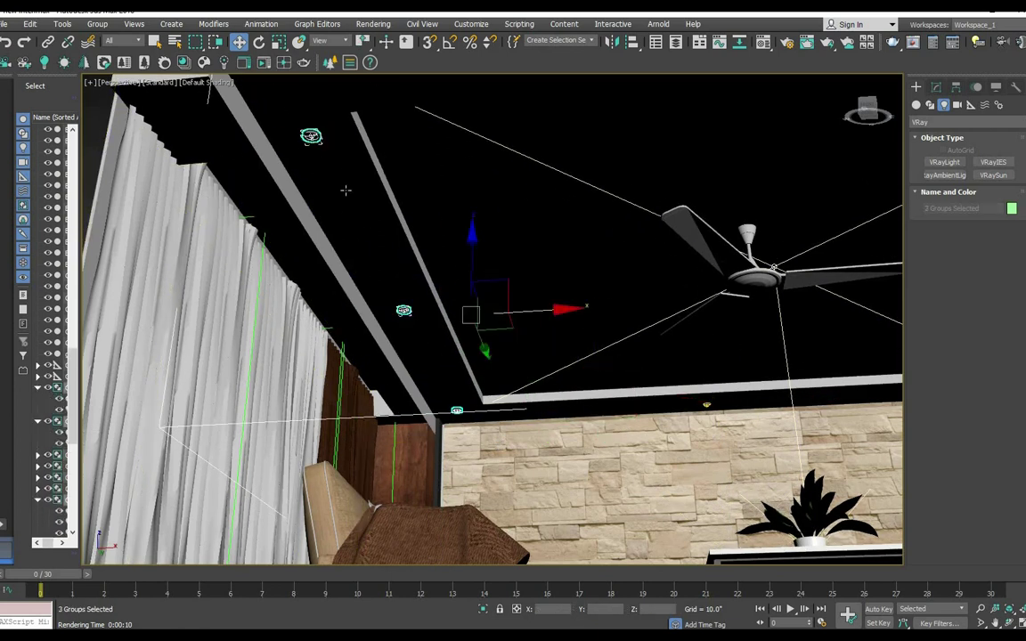
pyautogui.keyDown('alt'); pyautogui.moveTo(345, 190); pyautogui.dragTo(401, 143, button='middle'); pyautogui.keyUp('alt')
pyautogui.click(425, 107)
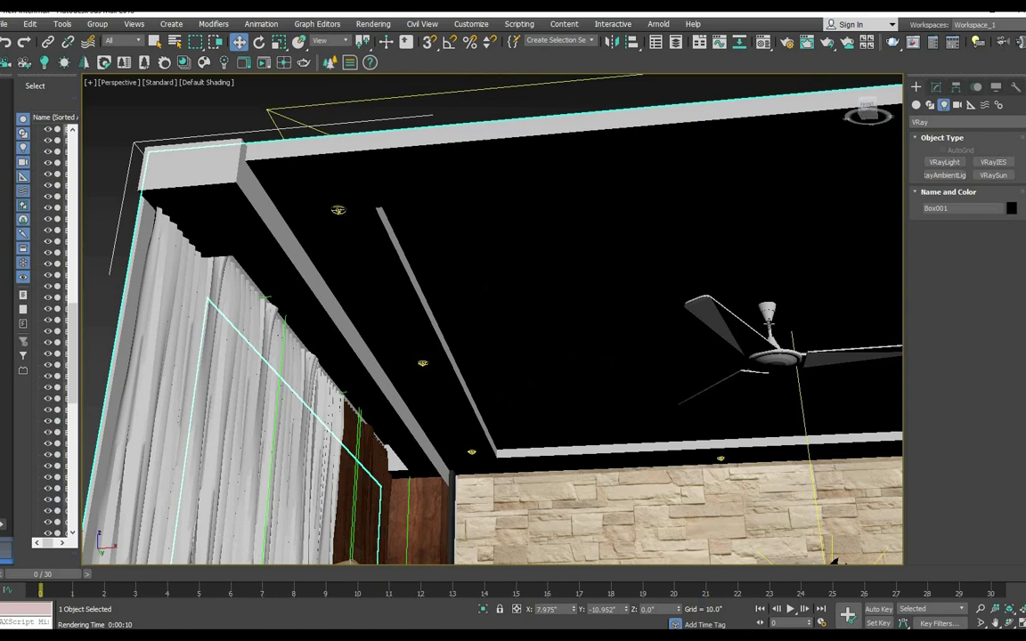
# - Select and frame the ceiling light groups facing the stone wall
pyautogui.click(426, 108)
pyautogui.press('z')
pyautogui.scroll(3, 723, 323)
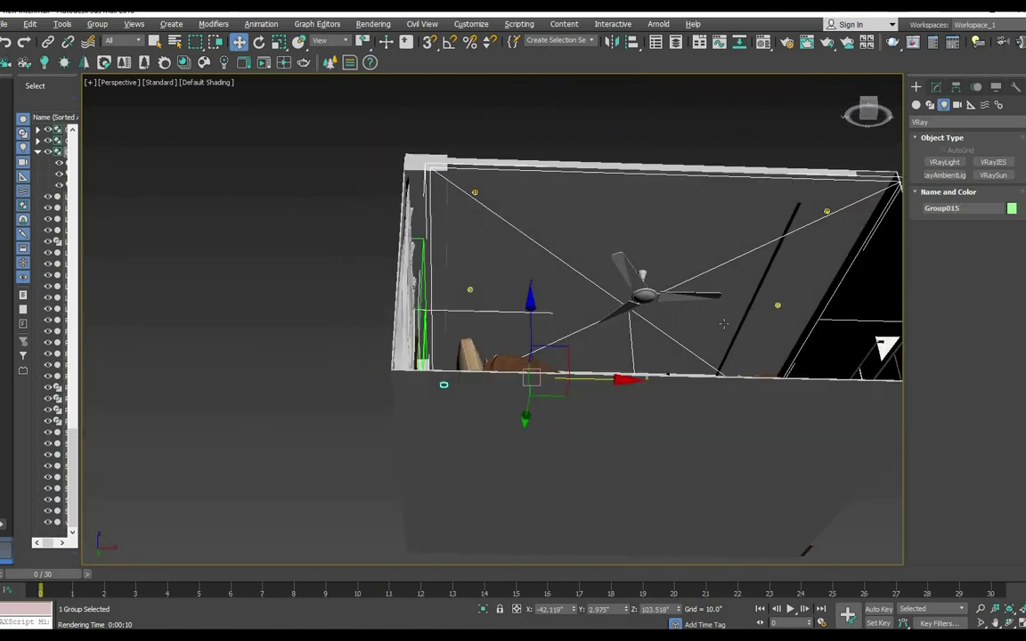
pyautogui.moveTo(722, 323)
pyautogui.keyDown('alt'); pyautogui.mouseDown(button='middle')
pyautogui.moveTo(637, 281)
pyautogui.moveTo(659, 267)
pyautogui.moveTo(577, 412)
pyautogui.moveTo(356, 339)
pyautogui.mouseUp(button='middle'); pyautogui.keyUp('alt')
pyautogui.scroll(3, 684, 301)
pyautogui.scroll(3, 684, 302)
pyautogui.keyDown('ctrl'); pyautogui.click(663, 259); pyautogui.keyUp('ctrl')
pyautogui.scroll(3, 622, 339)
pyautogui.scroll(-2, 622, 338)
pyautogui.scroll(5, 270, 281)
pyautogui.click(270, 282)
pyautogui.press('z')
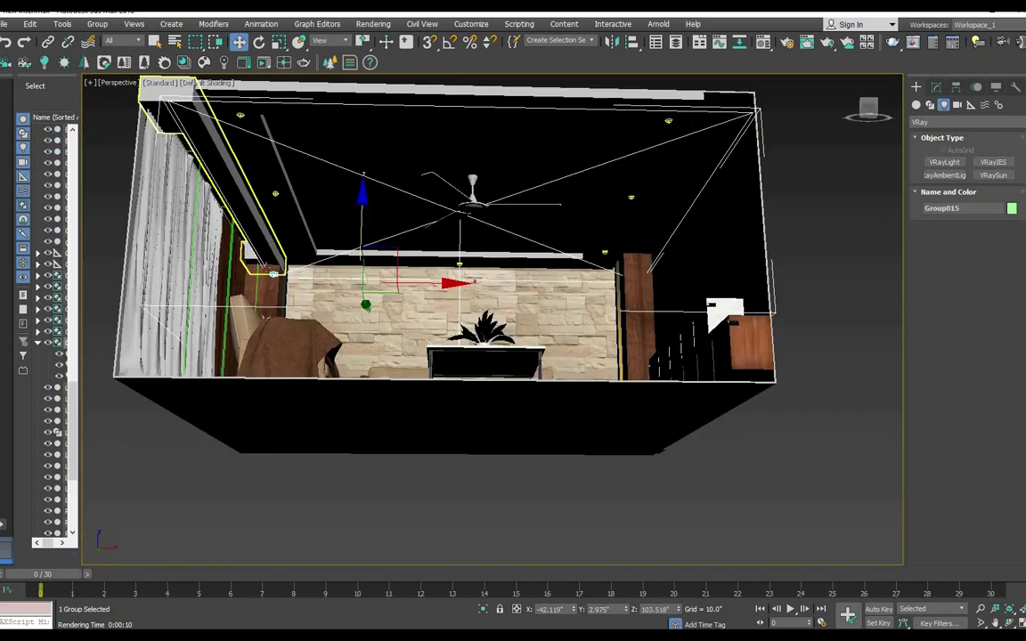
# - Select the round Cylinder052 fixture by the wood panel and frame it
pyautogui.keyDown('alt'); pyautogui.moveTo(274, 274); pyautogui.dragTo(293, 303, button='middle'); pyautogui.keyUp('alt')
pyautogui.scroll(5, 314, 354)
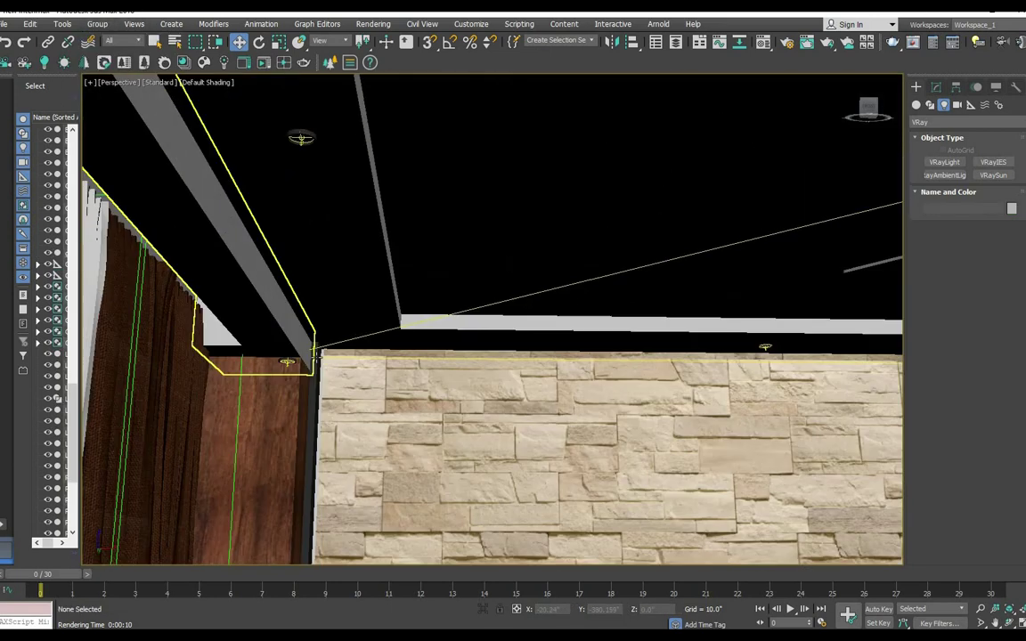
pyautogui.scroll(3, 303, 356)
pyautogui.scroll(2, 276, 347)
pyautogui.click(282, 314)
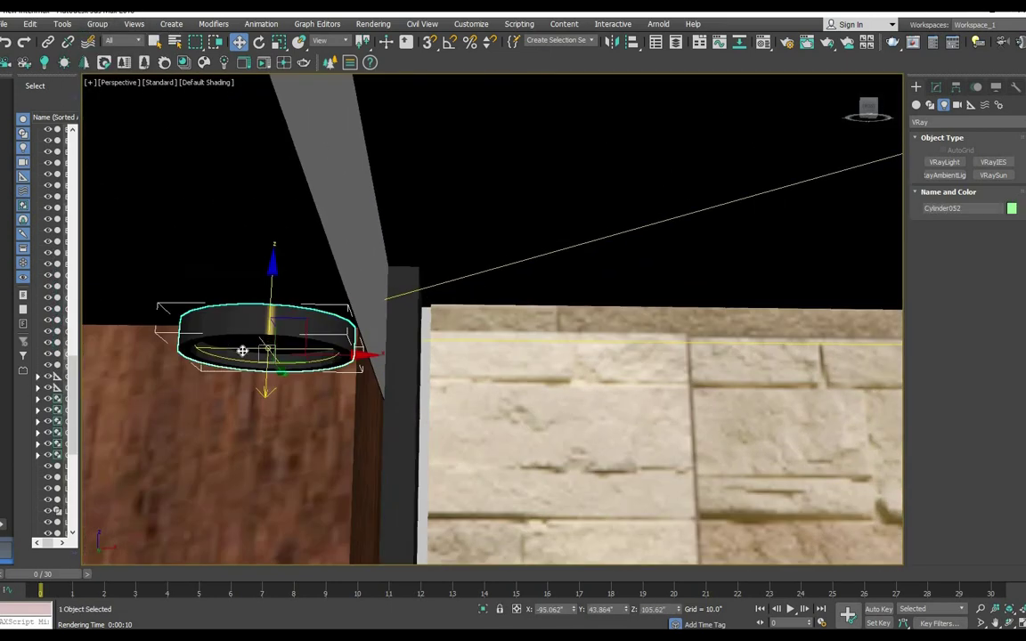
pyautogui.scroll(5, 242, 351)
pyautogui.scroll(-3, 405, 357)
pyautogui.click(405, 356)
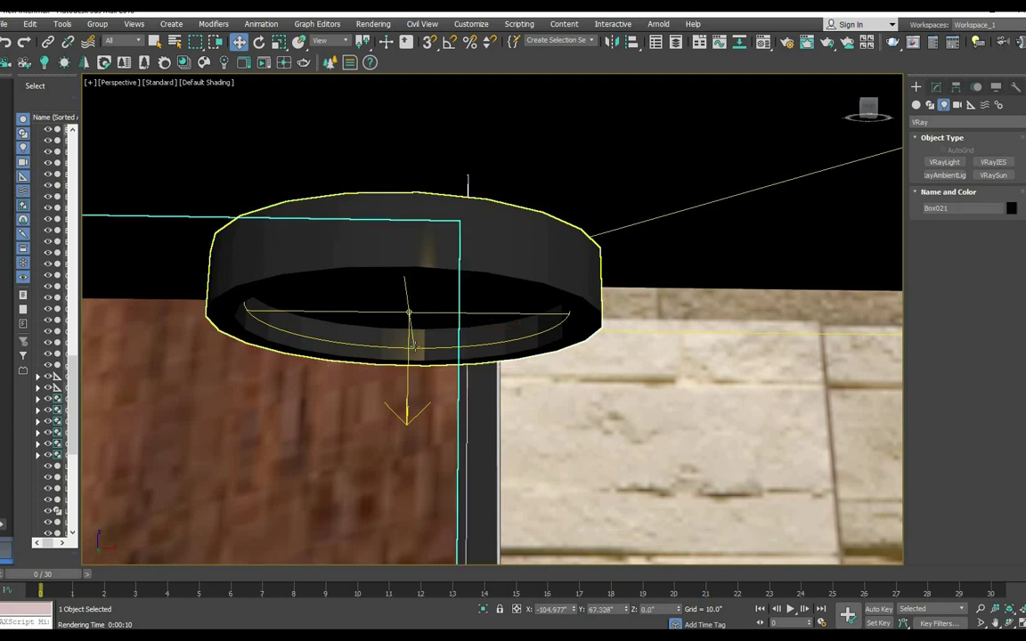
pyautogui.keyDown('alt'); pyautogui.moveTo(653, 456); pyautogui.dragTo(389, 434, button='middle'); pyautogui.keyUp('alt')
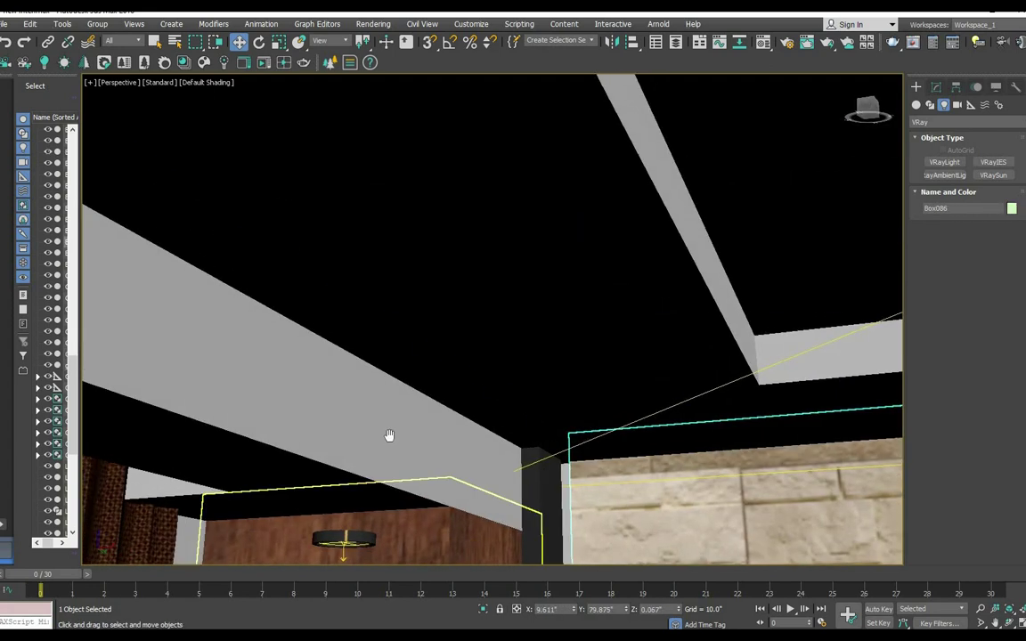
pyautogui.press('z')
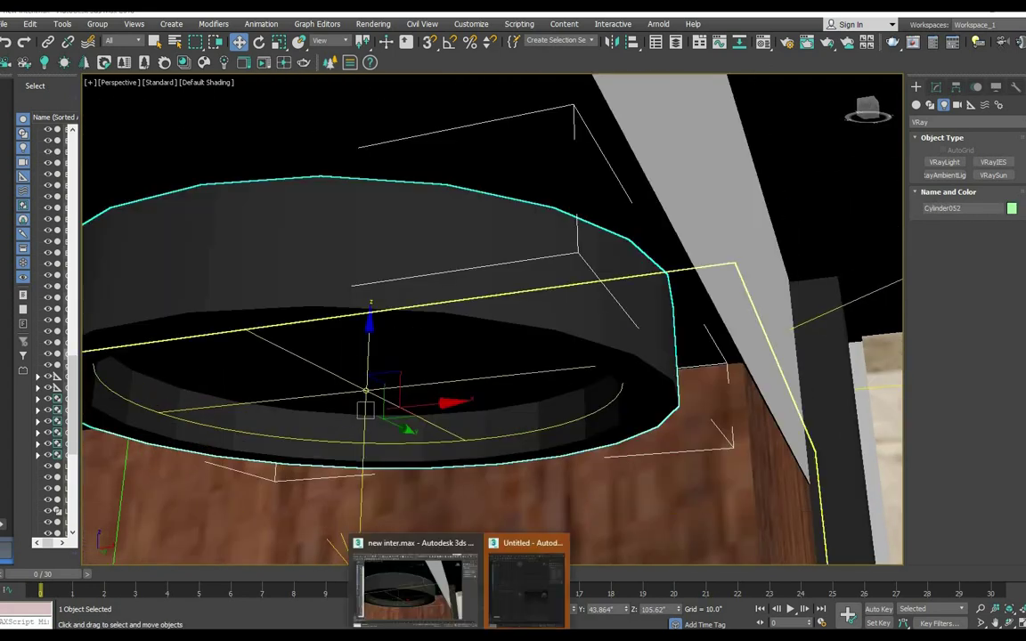
pyautogui.click(525, 583)
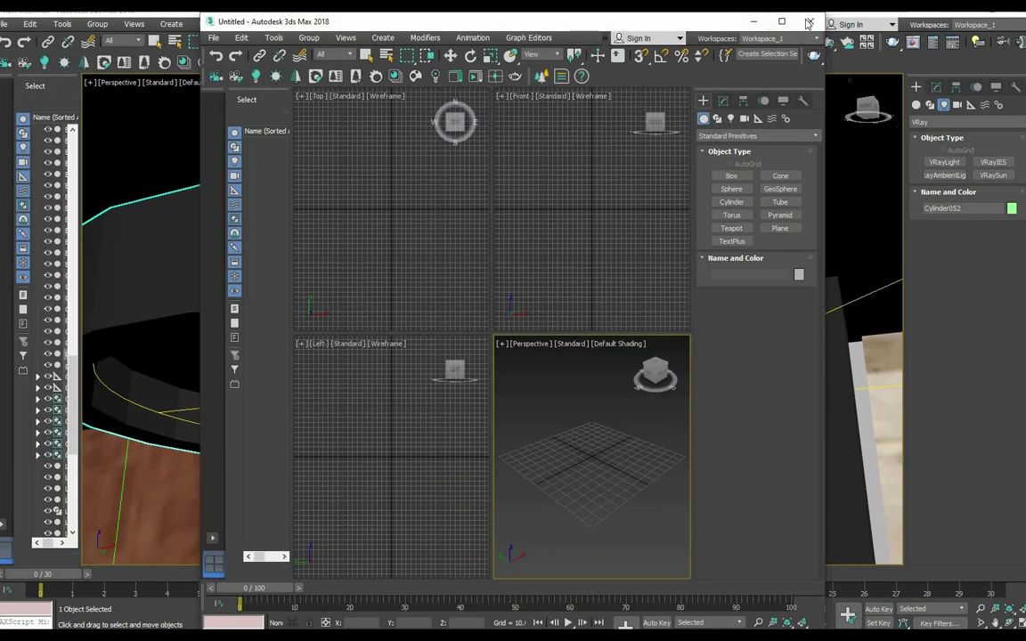
# - Close the stray Untitled window and move the round fixture up into the ceiling
pyautogui.click(806, 22)
pyautogui.scroll(-2, 533, 419)
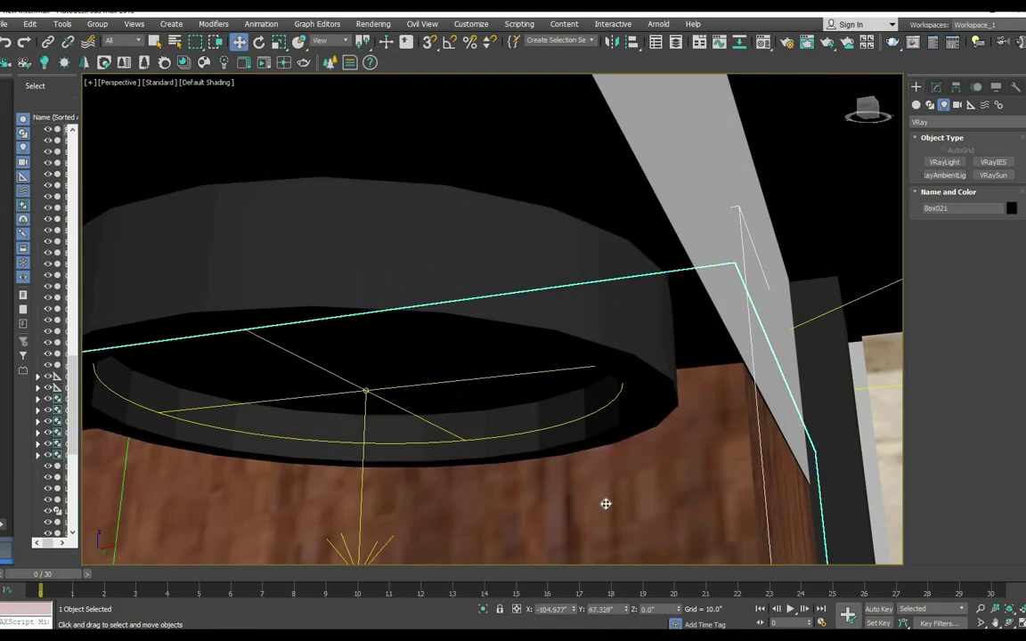
pyautogui.scroll(-6, 605, 501)
pyautogui.moveTo(518, 318); pyautogui.dragTo(475, 230)
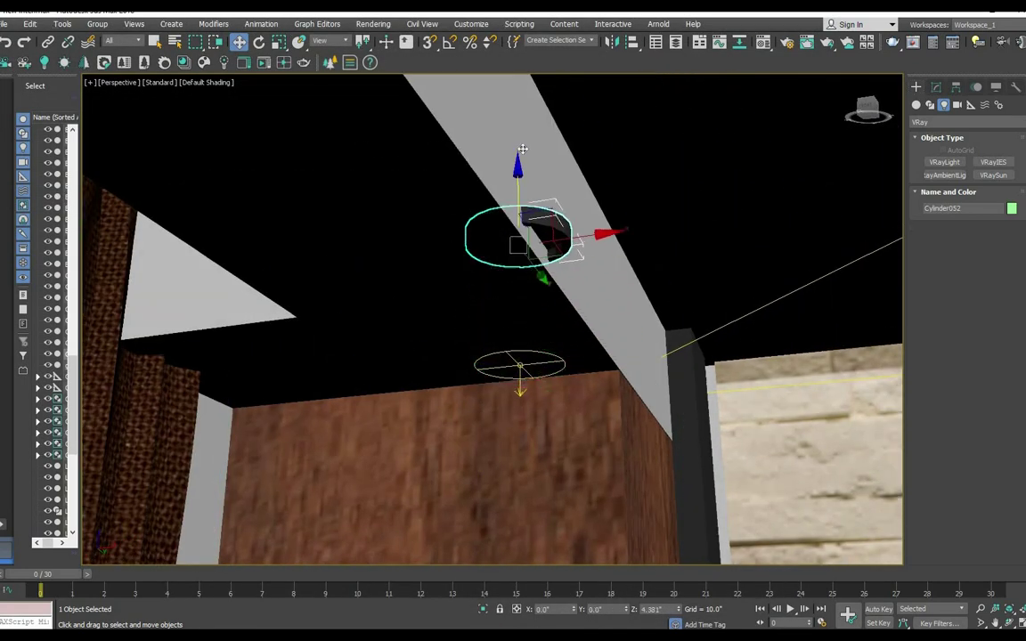
pyautogui.click(525, 371)
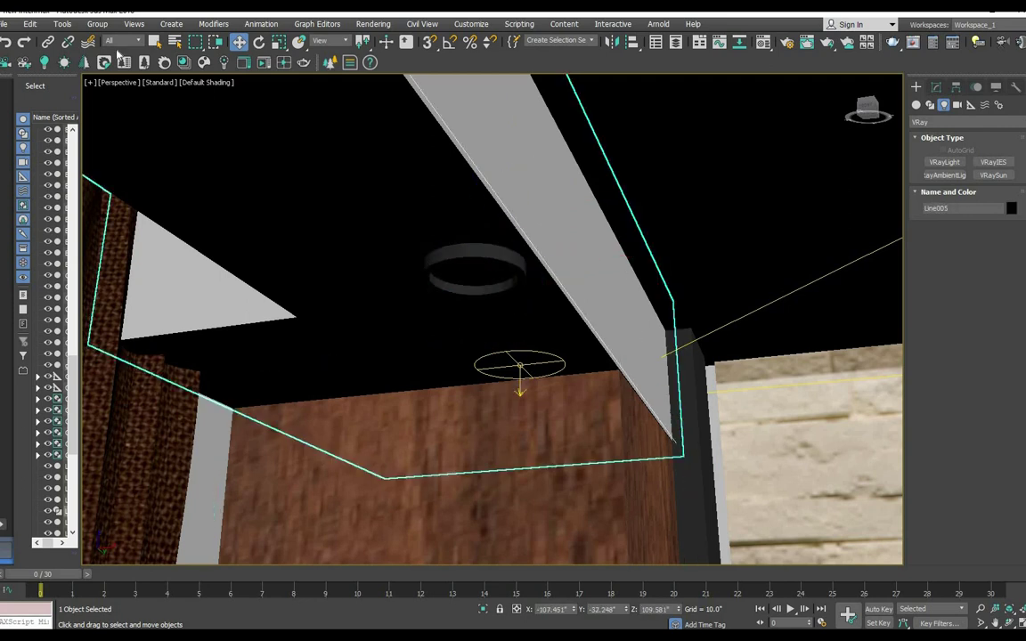
# - Check the two V-Ray lights, zoom out to the whole room and launch a test render
pyautogui.click(566, 362)
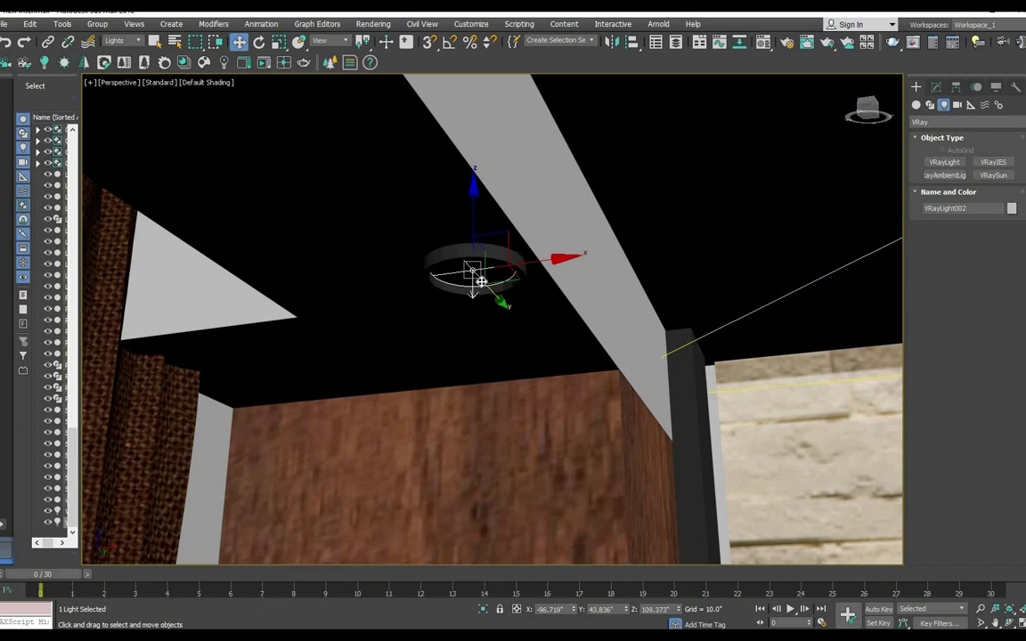
pyautogui.hotkey('ctrl', 'alt', 'z')
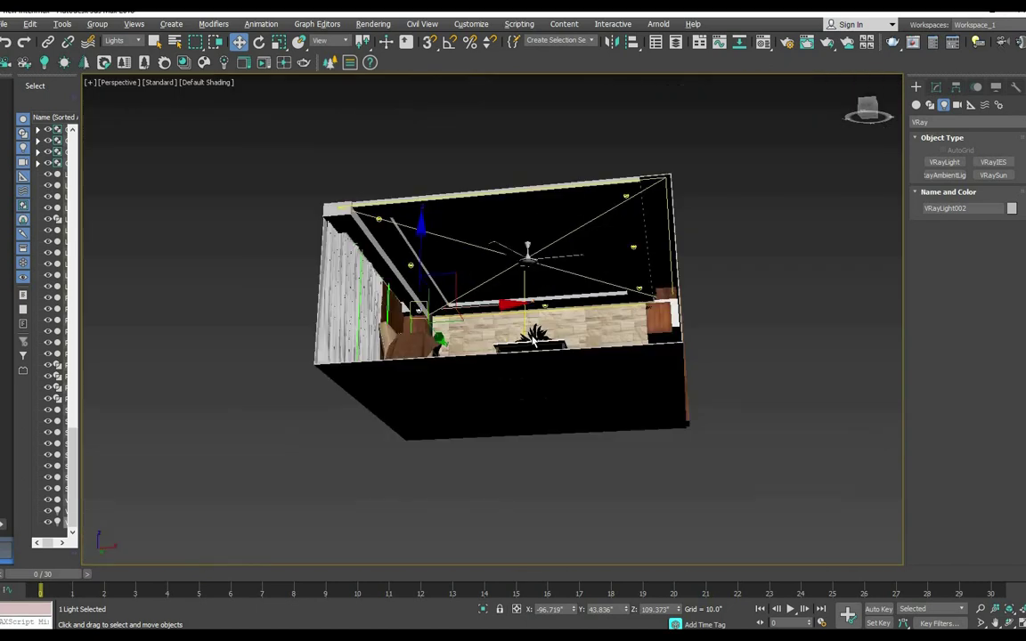
pyautogui.click(526, 252)
pyautogui.press('z')
pyautogui.hotkey('ctrl', 'alt', 'z')
pyautogui.click(559, 463)
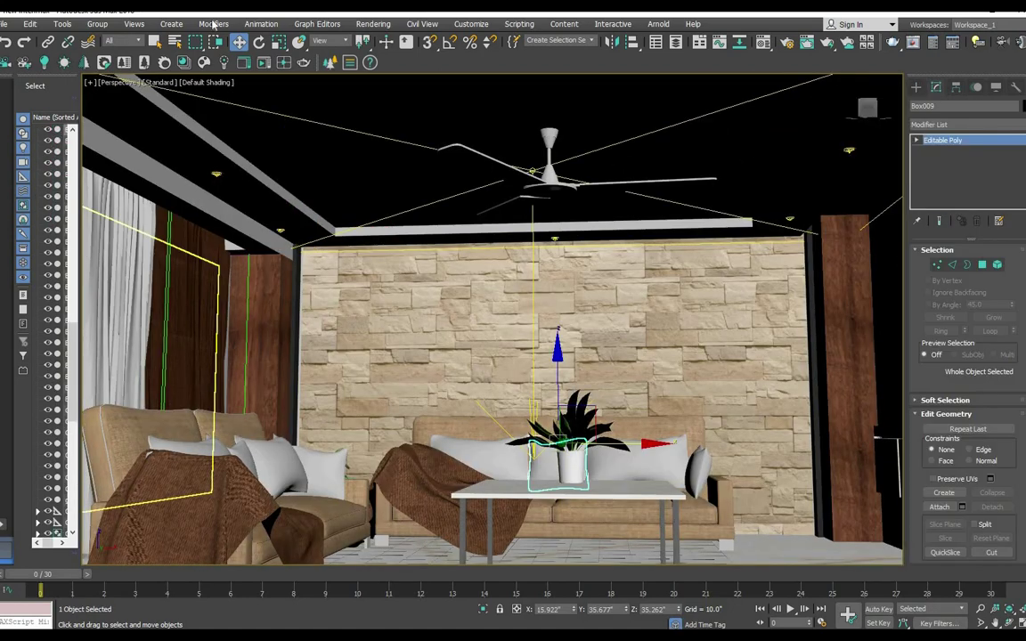
pyautogui.hotkey('shift', 'q')
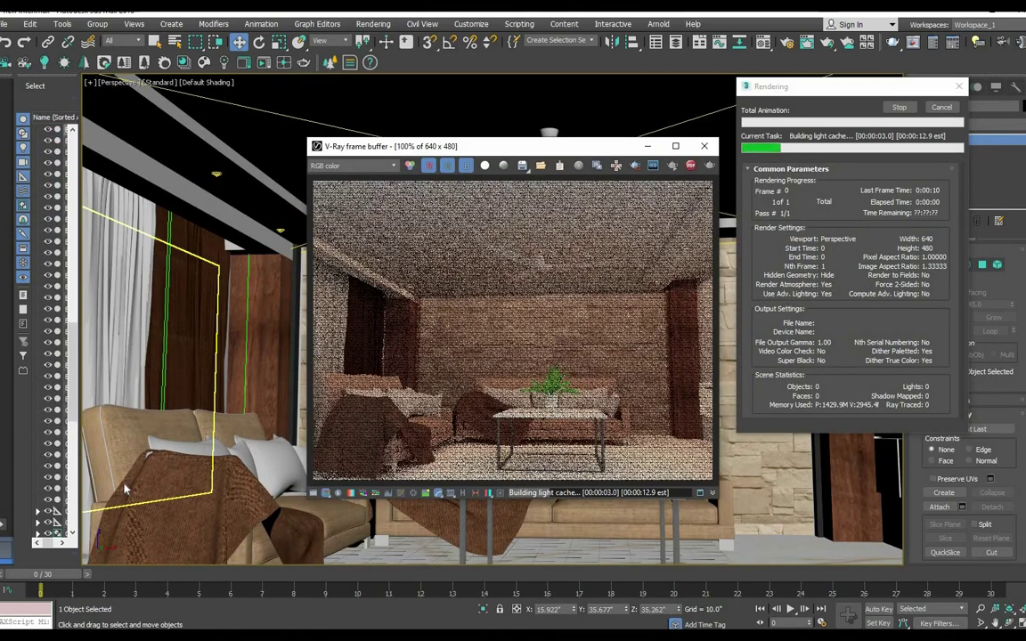
# - Stop the test render and frame the cabinet with its photo frame
pyautogui.press('Escape')
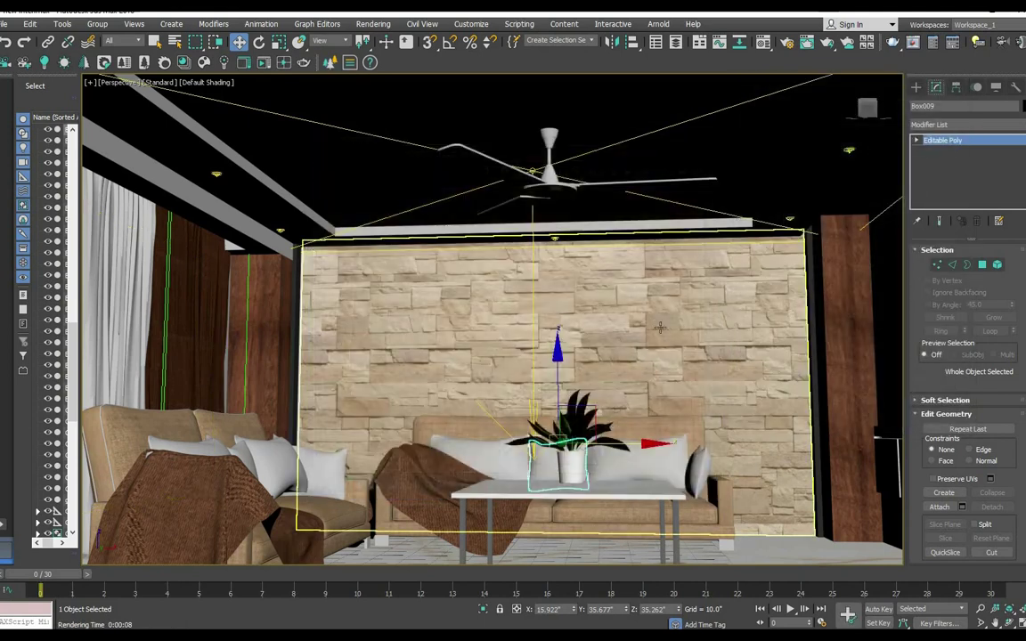
pyautogui.hotkey('ctrl', 'alt', 'z')
pyautogui.click(757, 361)
pyautogui.press('z')
pyautogui.keyDown('alt'); pyautogui.moveTo(590, 508); pyautogui.dragTo(728, 338, button='middle'); pyautogui.keyUp('alt')
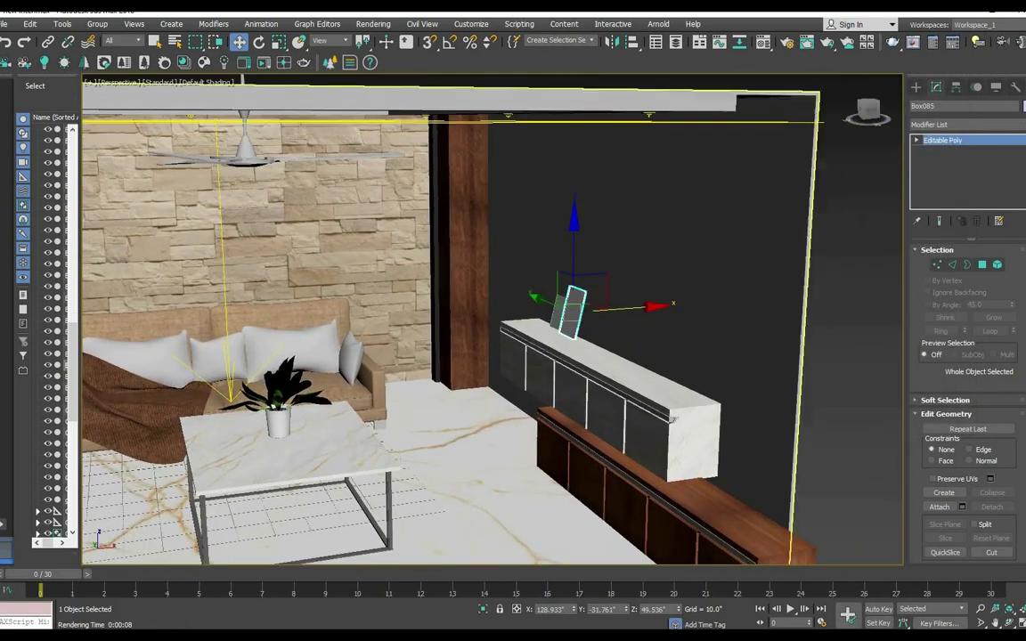
# - Draw a Box panel across the wall in the Left view, with Height 0.21
pyautogui.click(916, 87)
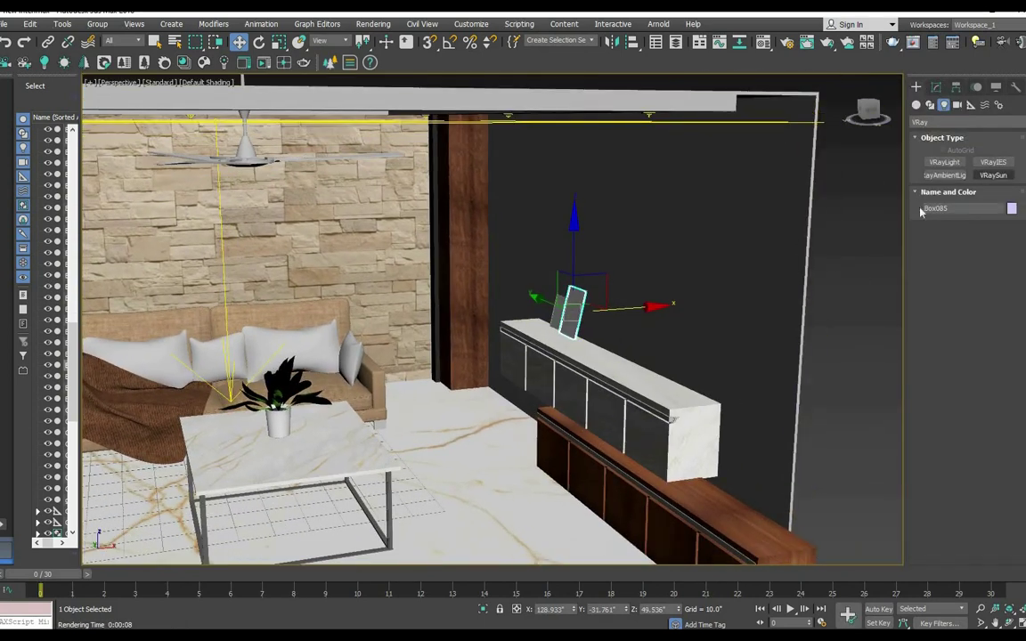
pyautogui.click(917, 104)
pyautogui.click(944, 162)
pyautogui.hotkey('alt', 'w')
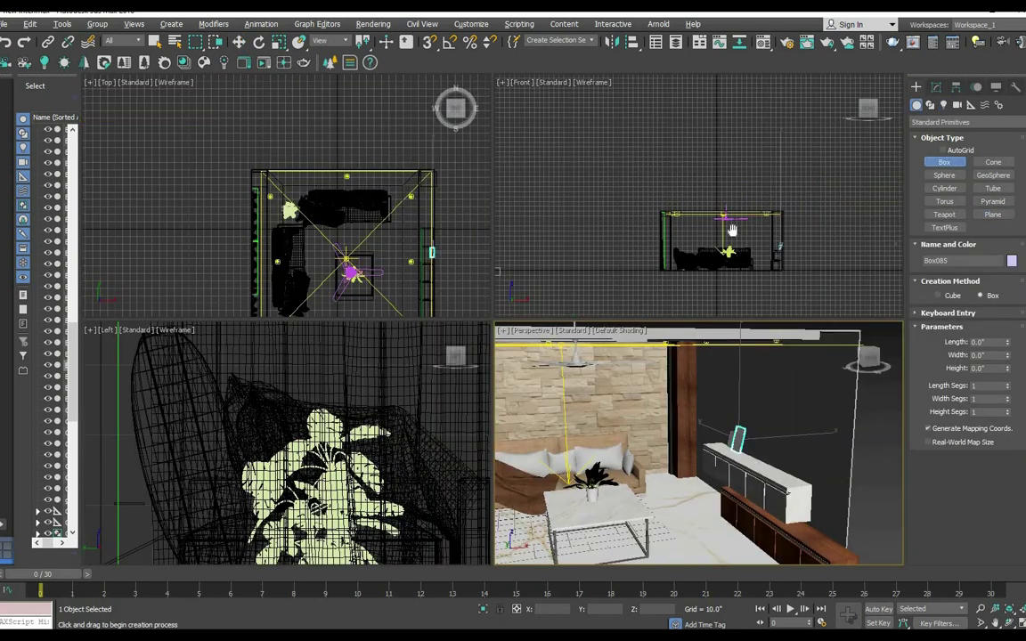
pyautogui.hotkey('ctrl', 'shift', 'z')
pyautogui.hotkey('alt', 'w')
pyautogui.moveTo(252, 245); pyautogui.dragTo(625, 430)
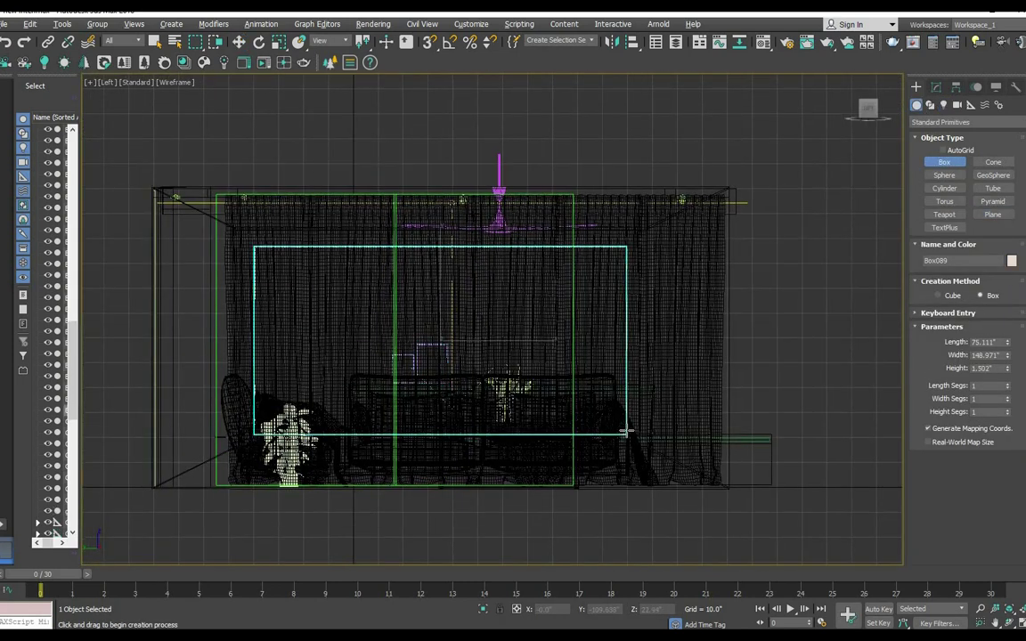
pyautogui.click(625, 430)
pyautogui.hotkey('alt', 'w')
pyautogui.scroll(5, 621, 442)
pyautogui.click(936, 86)
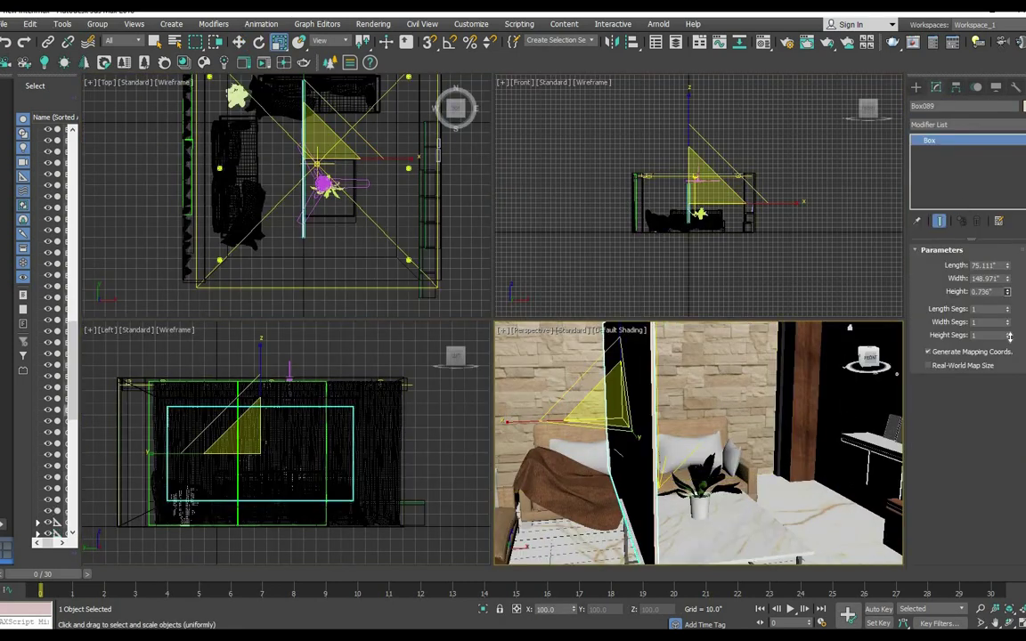
# - Move the panel against the wall above the cabinet and rotate it flush
pyautogui.press('w')
pyautogui.scroll(-3, 620, 442)
pyautogui.hotkey('alt', 'w')
pyautogui.scroll(5, 753, 465)
pyautogui.scroll(2, 753, 465)
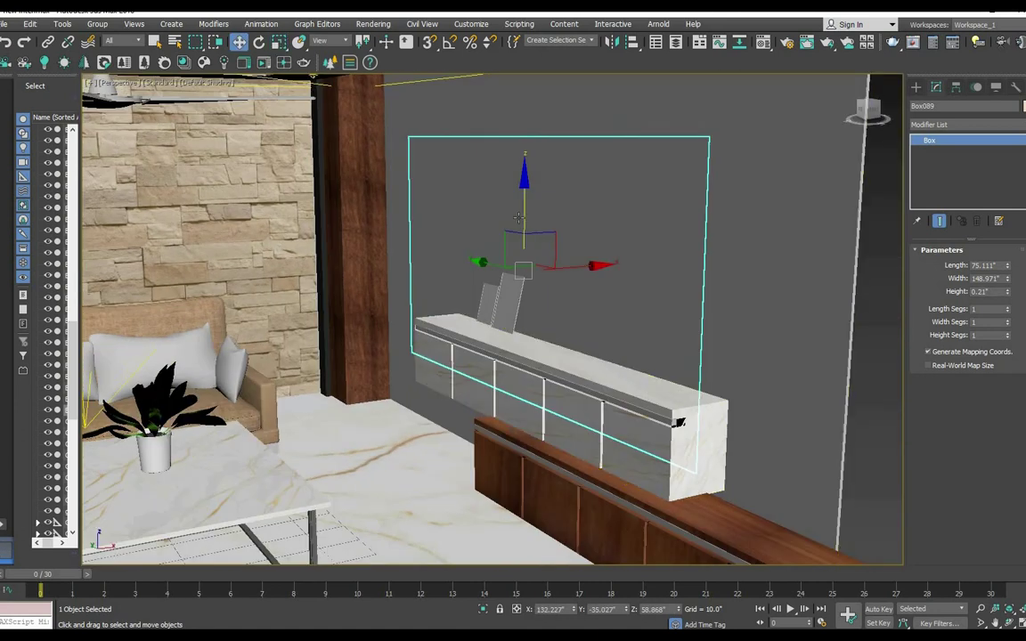
pyautogui.moveTo(570, 269); pyautogui.dragTo(507, 245)
pyautogui.moveTo(509, 144)
pyautogui.keyDown('alt'); pyautogui.mouseDown(button='middle')
pyautogui.moveTo(481, 224)
pyautogui.moveTo(698, 224)
pyautogui.mouseUp(button='middle'); pyautogui.keyUp('alt')
pyautogui.hotkey('alt', 'w')
pyautogui.scroll(3, 674, 207)
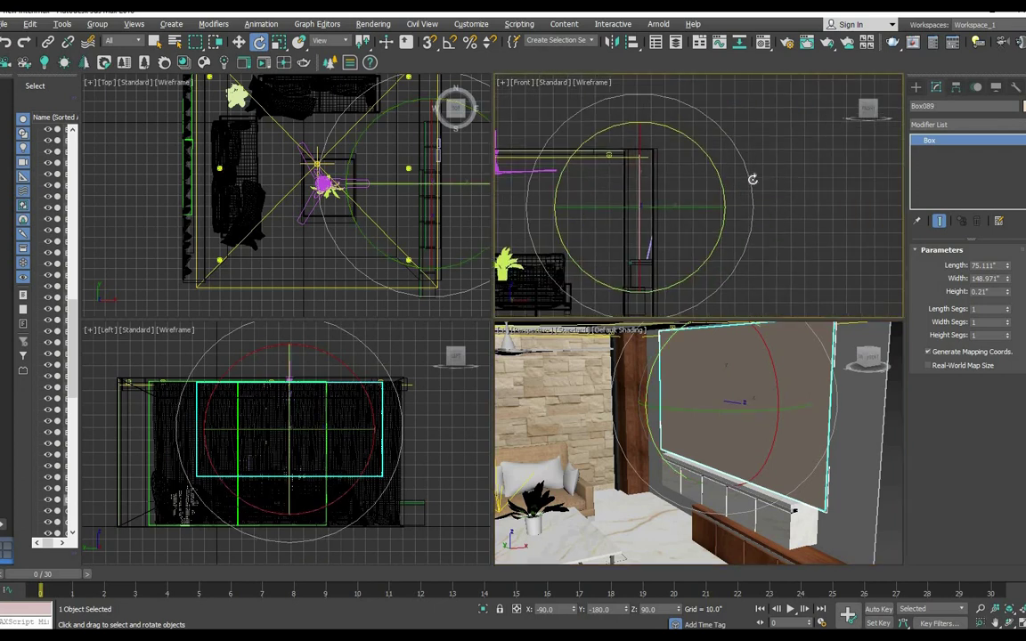
pyautogui.moveTo(674, 179); pyautogui.dragTo(674, 207)
pyautogui.press('w')
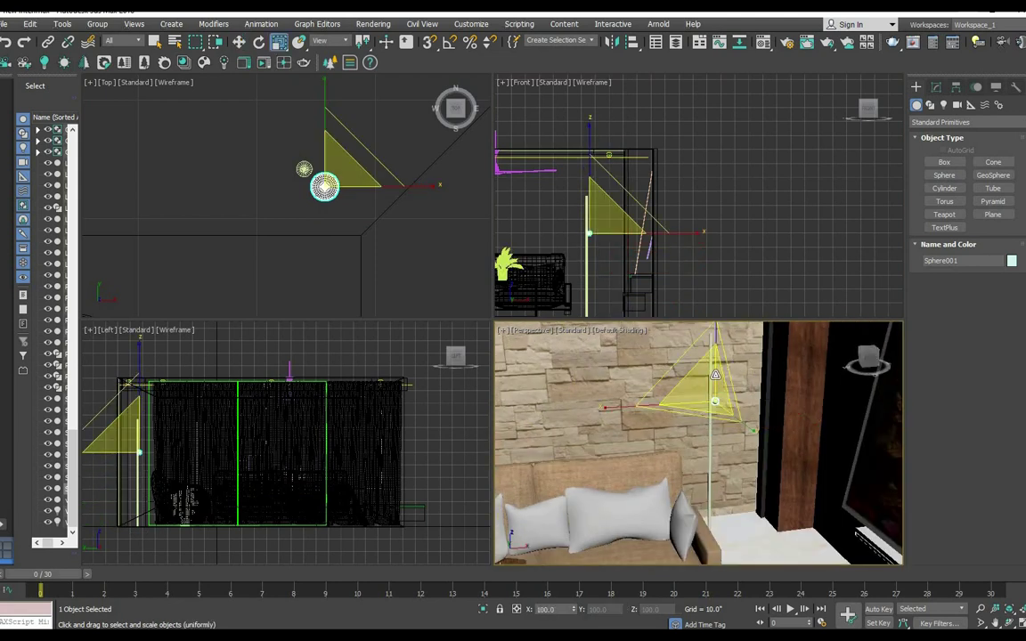
# - Enlarge Sphere001 and clone a copy beside it
pyautogui.press('r')
pyautogui.moveTo(686, 445); pyautogui.dragTo(686, 436)
pyautogui.press('w')
pyautogui.scroll(-2, 410, 184)
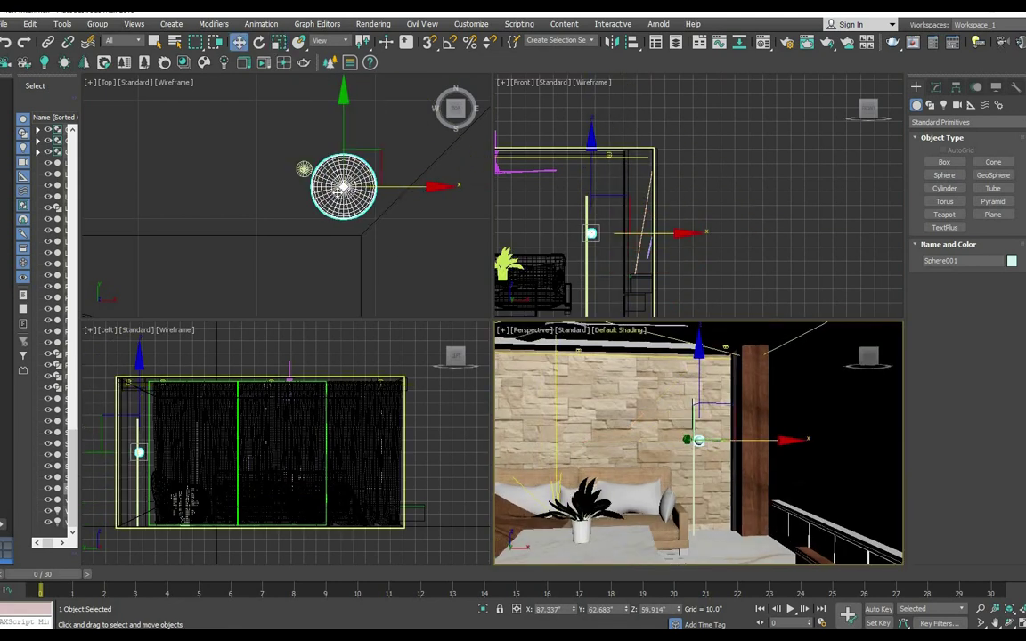
pyautogui.scroll(4, 294, 161)
pyautogui.moveTo(390, 212)
pyautogui.keyDown('shift'); pyautogui.mouseDown()
pyautogui.moveTo(257, 212)
pyautogui.moveTo(277, 197)
pyautogui.mouseUp(); pyautogui.keyUp('shift')
pyautogui.click(511, 377)
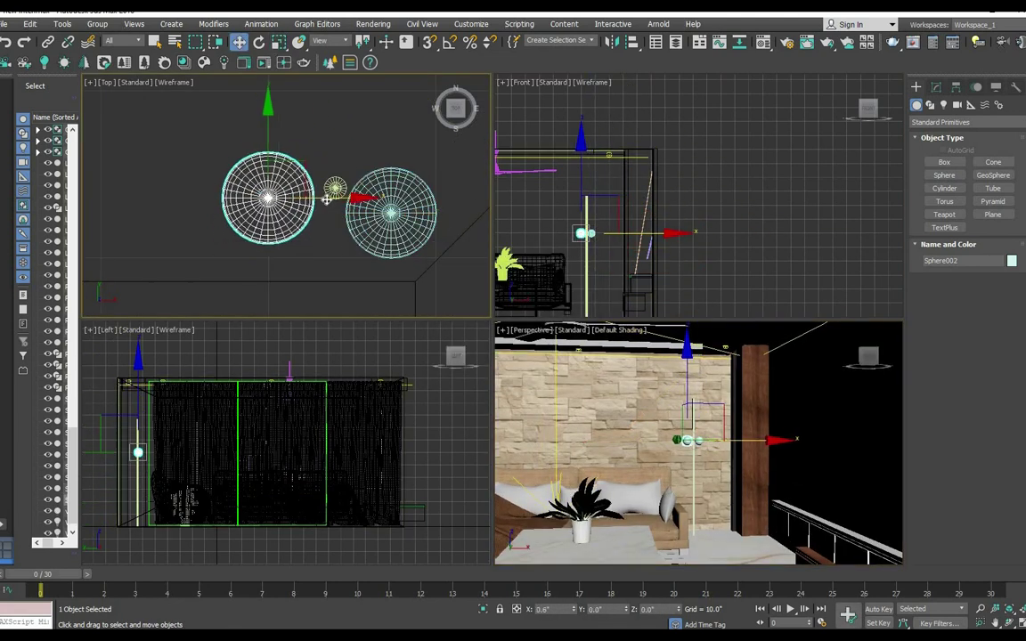
# - Make a rotated clone of the sphere and position it around the pole
pyautogui.press('e')
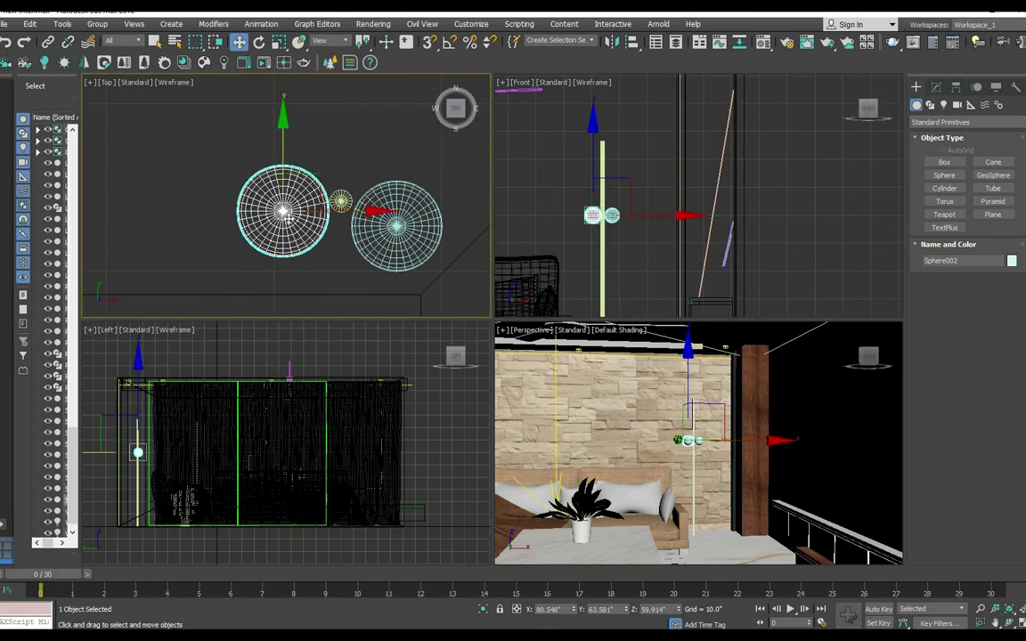
pyautogui.keyDown('shift'); pyautogui.moveTo(338, 240); pyautogui.dragTo(346, 214); pyautogui.keyUp('shift')
pyautogui.click(513, 357)
pyautogui.press('w')
pyautogui.moveTo(241, 165); pyautogui.dragTo(305, 164)
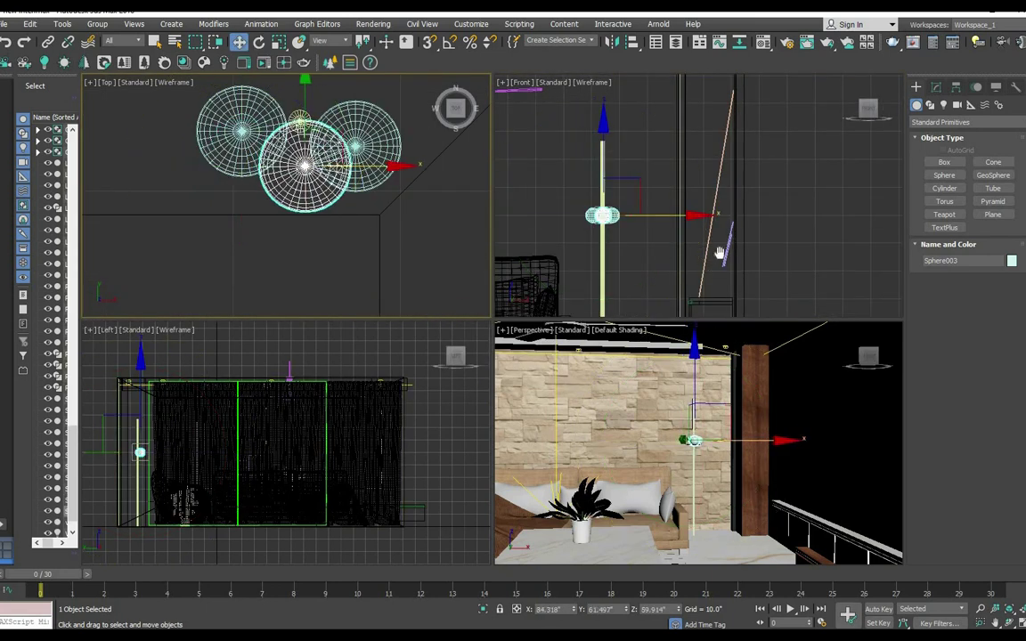
pyautogui.click(356, 147)
pyautogui.scroll(2, 637, 140)
# - Clone spheres lower and higher up the pole, nudging the top one sideways
pyautogui.moveTo(610, 138)
pyautogui.mouseDown()
pyautogui.moveTo(654, 207)
pyautogui.moveTo(632, 257)
pyautogui.mouseUp()
pyautogui.click(514, 376)
pyautogui.moveTo(633, 169); pyautogui.dragTo(639, 184, button='middle')
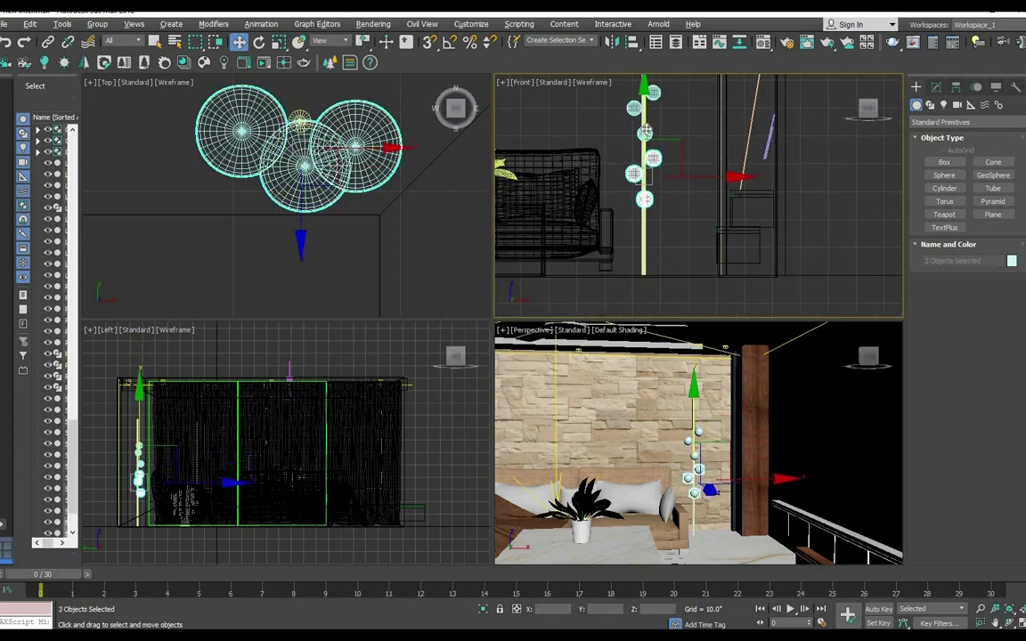
pyautogui.moveTo(614, 151)
pyautogui.mouseDown()
pyautogui.moveTo(663, 191)
pyautogui.moveTo(640, 138)
pyautogui.moveTo(649, 89)
pyautogui.mouseUp()
pyautogui.press('Return')
pyautogui.click(641, 206)
pyautogui.press('Return')
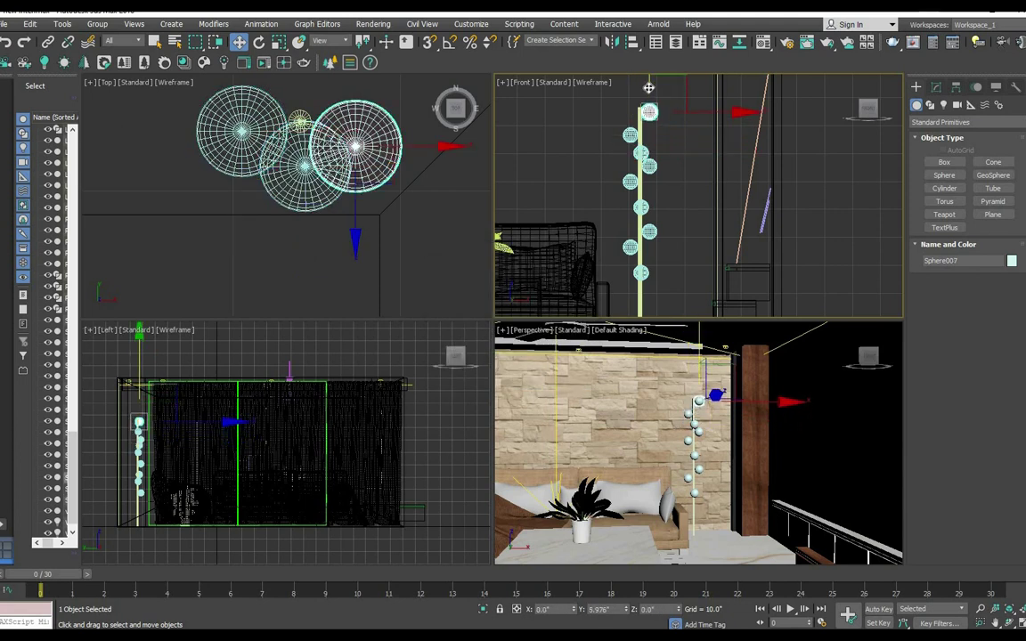
pyautogui.scroll(3, 669, 134)
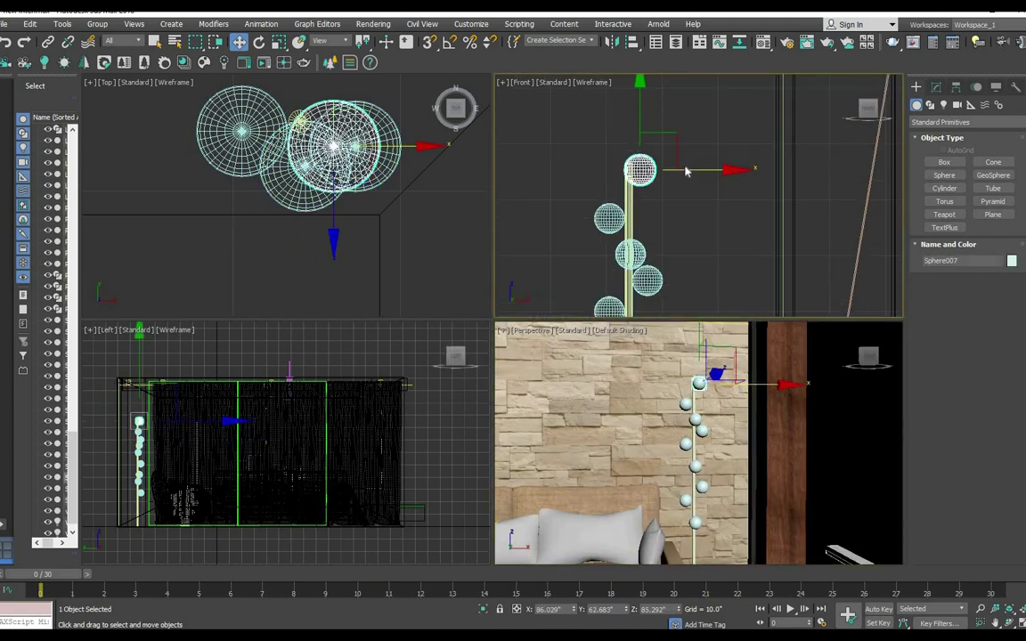
pyautogui.moveTo(691, 165); pyautogui.dragTo(673, 163)
# - Select all the lamp spheres and parts together for scaling
pyautogui.scroll(-2, 673, 163)
pyautogui.moveTo(588, 107); pyautogui.dragTo(703, 267)
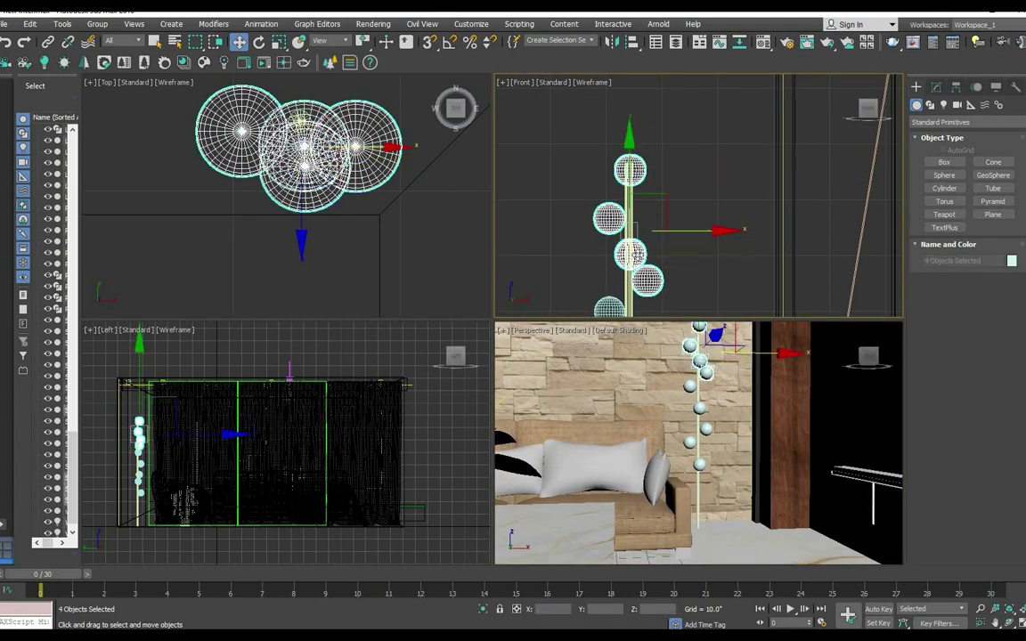
pyautogui.scroll(2, 655, 252)
pyautogui.scroll(-2, 654, 252)
pyautogui.moveTo(614, 84); pyautogui.dragTo(682, 241)
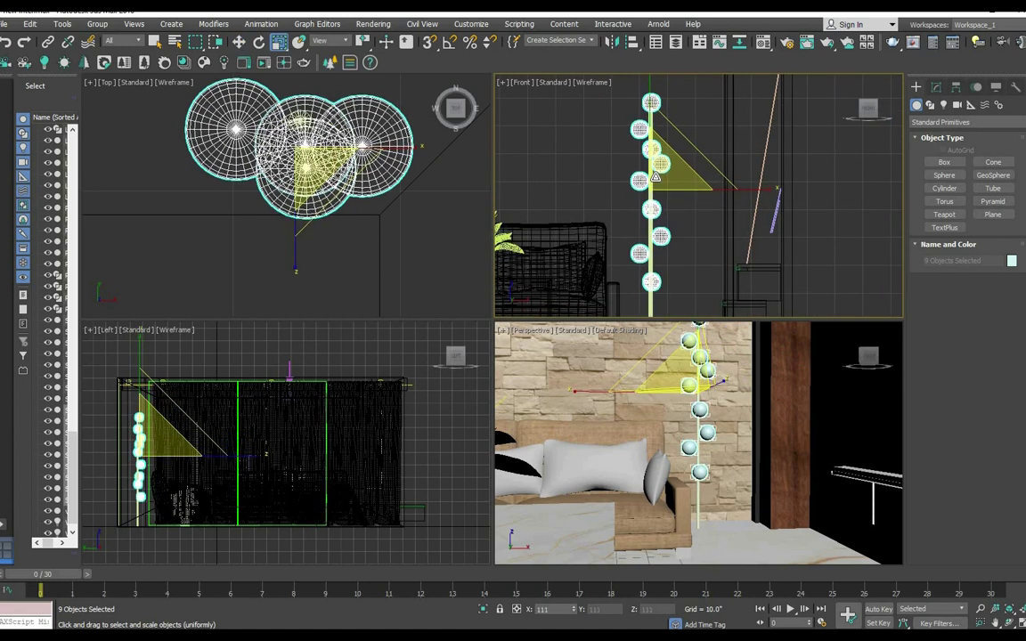
pyautogui.press('r')
pyautogui.scroll(-2, 682, 240)
pyautogui.click(943, 188)
# - Draw a small round Cylinder base at the lamp's foot and apply the Gold material to the pole
pyautogui.moveTo(298, 147); pyautogui.dragTo(312, 258)
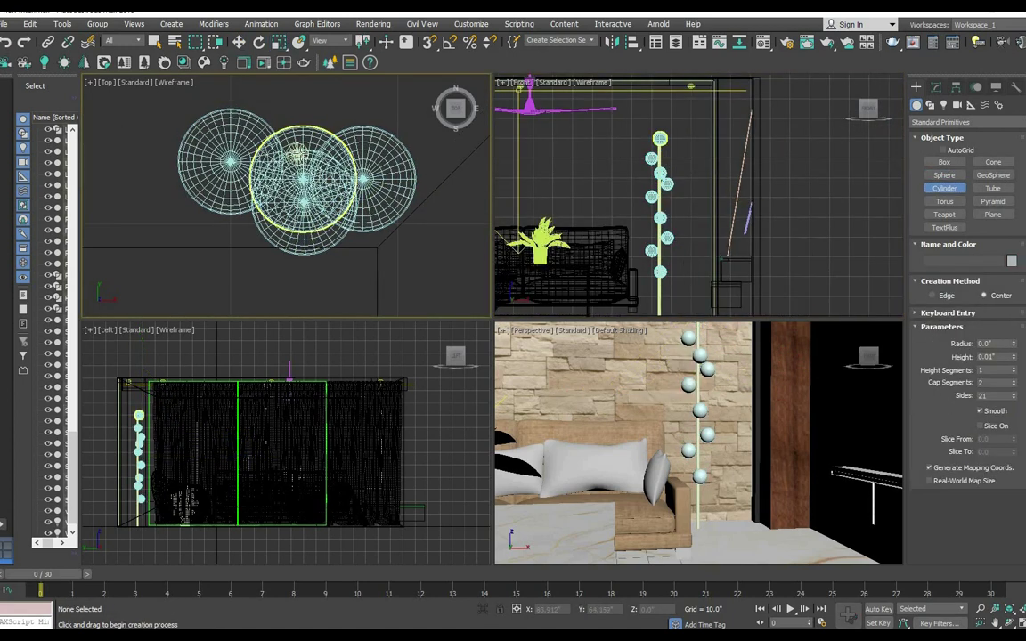
pyautogui.scroll(1, 614, 227)
pyautogui.hotkey('ctrl', 'z')
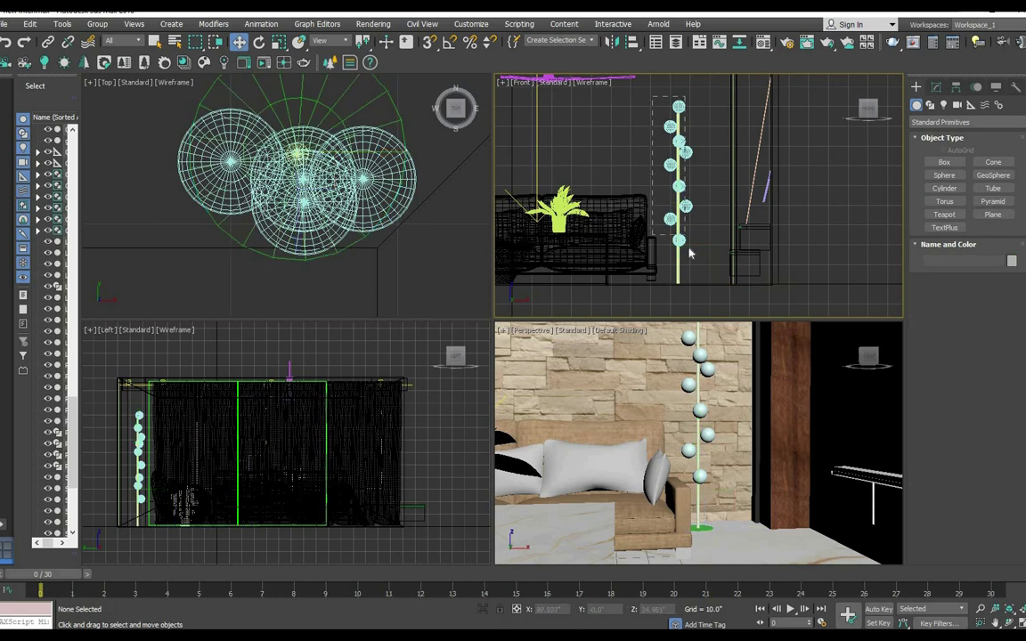
pyautogui.moveTo(297, 138); pyautogui.dragTo(285, 98)
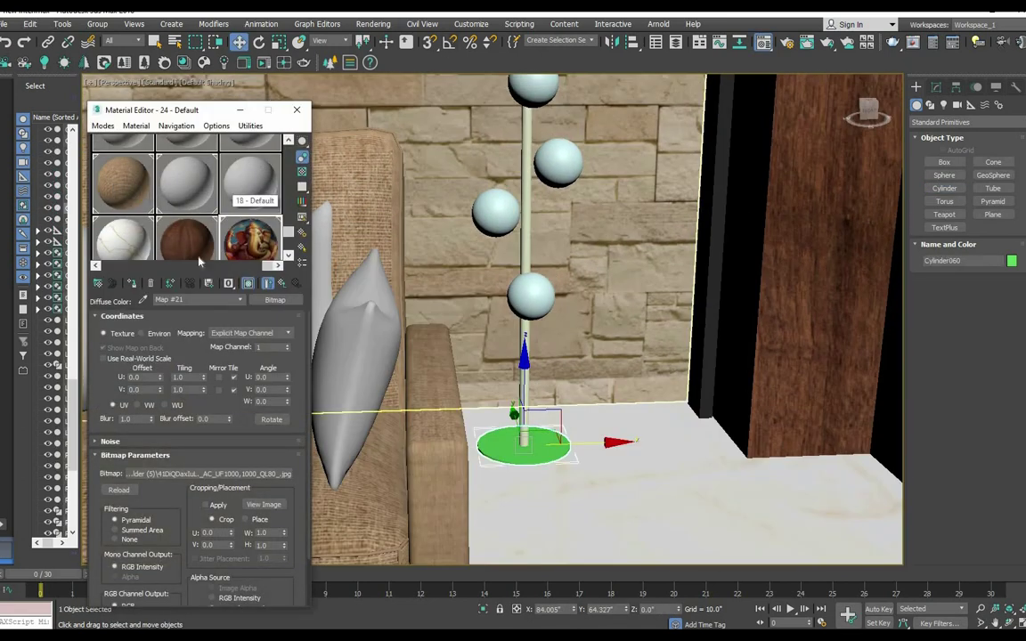
pyautogui.moveTo(267, 266); pyautogui.dragTo(189, 265)
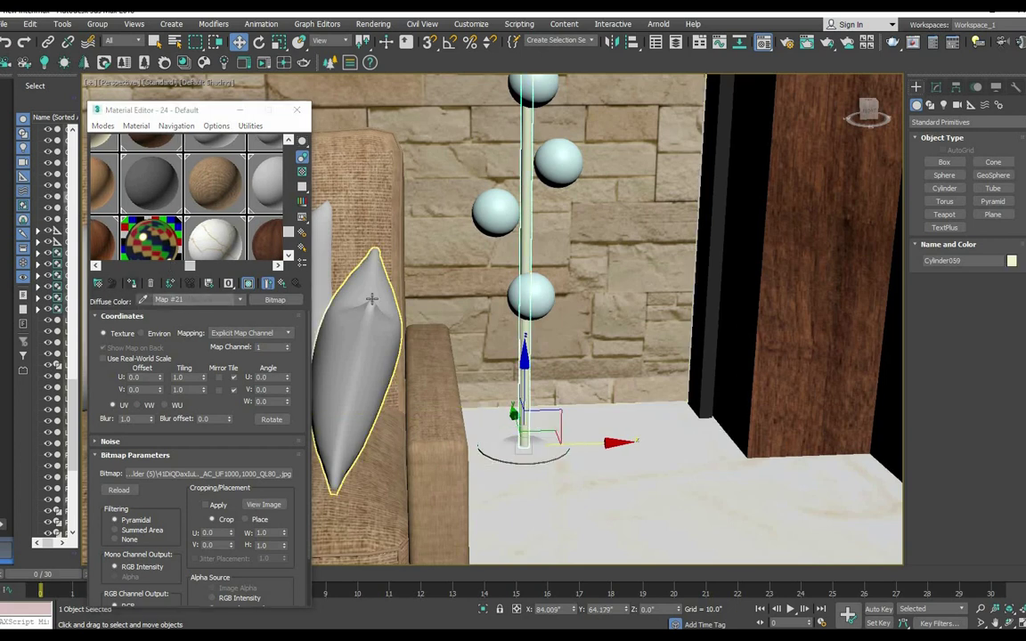
pyautogui.click(531, 296)
pyautogui.keyDown('ctrl'); pyautogui.click(496, 212); pyautogui.keyUp('ctrl')
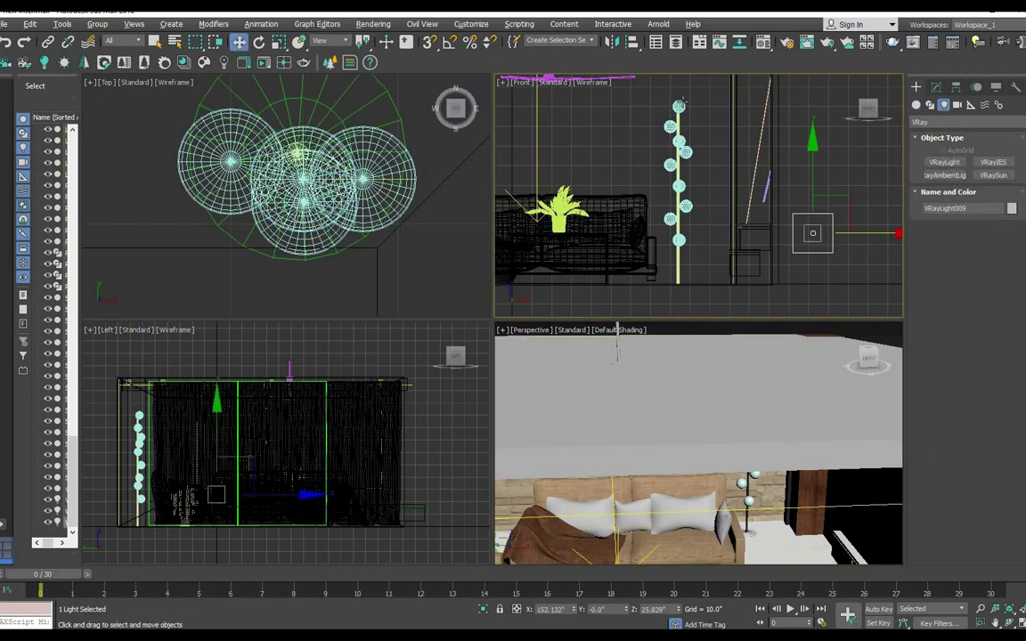
# - Select the top VRayLight sphere on the floor lamp's pole
pyautogui.rightClick(685, 129)
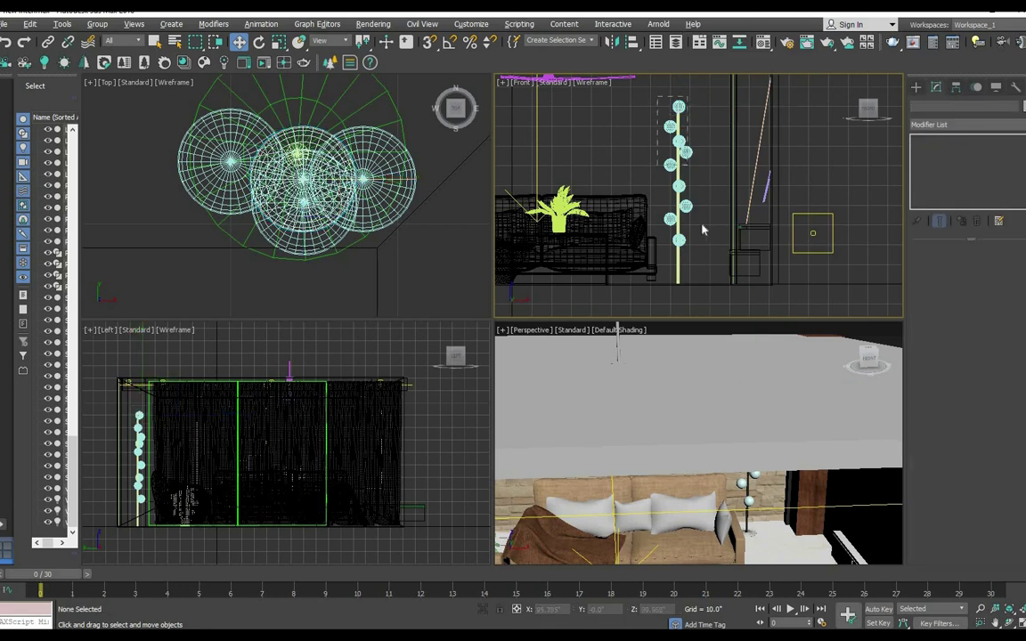
pyautogui.click(833, 220)
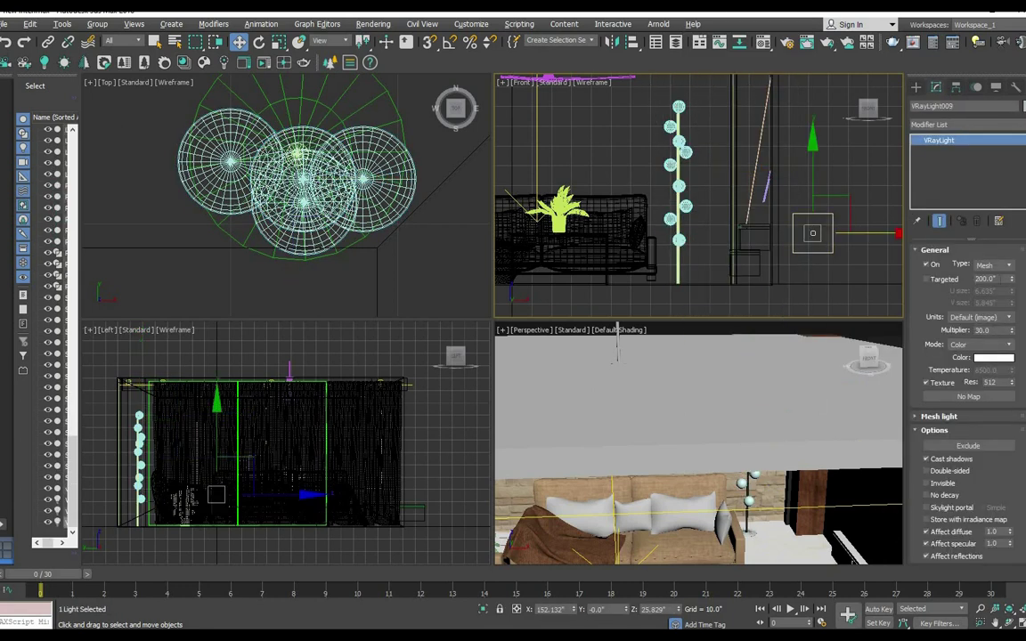
pyautogui.click(938, 416)
pyautogui.scroll(3, 703, 195)
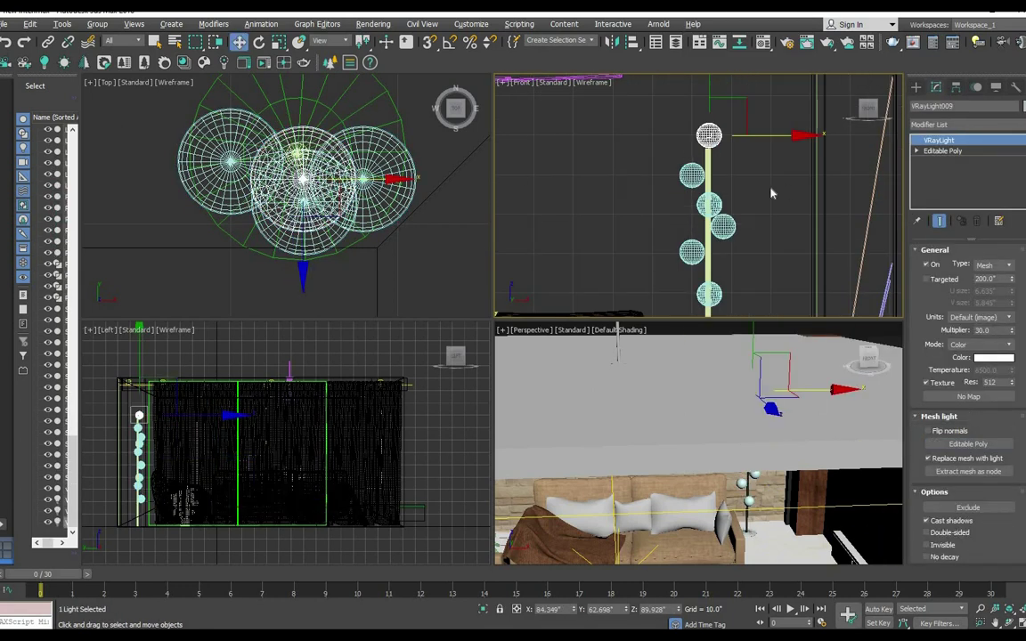
pyautogui.click(721, 197)
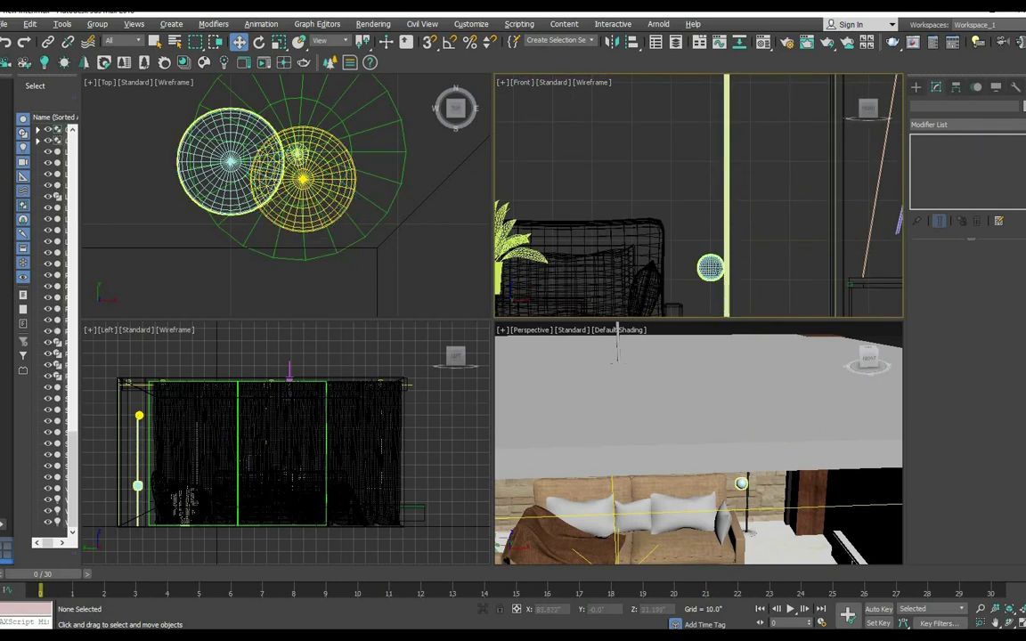
# - Instance-clone the sphere light repeatedly down the pole, then maximize the Perspective view
pyautogui.moveTo(731, 136)
pyautogui.keyDown('shift'); pyautogui.mouseDown()
pyautogui.moveTo(732, 184)
pyautogui.moveTo(707, 161)
pyautogui.moveTo(783, 163)
pyautogui.mouseUp(); pyautogui.keyUp('shift')
pyautogui.click(513, 376)
pyautogui.press('Return')
pyautogui.keyDown('shift'); pyautogui.moveTo(728, 138); pyautogui.dragTo(739, 211); pyautogui.keyUp('shift')
pyautogui.press('Return')
pyautogui.press('Return')
pyautogui.keyDown('alt'); pyautogui.moveTo(742, 470); pyautogui.dragTo(765, 445, button='middle'); pyautogui.keyUp('alt')
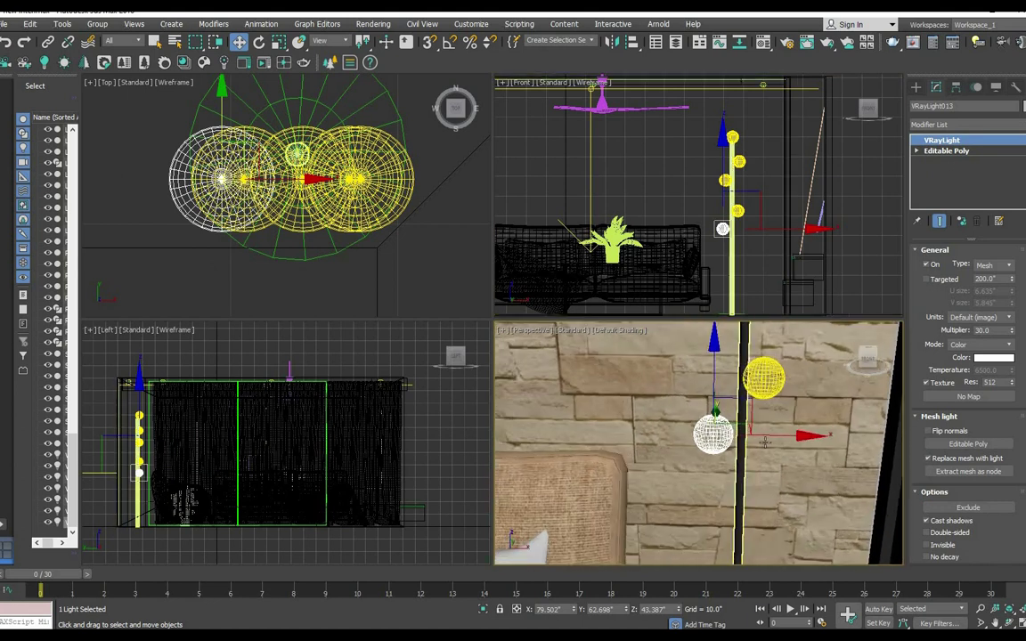
pyautogui.press('Return')
pyautogui.moveTo(737, 211)
pyautogui.keyDown('shift'); pyautogui.mouseDown()
pyautogui.moveTo(737, 225)
pyautogui.moveTo(748, 218)
pyautogui.moveTo(739, 245)
pyautogui.mouseUp(); pyautogui.keyUp('shift')
pyautogui.press('Return')
pyautogui.click(725, 411)
pyautogui.hotkey('alt', 'w')
# - Start a production test render of the living room
pyautogui.scroll(-5, 725, 411)
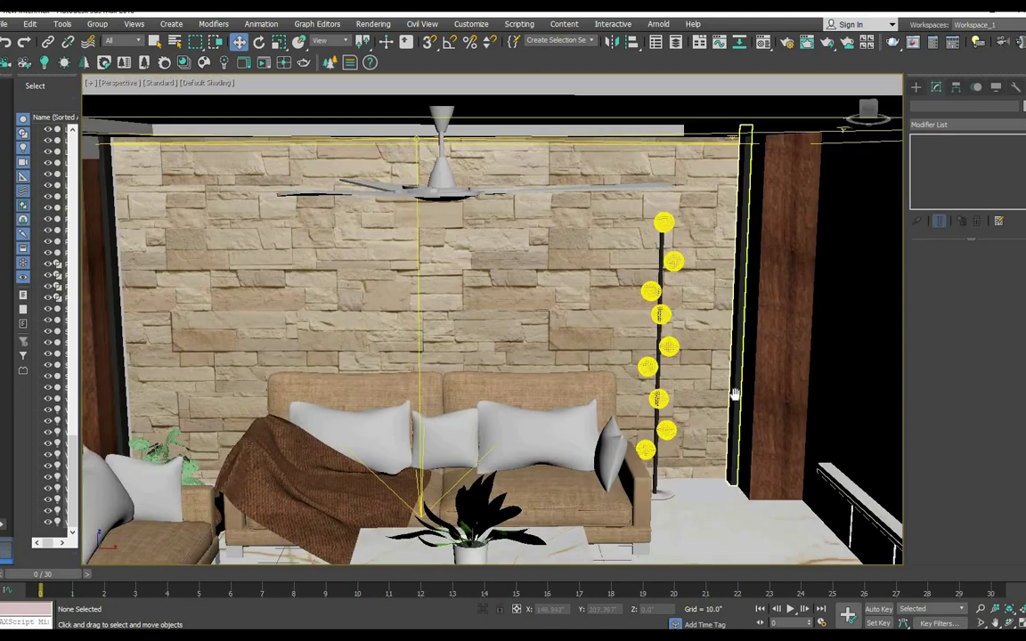
pyautogui.click(709, 427)
pyautogui.click(260, 24)
pyautogui.click(392, 40)
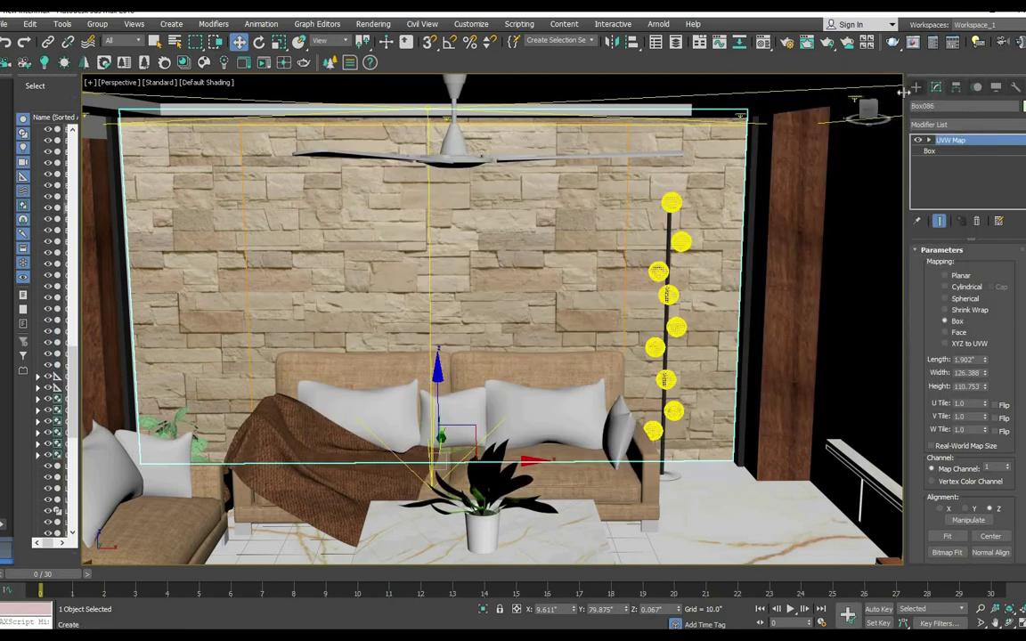
# - Set the selection filter to Lights and show the top sphere light VRayLight009's parameters
pyautogui.click(916, 86)
pyautogui.click(114, 41)
pyautogui.click(111, 75)
pyautogui.click(670, 202)
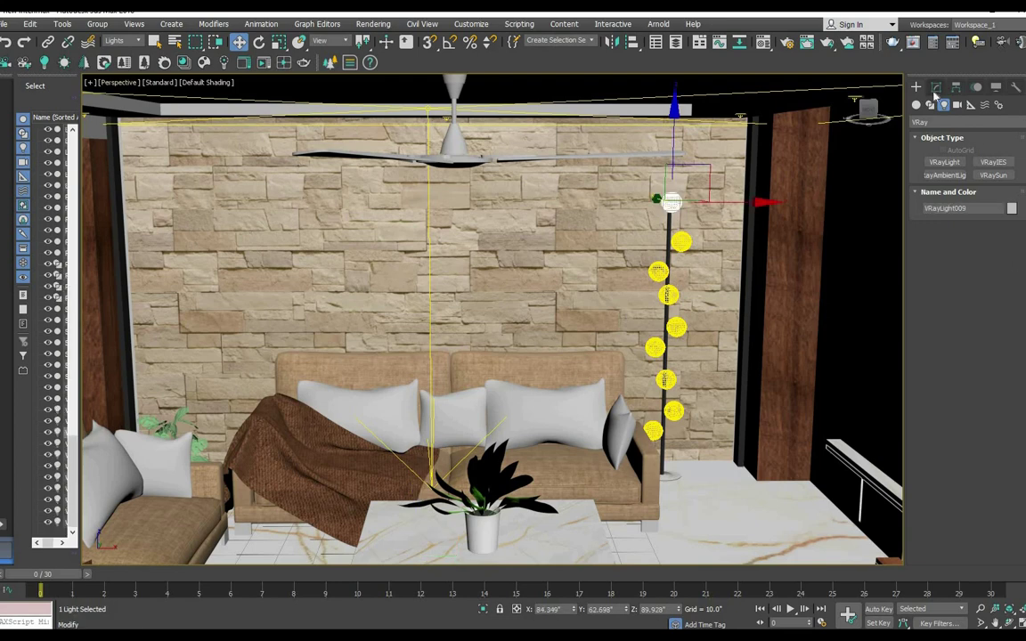
pyautogui.click(936, 87)
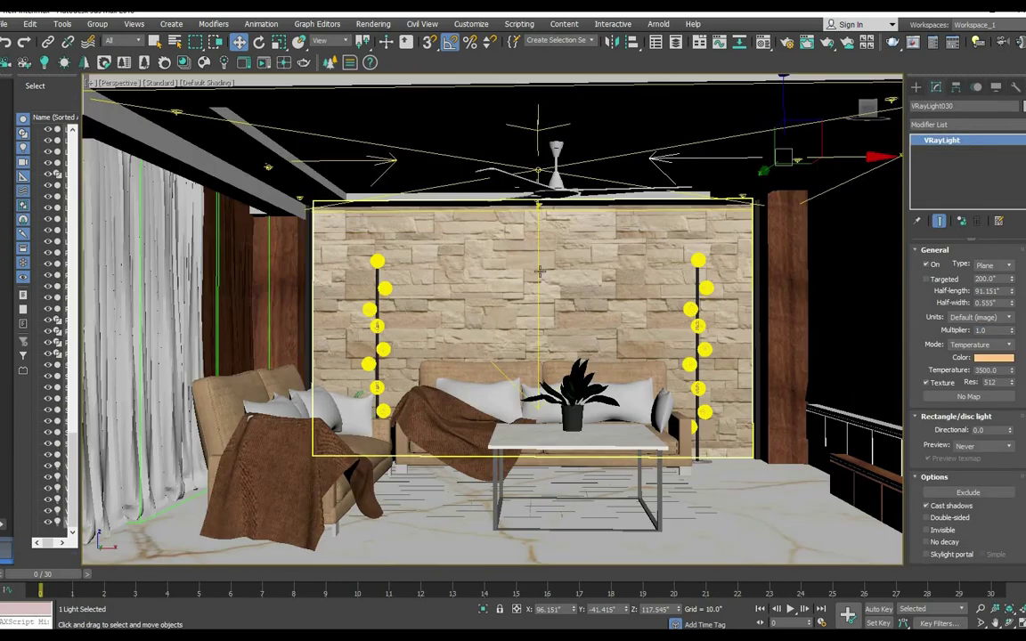
pyautogui.click(352, 24)
# - Render the Perspective view, stop and close the frame buffer, then select cove light VRayLight029
pyautogui.click(378, 41)
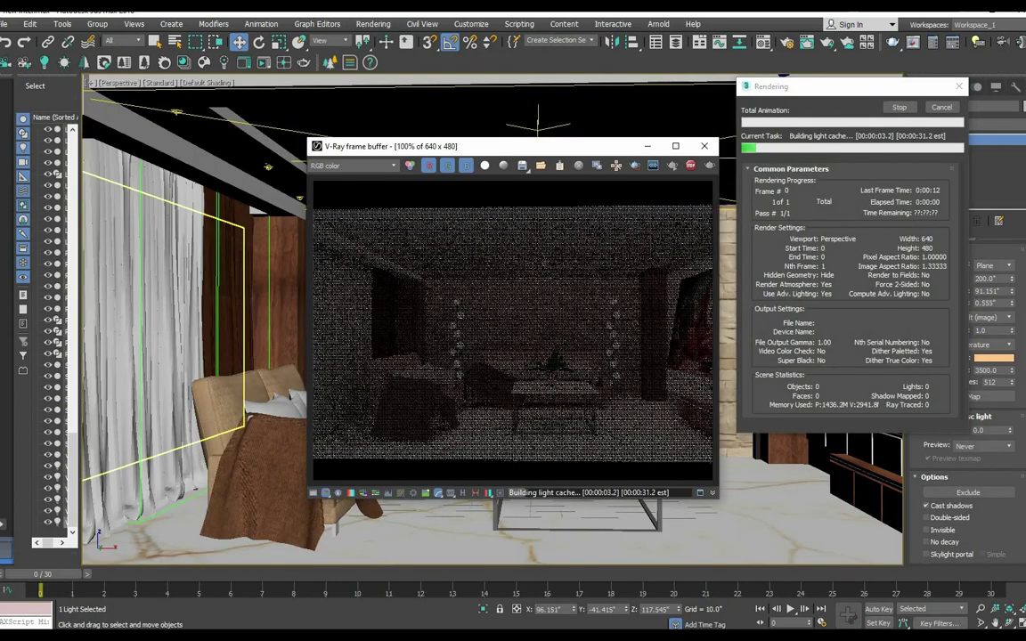
pyautogui.click(941, 107)
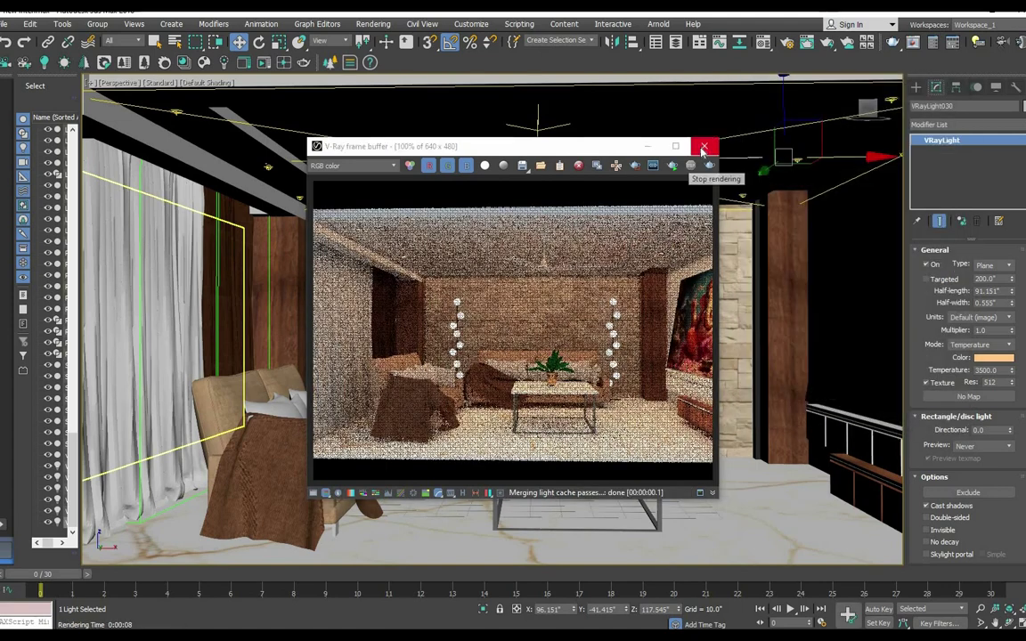
pyautogui.click(704, 146)
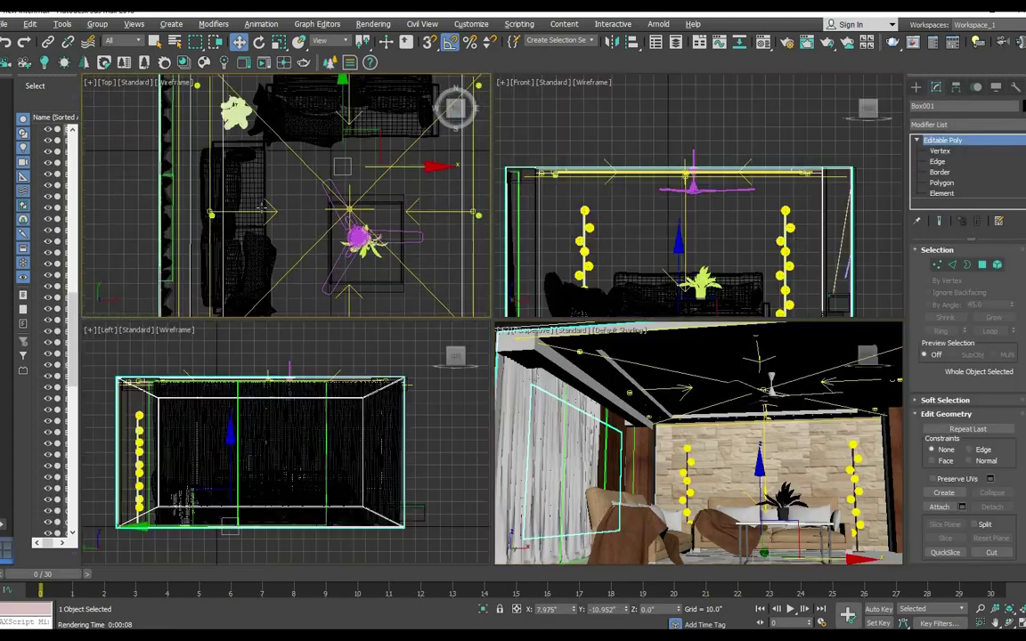
pyautogui.click(302, 214)
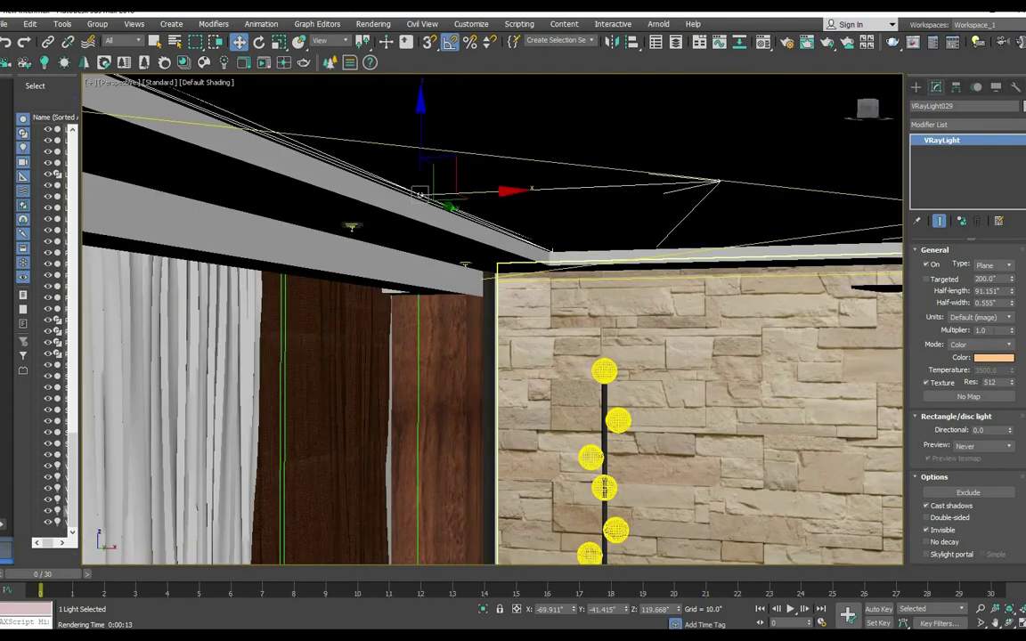
# - Start a test render, then select the ceiling cove light VRayLight029 using the Lights filter
pyautogui.click(373, 24)
pyautogui.click(366, 46)
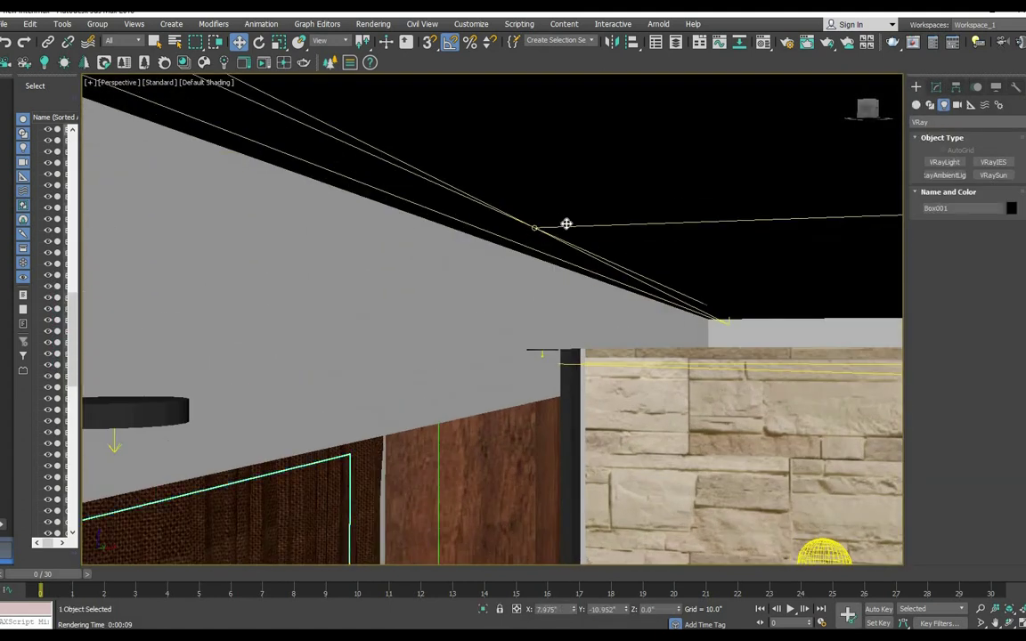
pyautogui.click(111, 44)
pyautogui.click(116, 93)
pyautogui.click(534, 229)
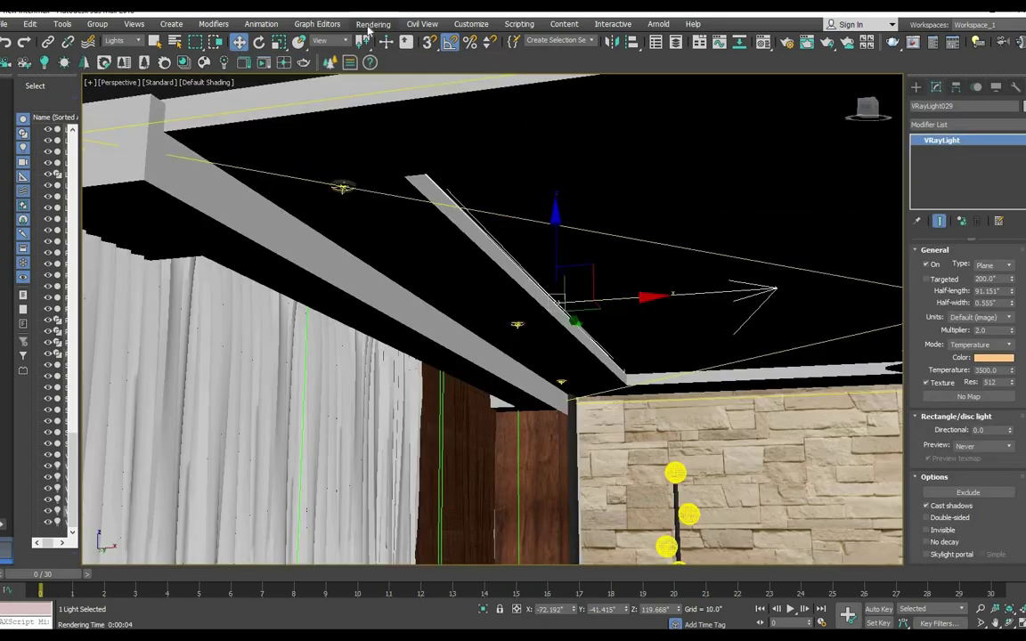
# - Re-render the ceiling lighting, then stop the render and close the frame buffer
pyautogui.click(372, 24)
pyautogui.click(383, 37)
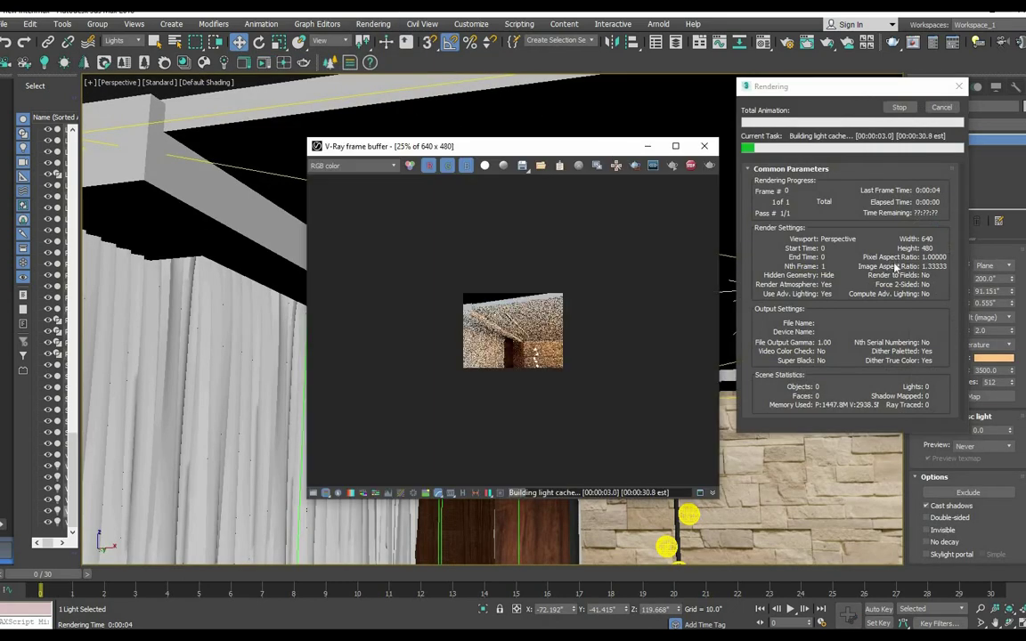
pyautogui.press('Escape')
pyautogui.click(703, 145)
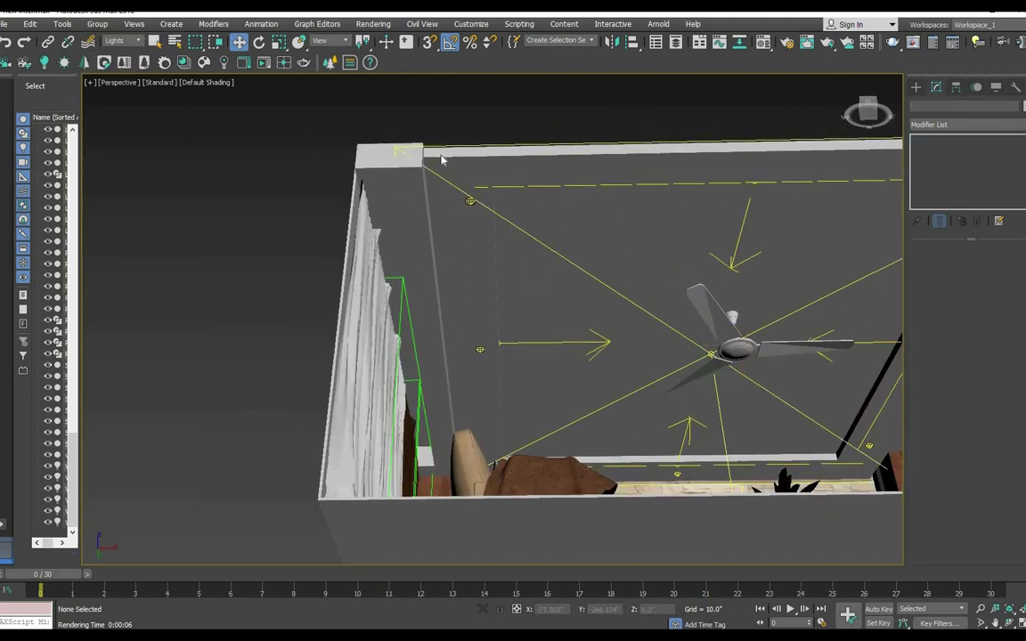
# - Reset the selection filter to All and move two corner vertices of ceiling box Box001
pyautogui.click(124, 41)
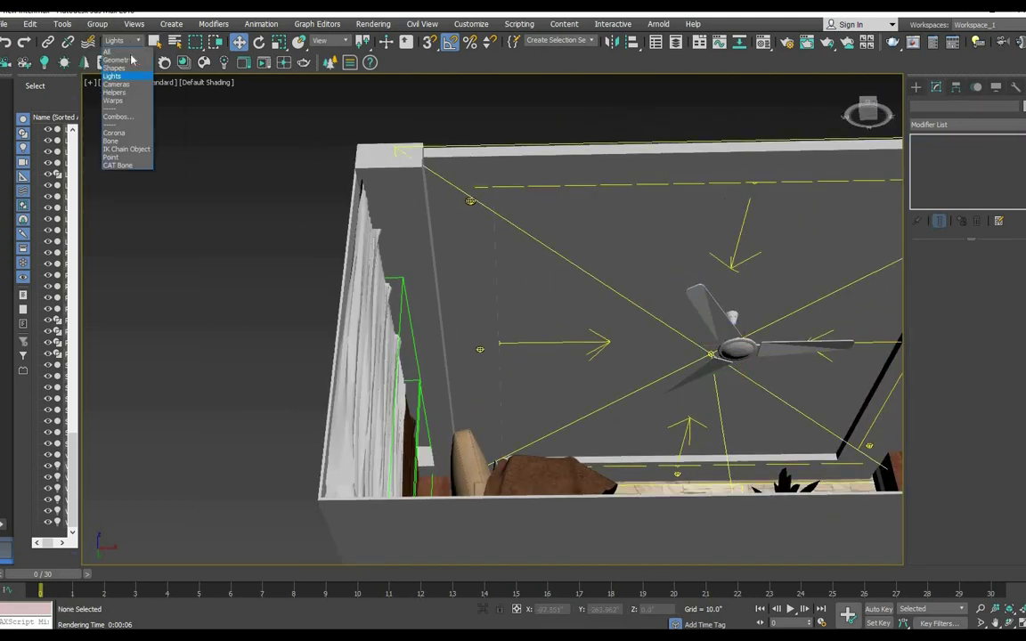
pyautogui.click(131, 52)
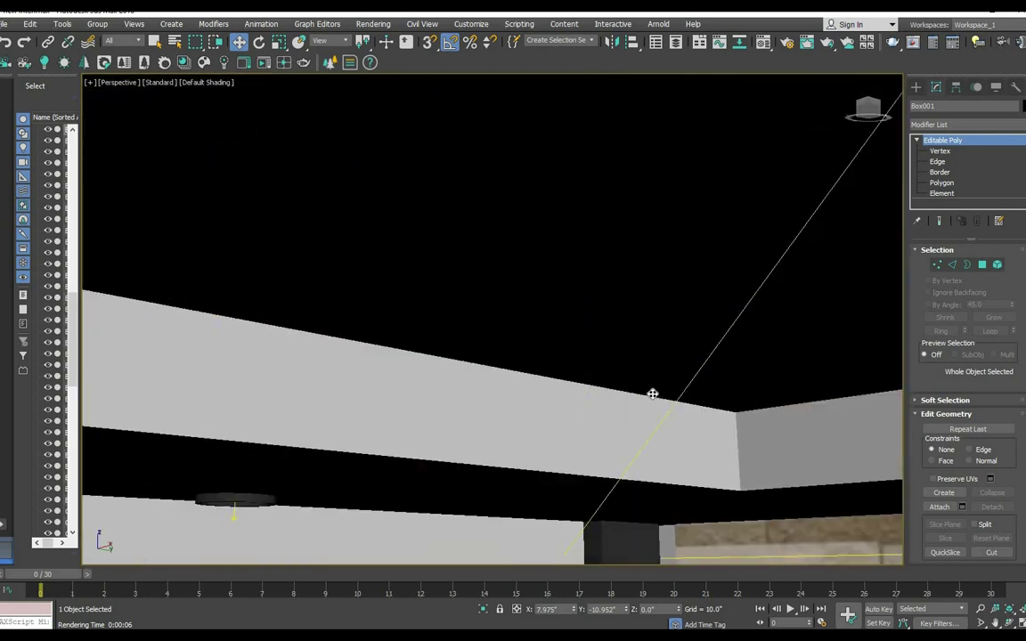
pyautogui.press('1')
pyautogui.click(733, 445)
pyautogui.keyDown('alt'); pyautogui.moveTo(733, 445); pyautogui.dragTo(743, 394, button='middle'); pyautogui.keyUp('alt')
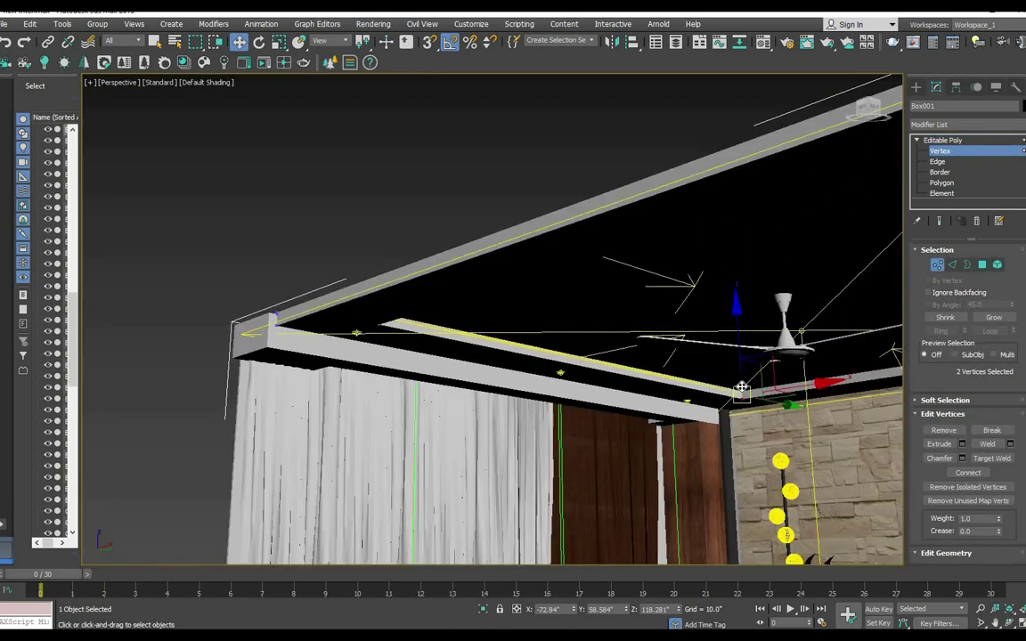
# - Check the adjusted ceiling box in the four-view layout and enlarged Perspective view
pyautogui.hotkey('alt', 'w')
pyautogui.scroll(3, 702, 257)
pyautogui.scroll(2, 703, 257)
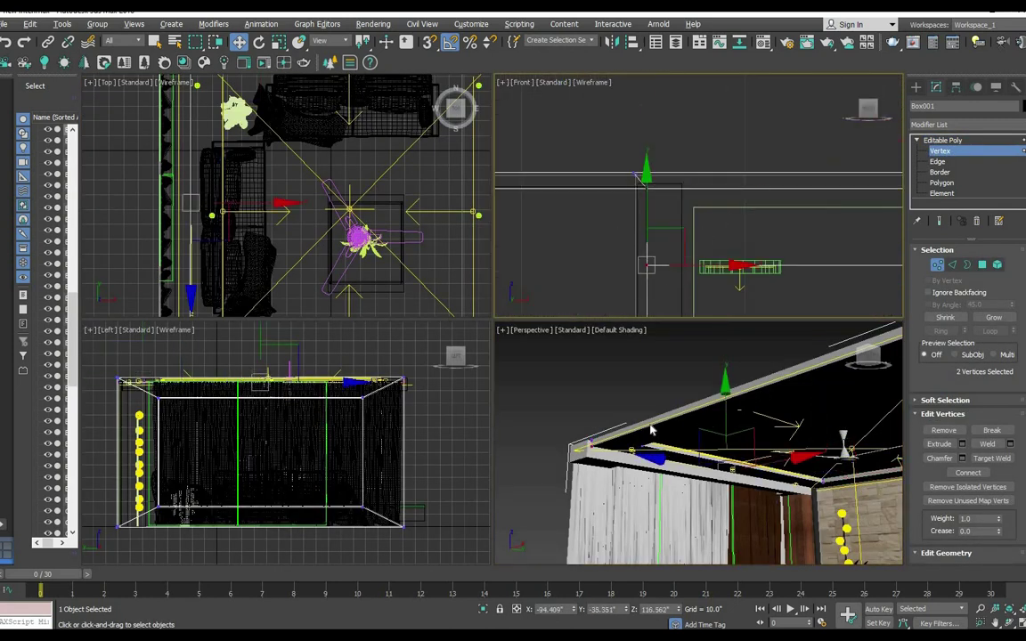
pyautogui.hotkey('alt', 'w')
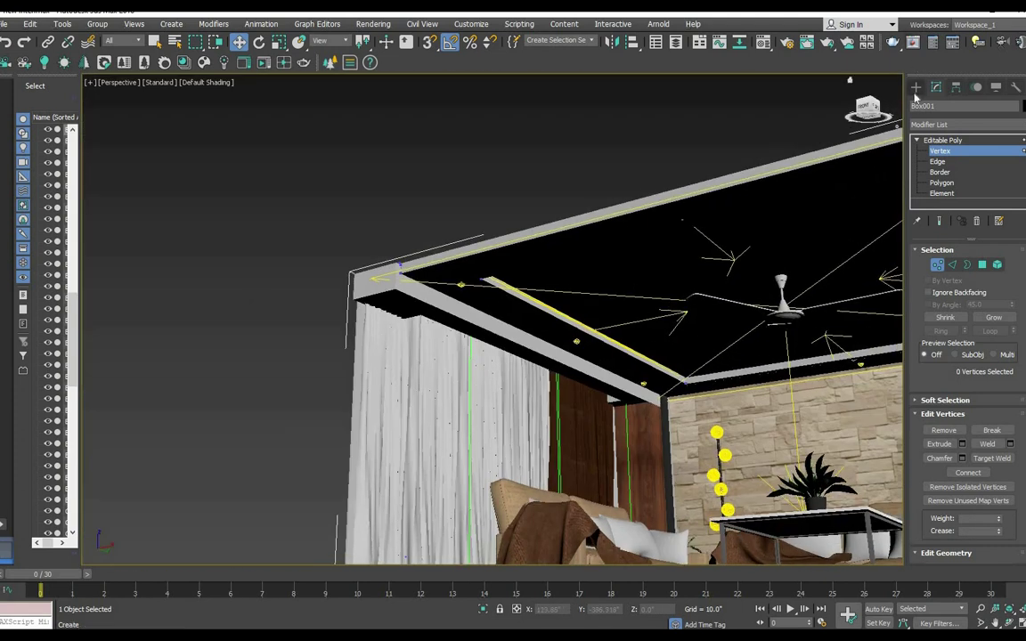
pyautogui.scroll(-10, 775, 267)
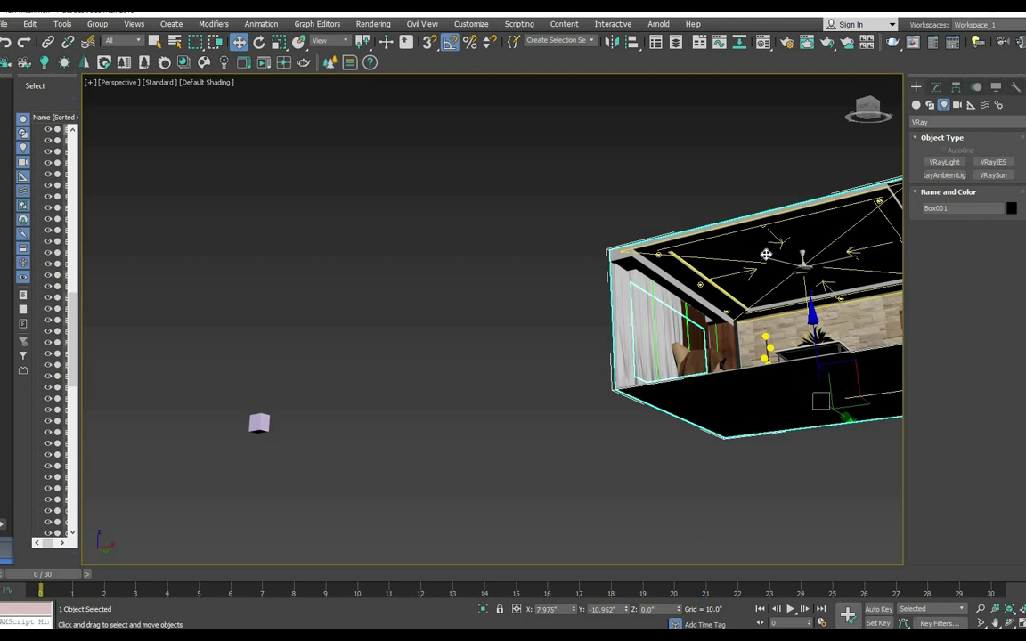
pyautogui.scroll(2, 766, 254)
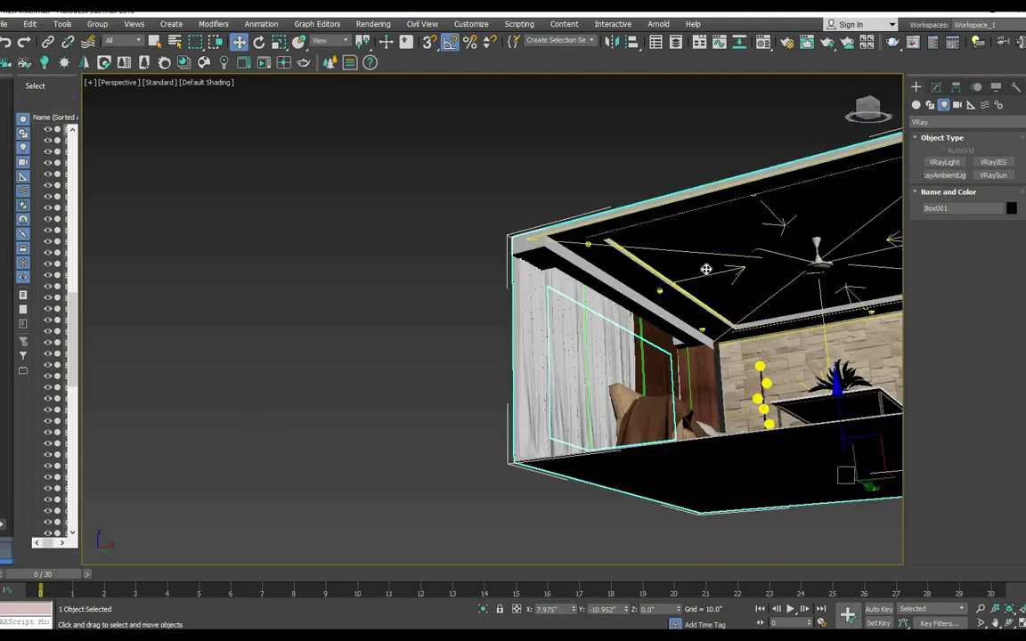
# - Select Box004 in the plan view and return to the maximized Perspective view
pyautogui.click(258, 128)
pyautogui.scroll(-4, 258, 128)
pyautogui.hotkey('alt', 'w')
pyautogui.scroll(-2, 643, 279)
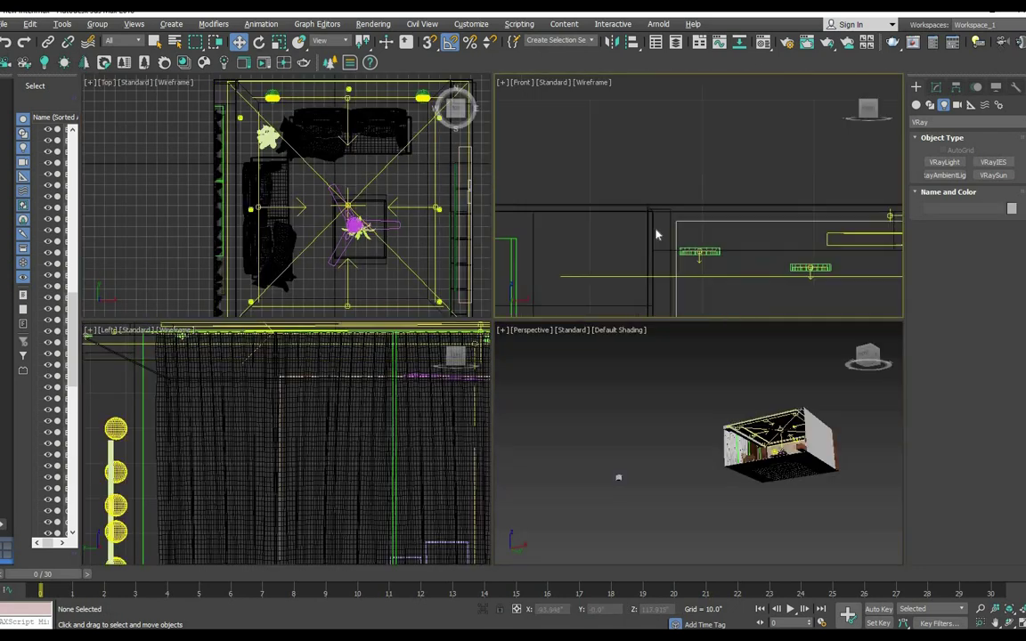
pyautogui.click(696, 176)
pyautogui.scroll(2, 696, 177)
pyautogui.click(801, 267)
pyautogui.scroll(-2, 618, 478)
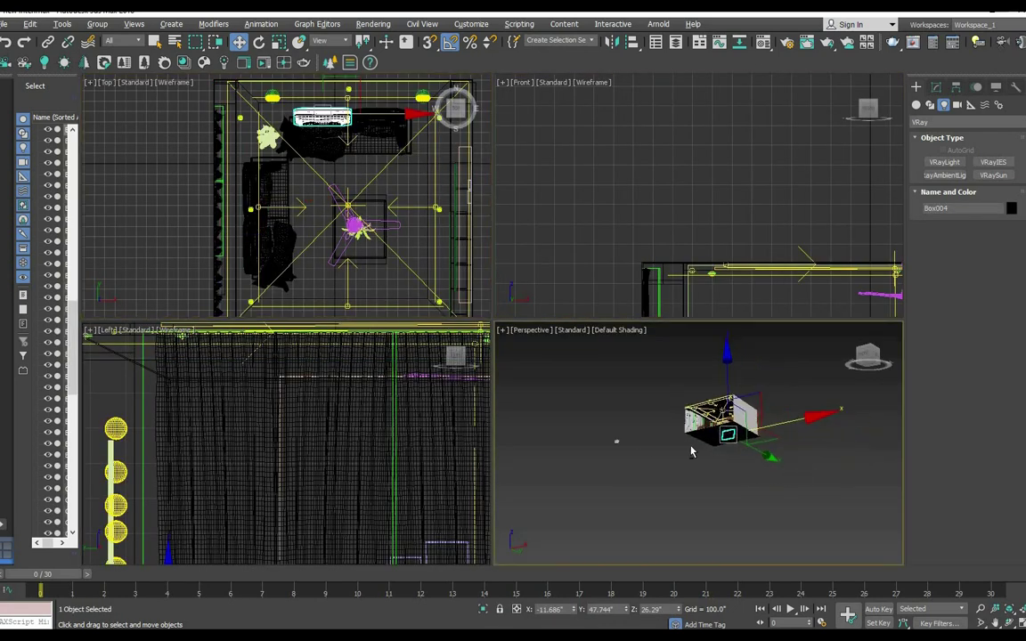
pyautogui.scroll(3, 685, 357)
pyautogui.hotkey('alt', 'w')
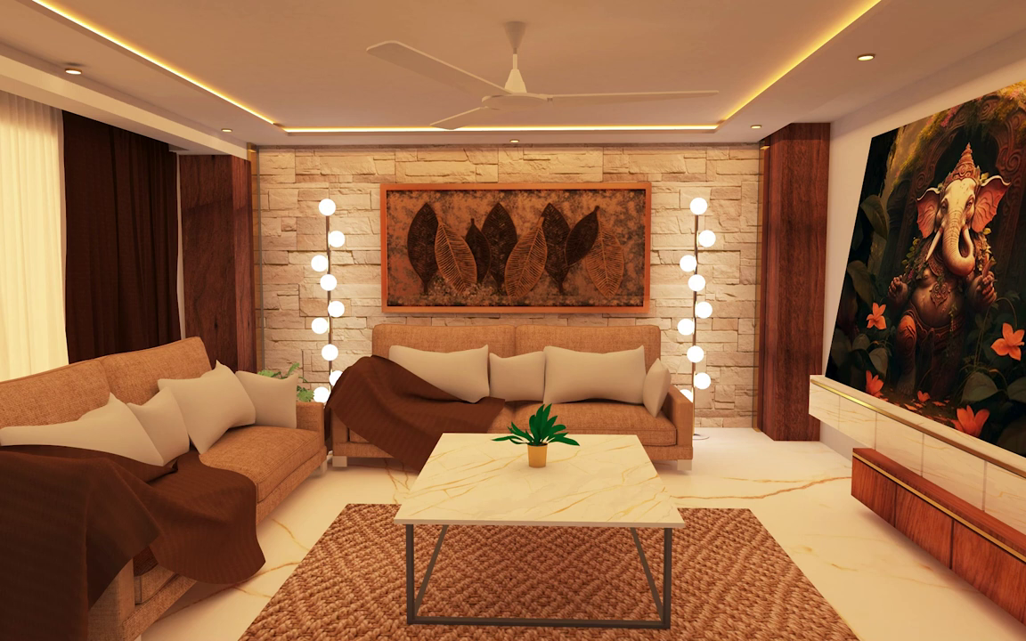